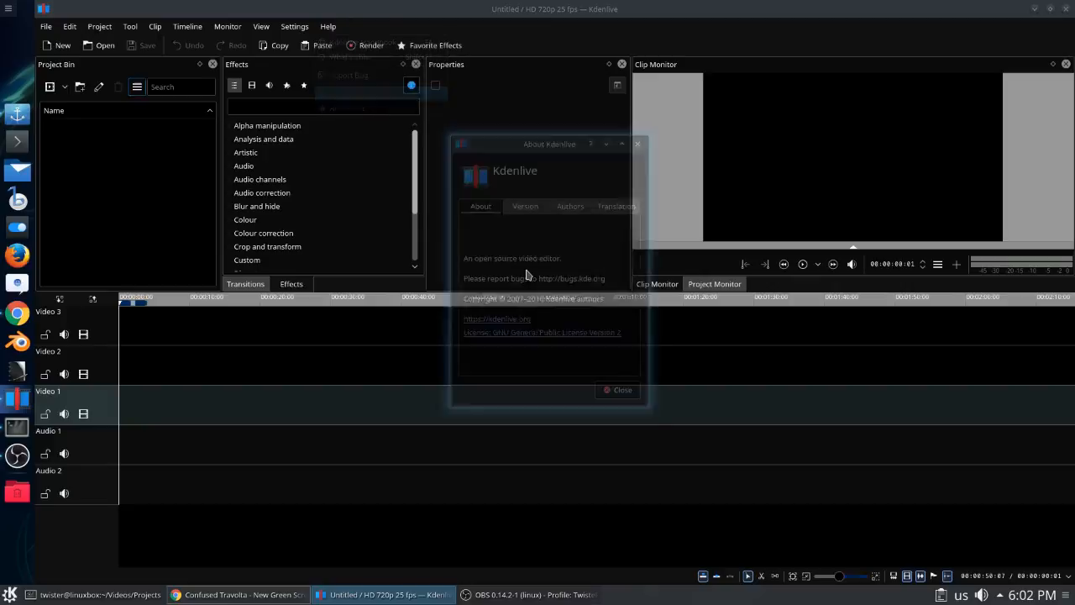
# - Check the program's version information and close the About window
pyautogui.click(525, 206)
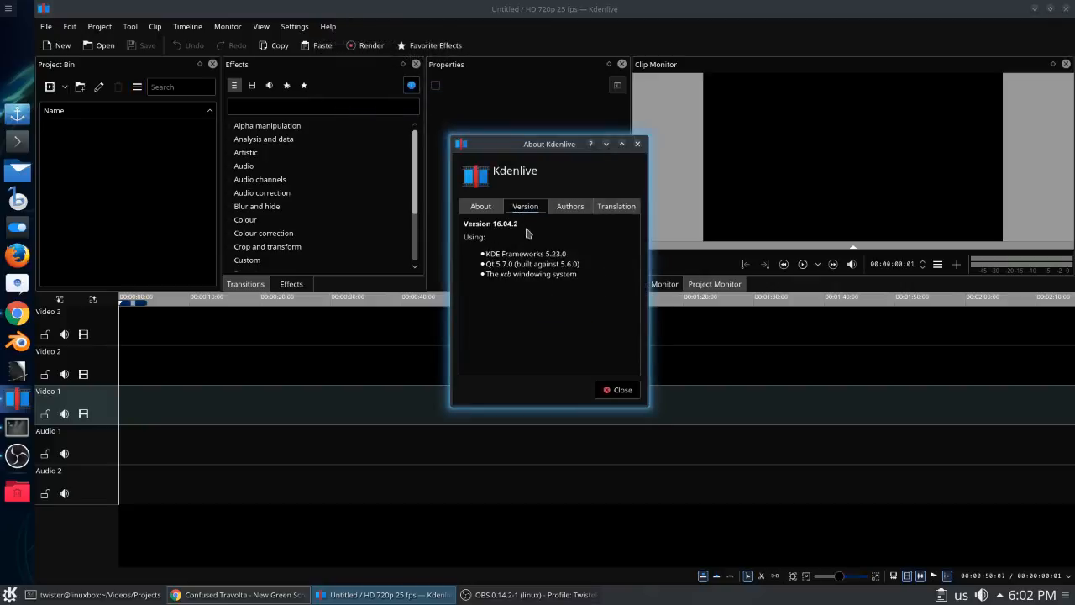
pyautogui.click(621, 390)
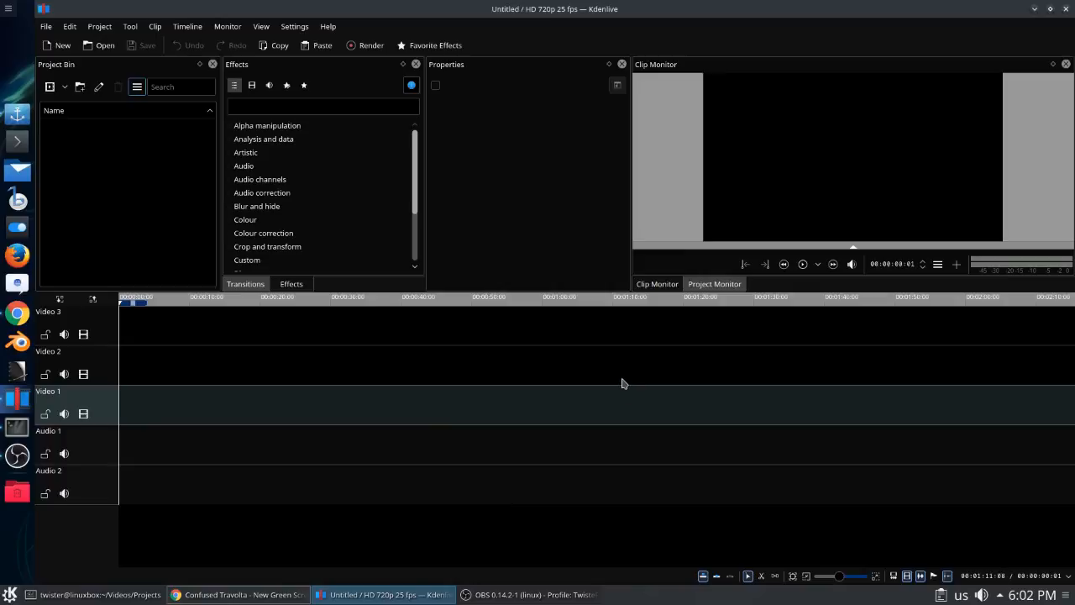
# - Switch to Chrome, preview the Confused Travolta green screen clip and the subway stock footage, and return to Kdenlive
pyautogui.click(239, 595)
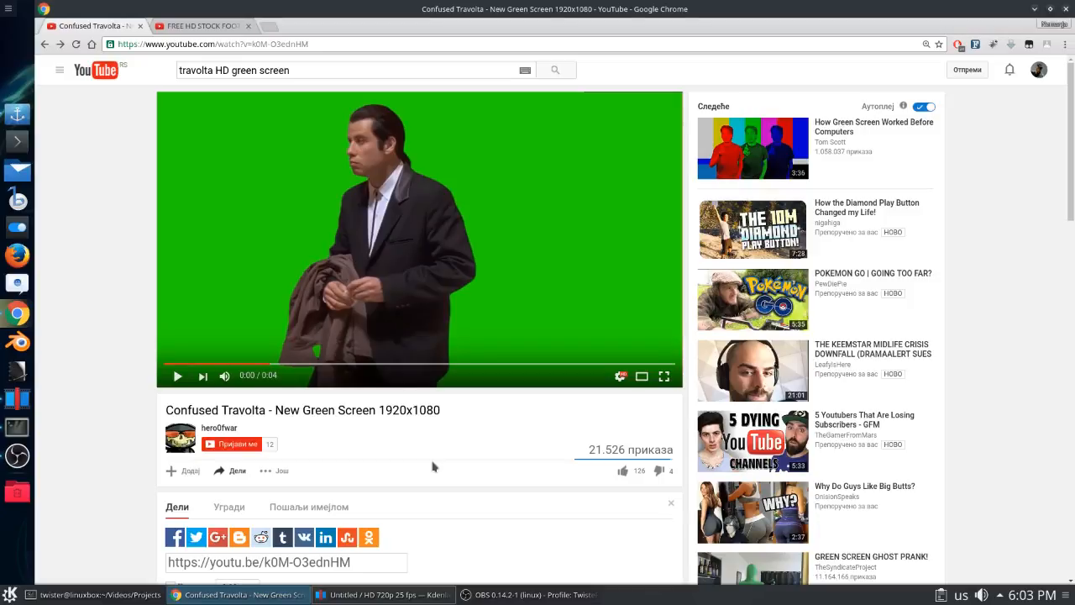
pyautogui.click(309, 244)
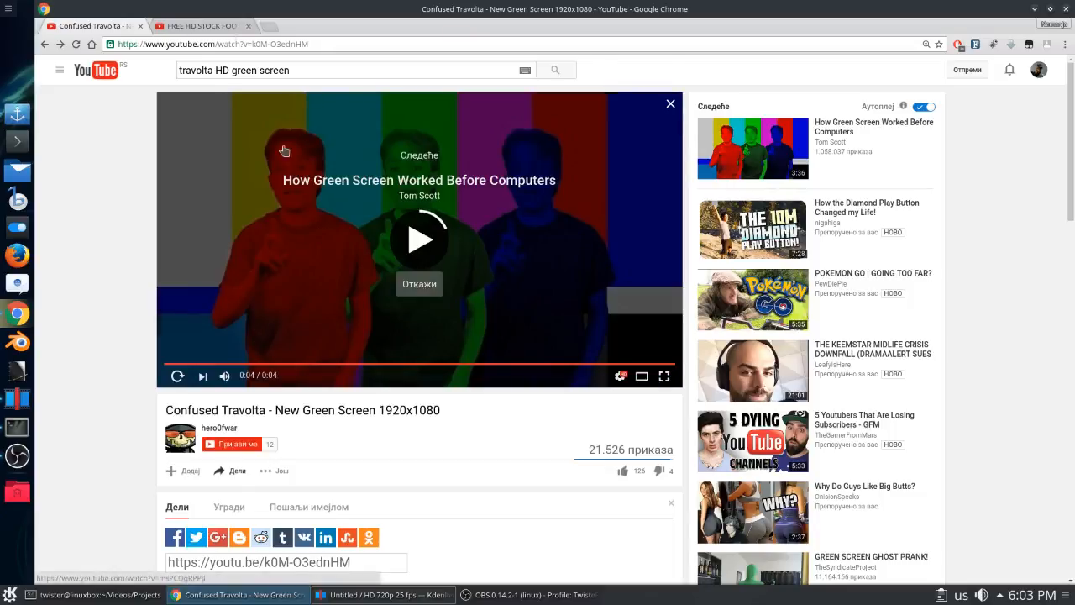
pyautogui.hotkey('ctrl', 'Tab')
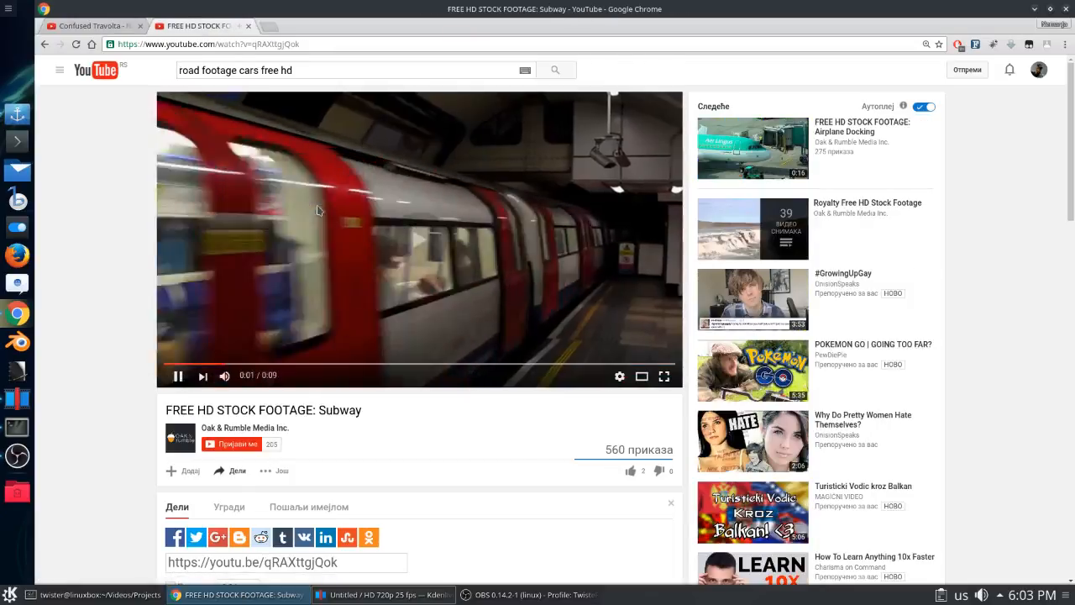
pyautogui.click(318, 210)
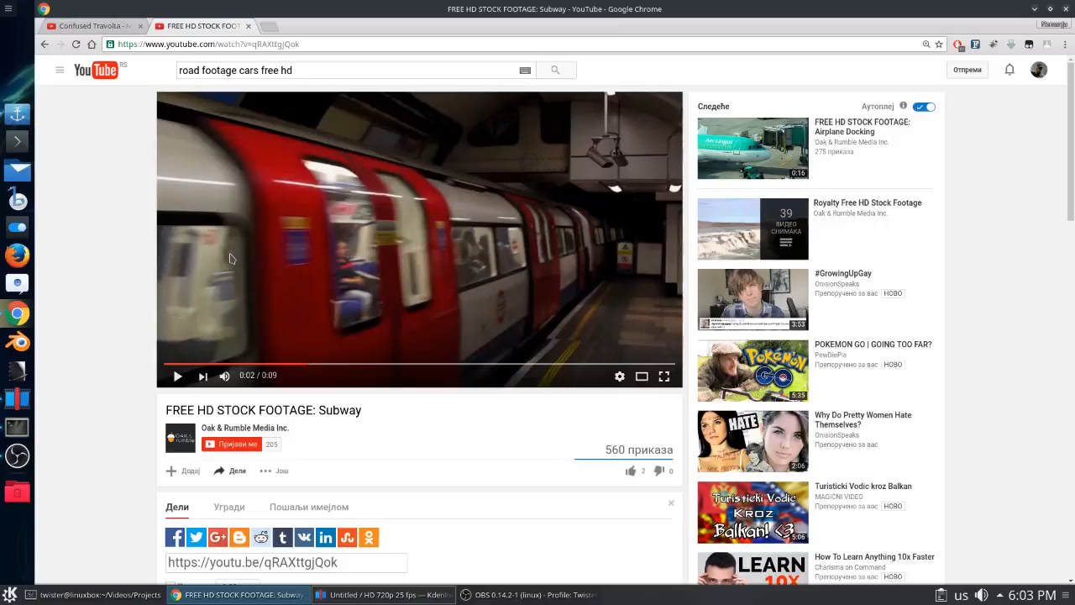
pyautogui.hotkey('alt', 'Tab')
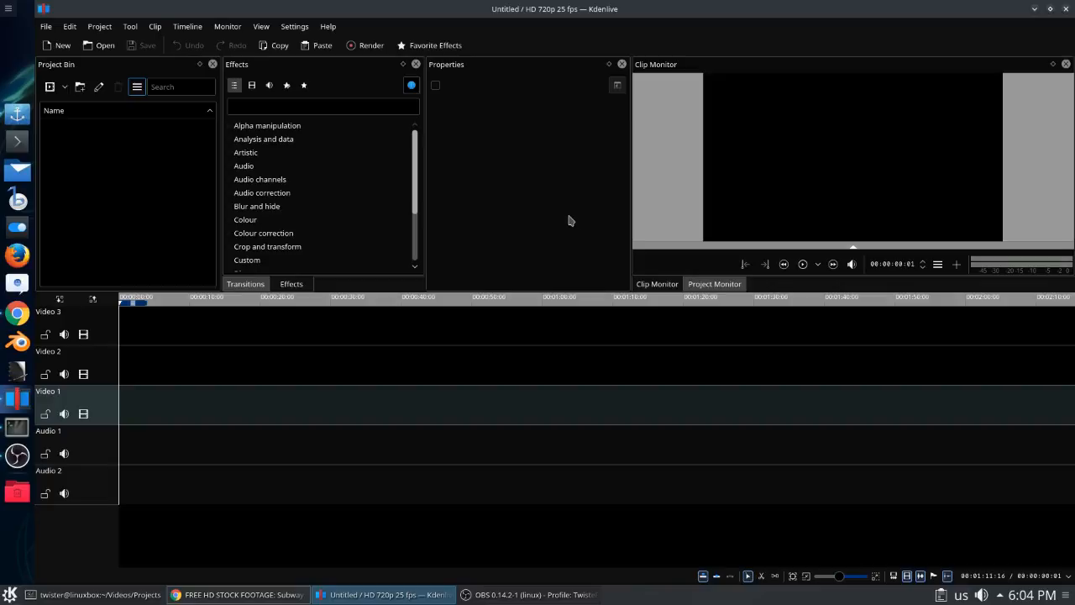
# - Switch to the terminal, return to the home directory and clear the screen
pyautogui.click(92, 595)
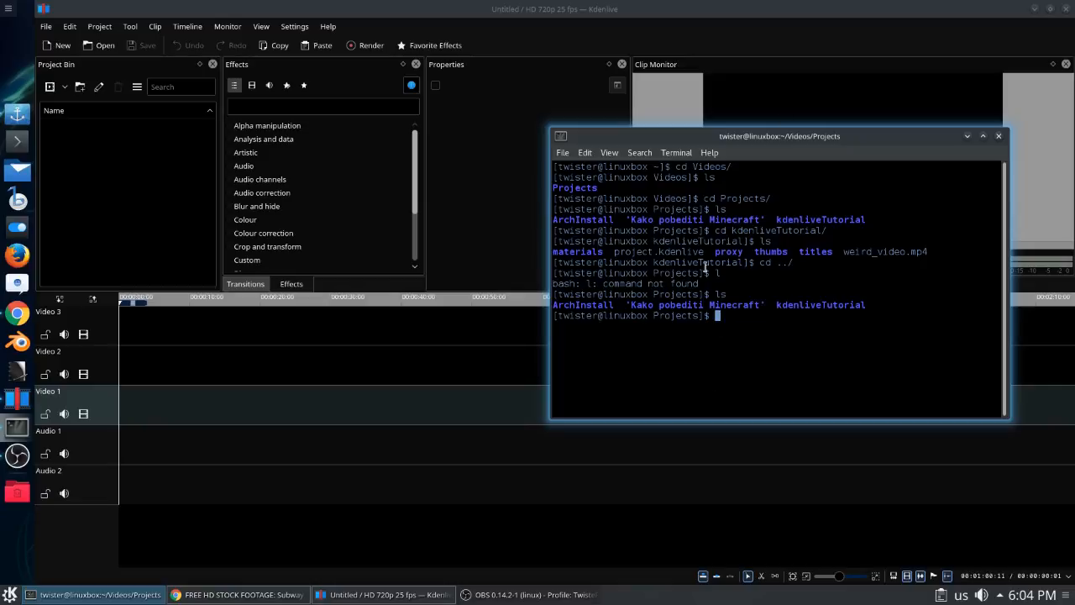
pyautogui.moveTo(652, 315); pyautogui.dragTo(702, 314)
pyautogui.click(747, 313)
pyautogui.write('cd')
pyautogui.press('Return')
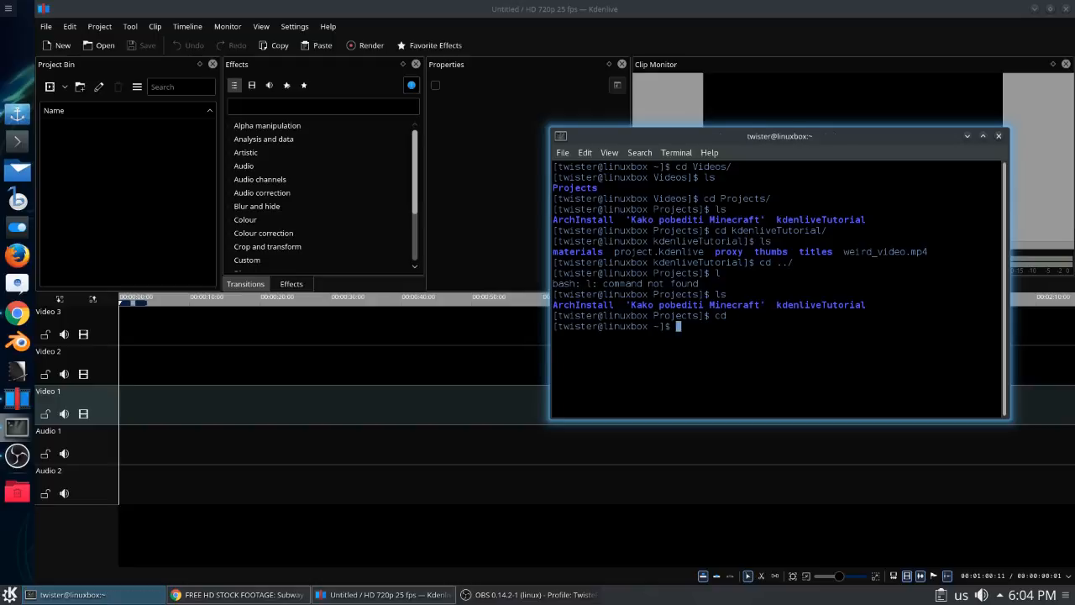
pyautogui.write('clear')
pyautogui.press('Return')
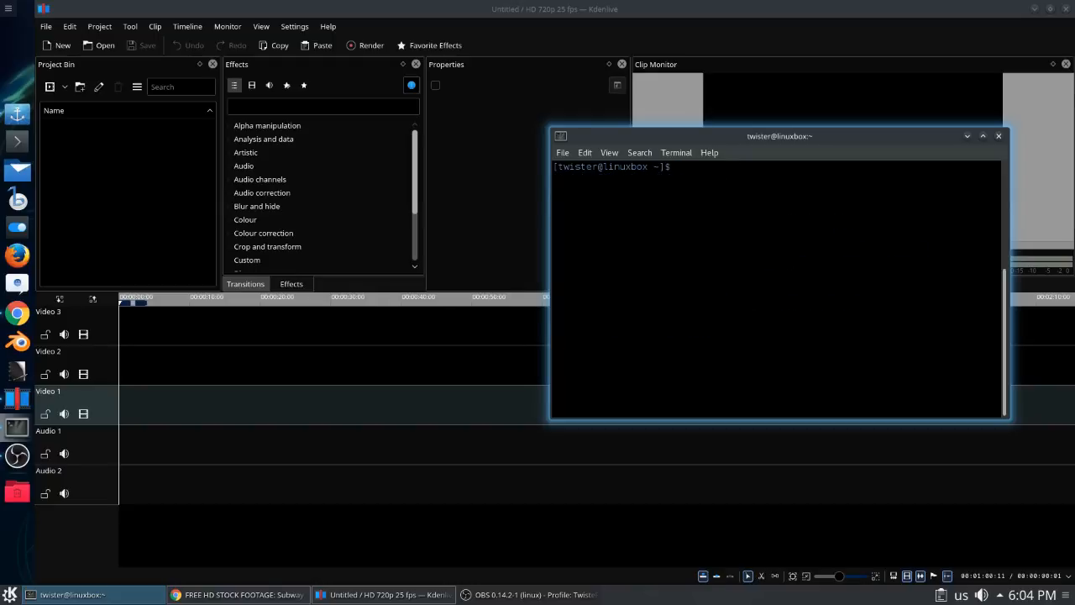
# - Change into the Videos/Projects directory in the terminal, listing the contents at each level
pyautogui.write('cd Videos')
pyautogui.press('Return')
pyautogui.write('ls')
pyautogui.press('Return')
pyautogui.write('cd PR')
pyautogui.press('BackSpace')
pyautogui.write('r')
pyautogui.press('Tab')
pyautogui.press('Return')
pyautogui.write('ls')
pyautogui.press('Return')
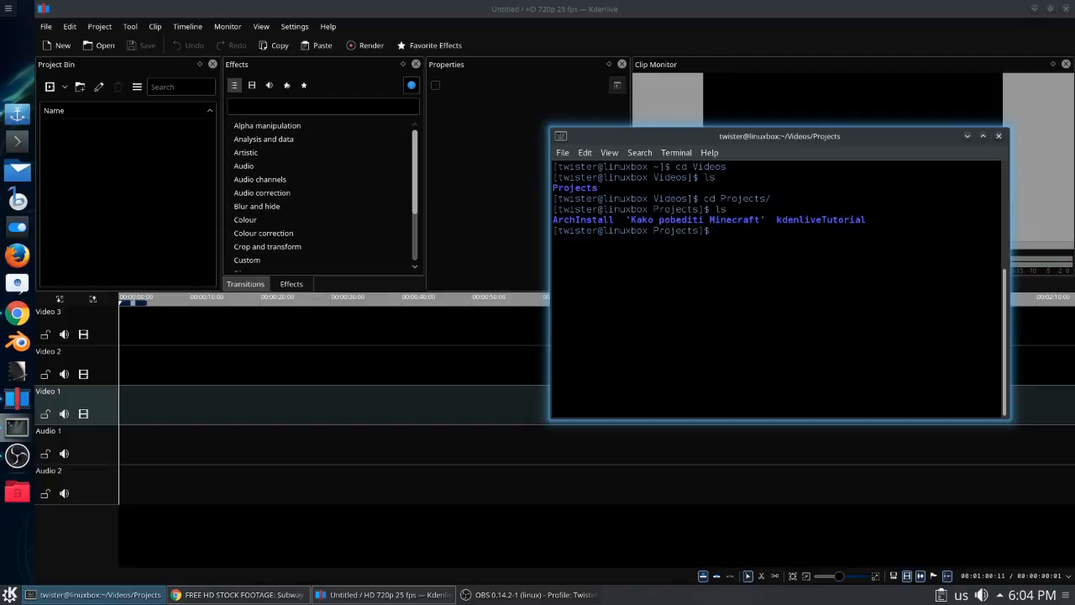
# - Create a directory named anotherKdneliveTutorial inside Projects, change into it and list its contents
pyautogui.write('mkdir anotherKdneliveTutorial')
pyautogui.press('Return')
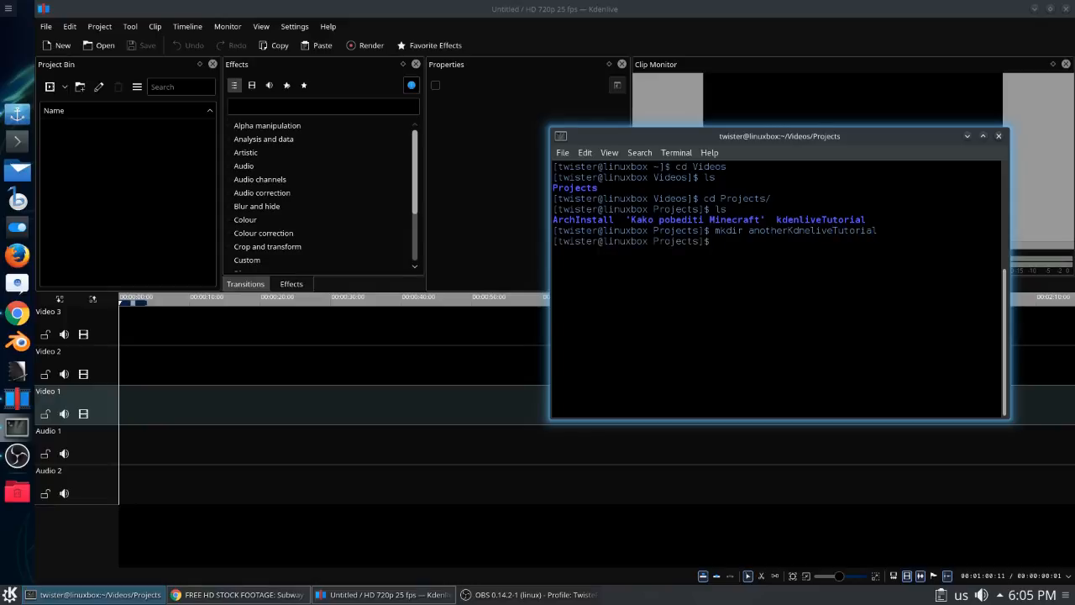
pyautogui.write('cd an')
pyautogui.press('Tab')
pyautogui.press('Return')
pyautogui.write('ls')
pyautogui.press('Return')
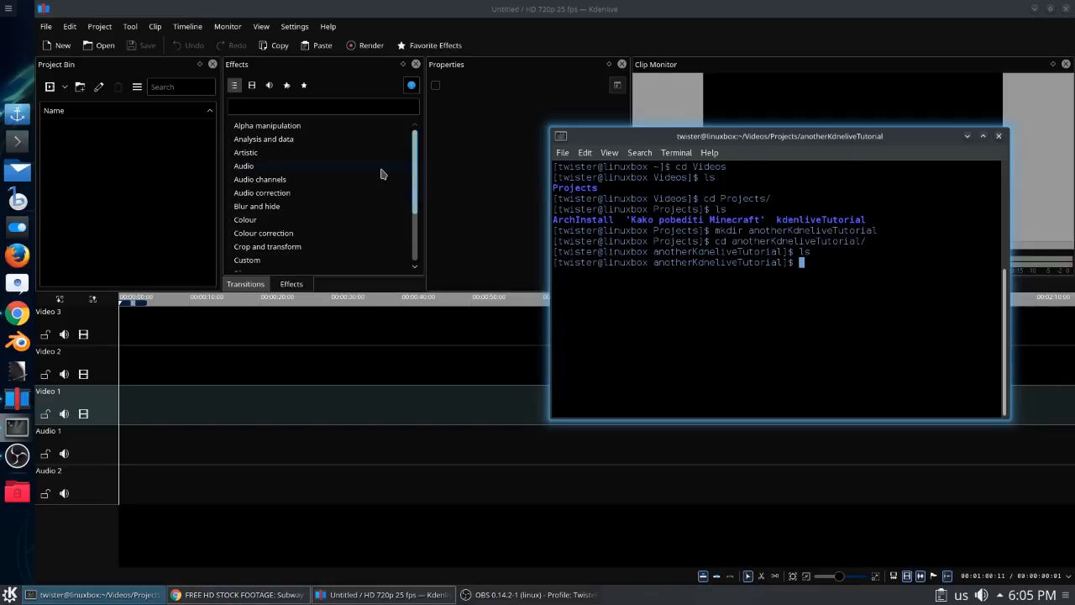
# - Switch back to Kdenlive, open the project settings and view the available video profiles
pyautogui.click(144, 206)
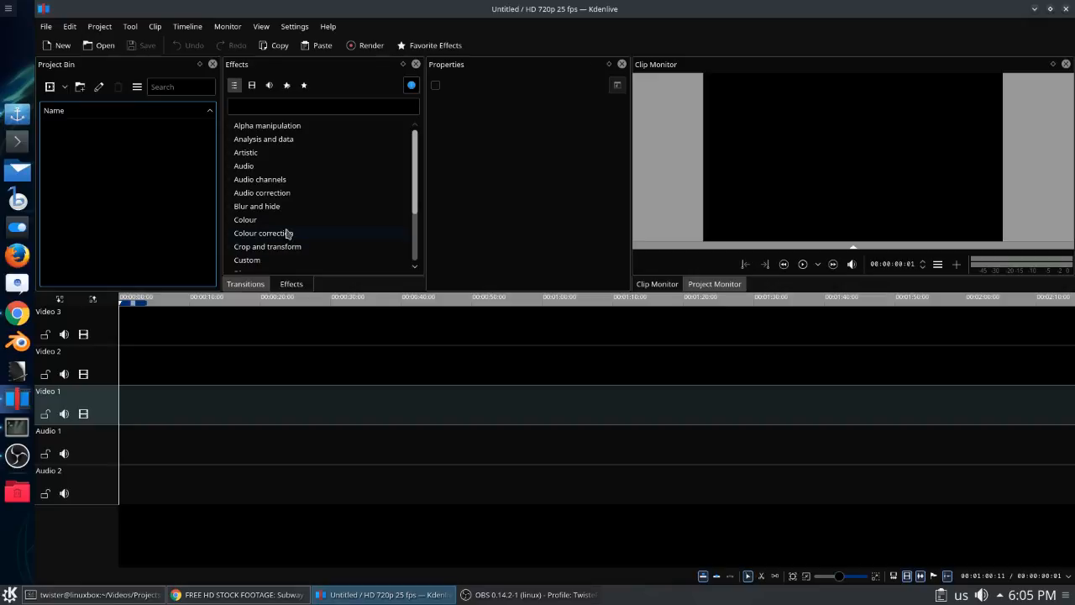
pyautogui.click(46, 26)
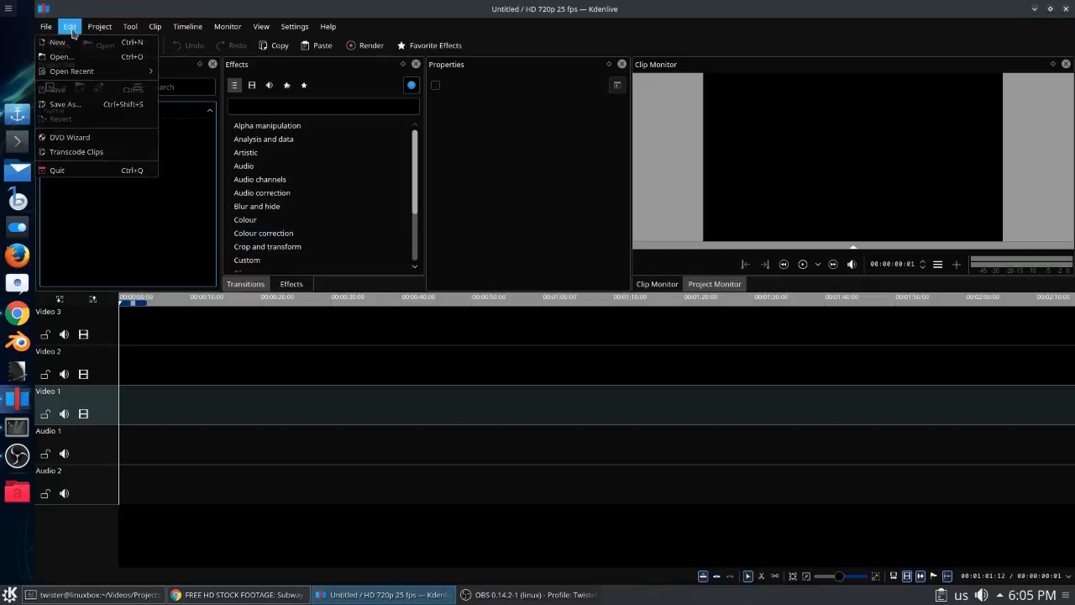
pyautogui.click(159, 31)
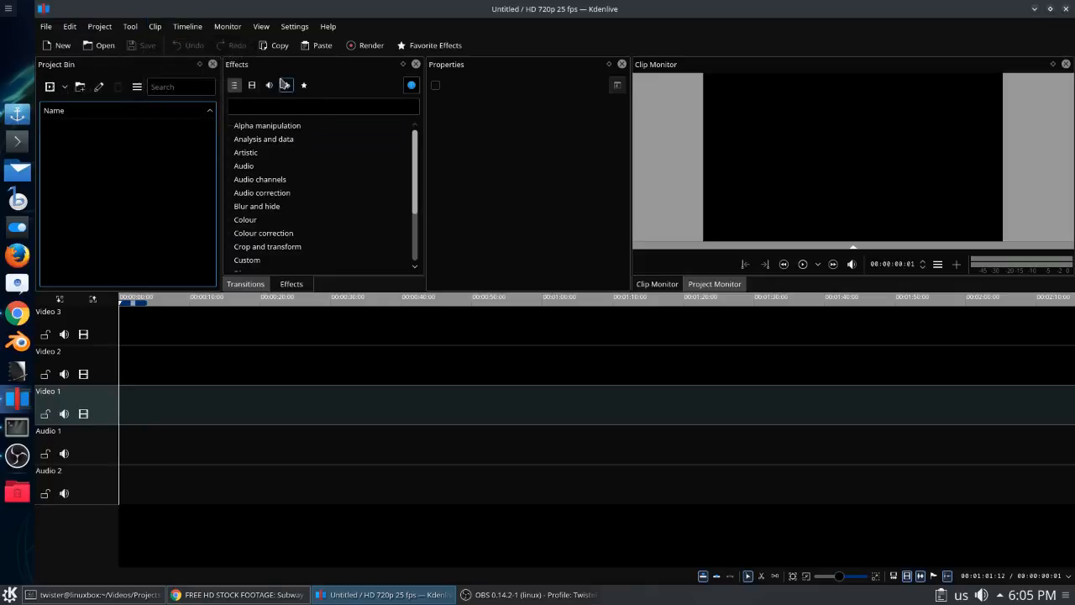
pyautogui.click(107, 29)
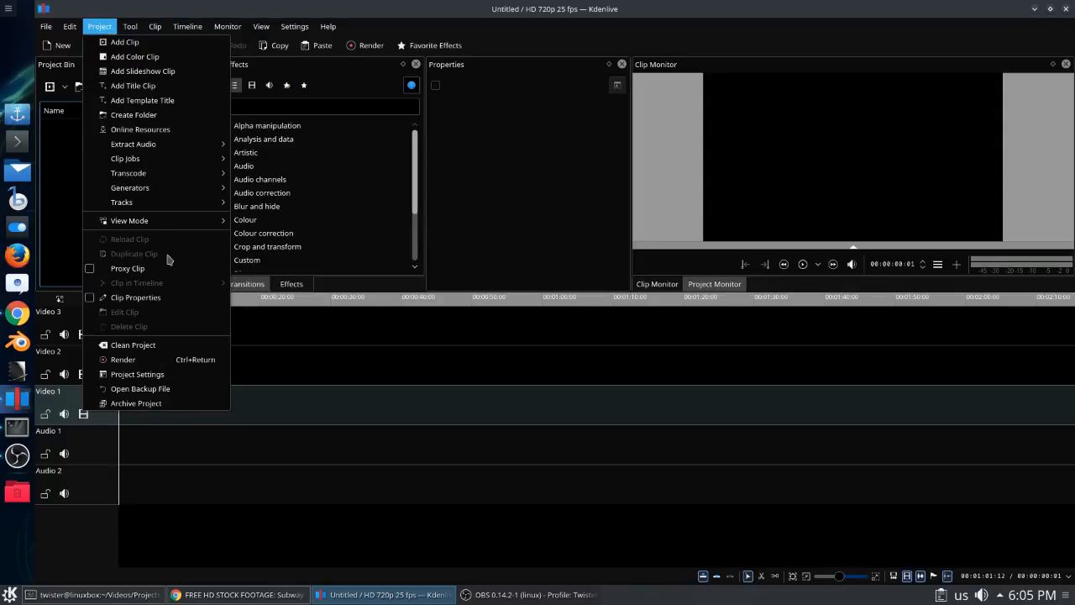
pyautogui.click(156, 380)
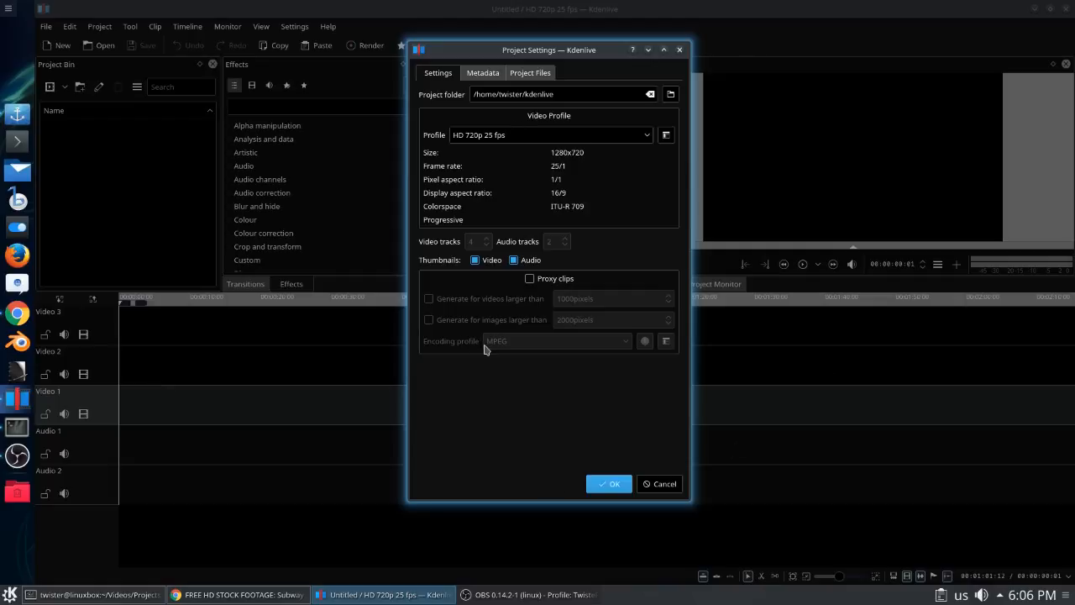
pyautogui.click(474, 140)
pyautogui.click(476, 141)
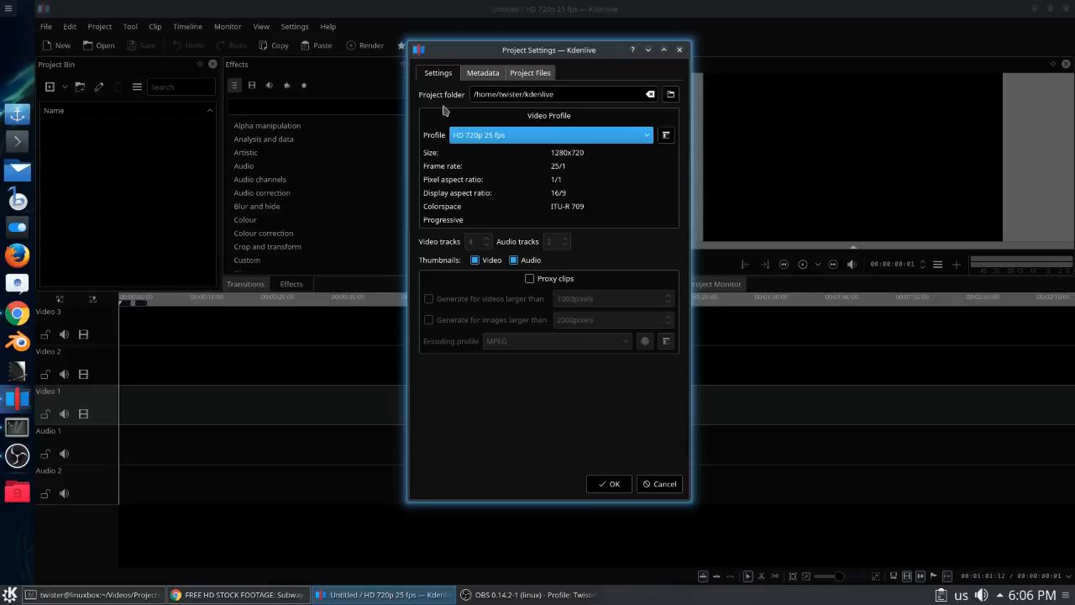
# - Set the project folder to Videos/Projects/anotherKdneliveTutorial, apply the settings and agree to copy the cached data there
pyautogui.tripleClick(538, 94)
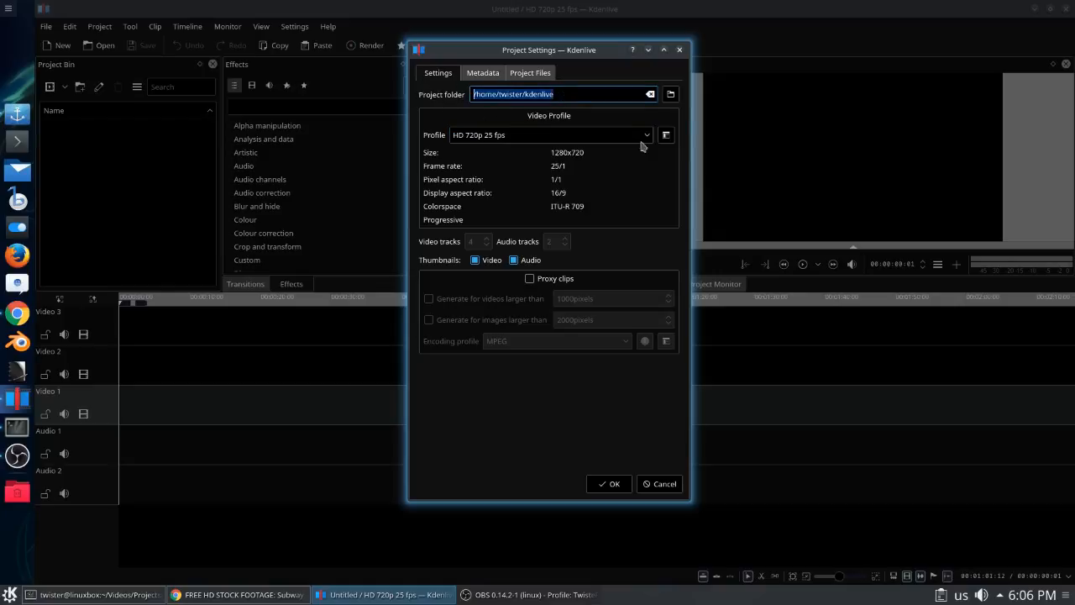
pyautogui.click(670, 95)
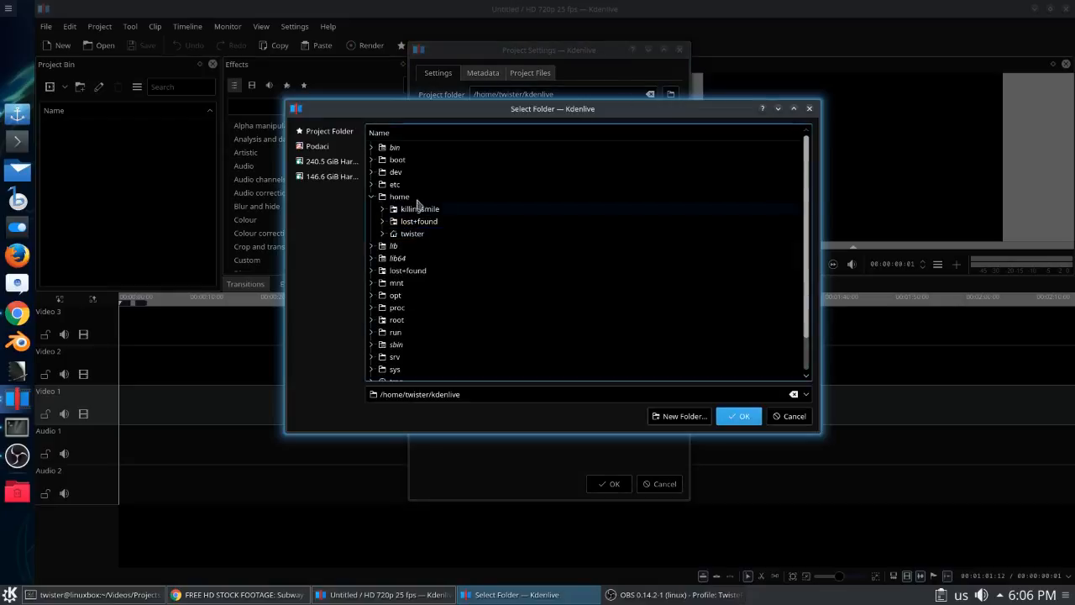
pyautogui.click(383, 234)
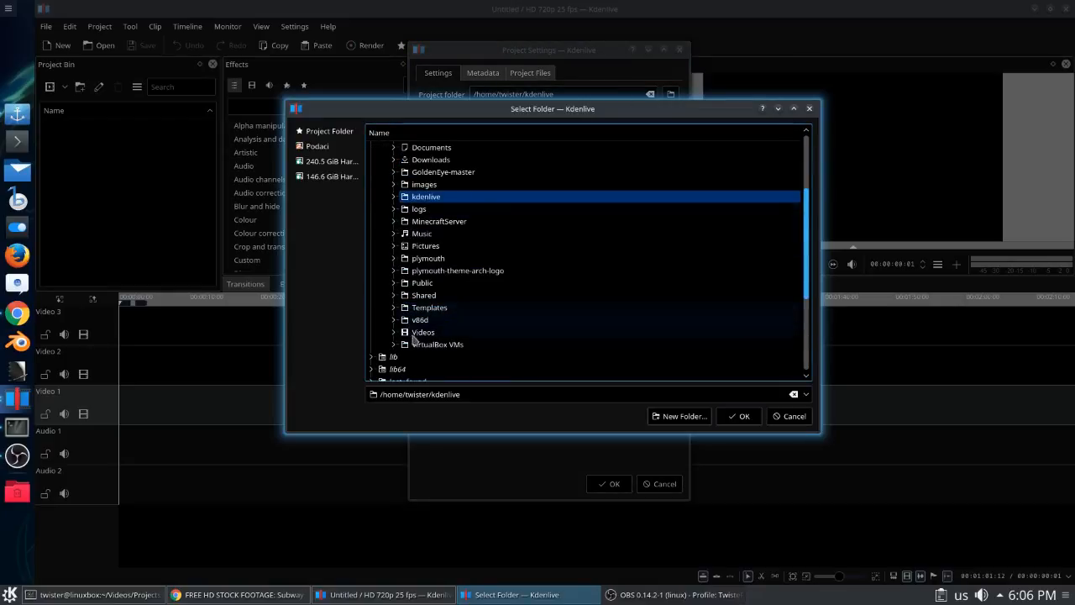
pyautogui.click(394, 332)
pyautogui.click(405, 270)
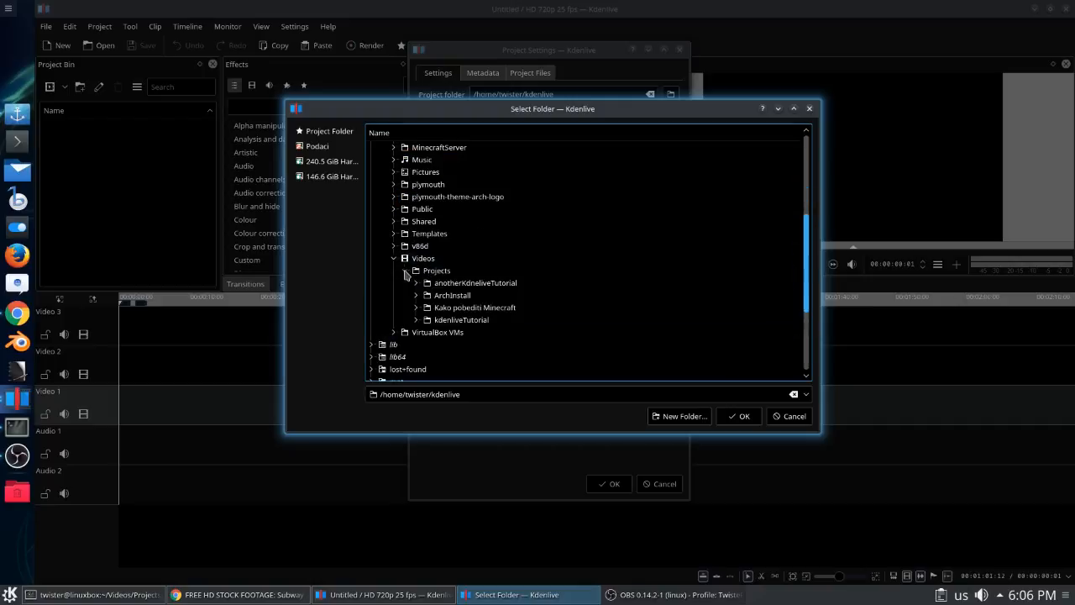
pyautogui.click(451, 284)
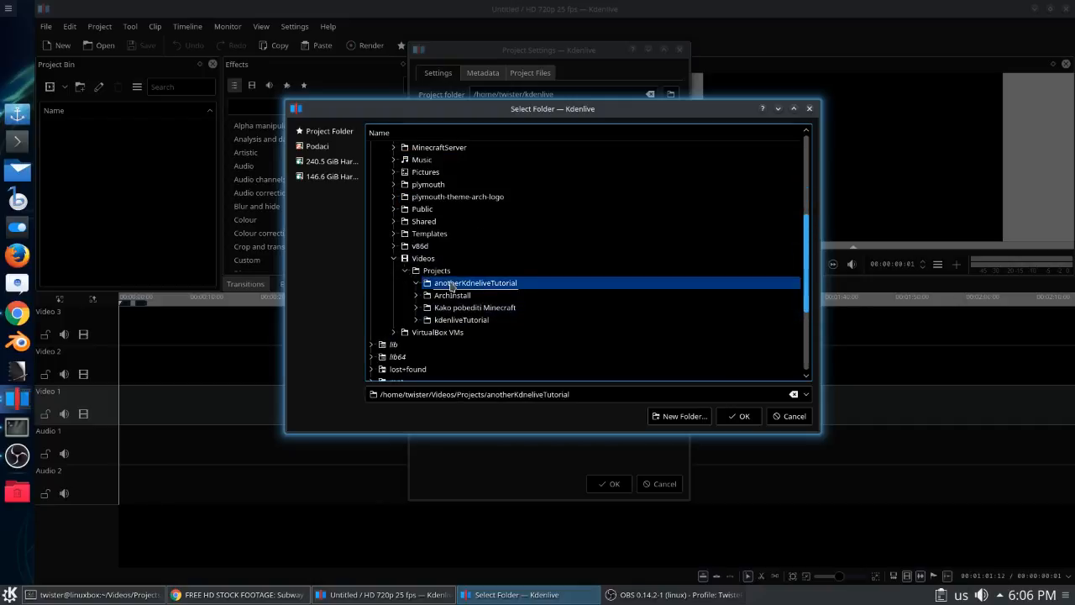
pyautogui.click(751, 422)
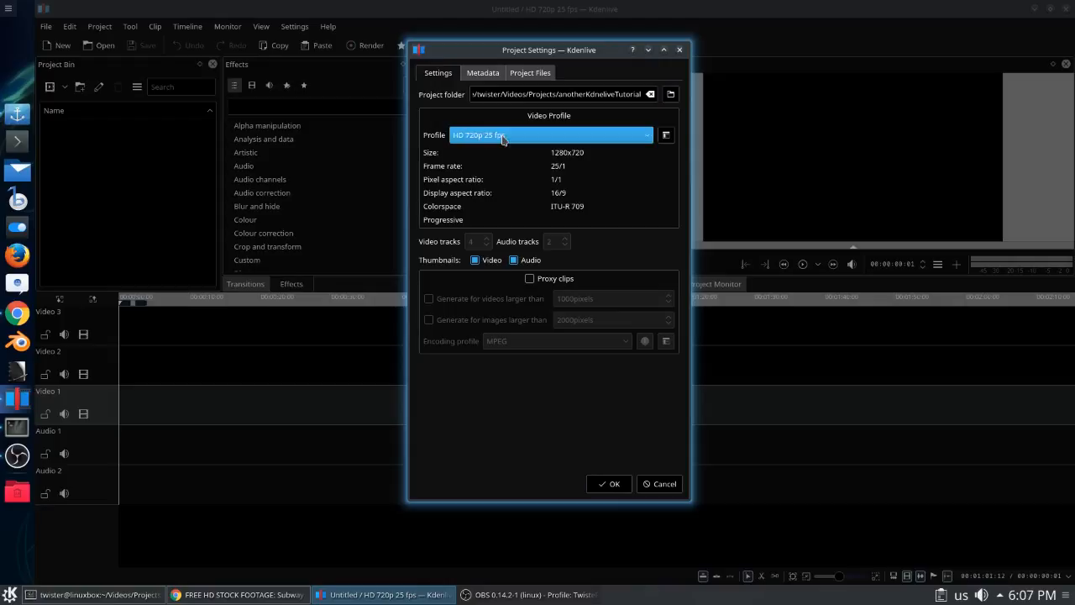
pyautogui.click(601, 487)
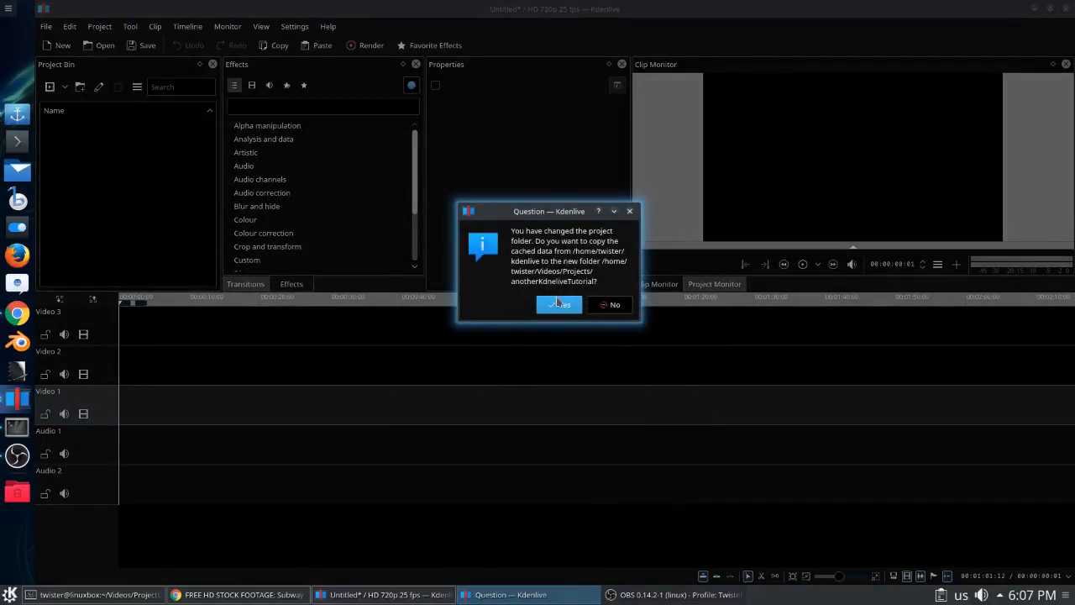
pyautogui.click(566, 305)
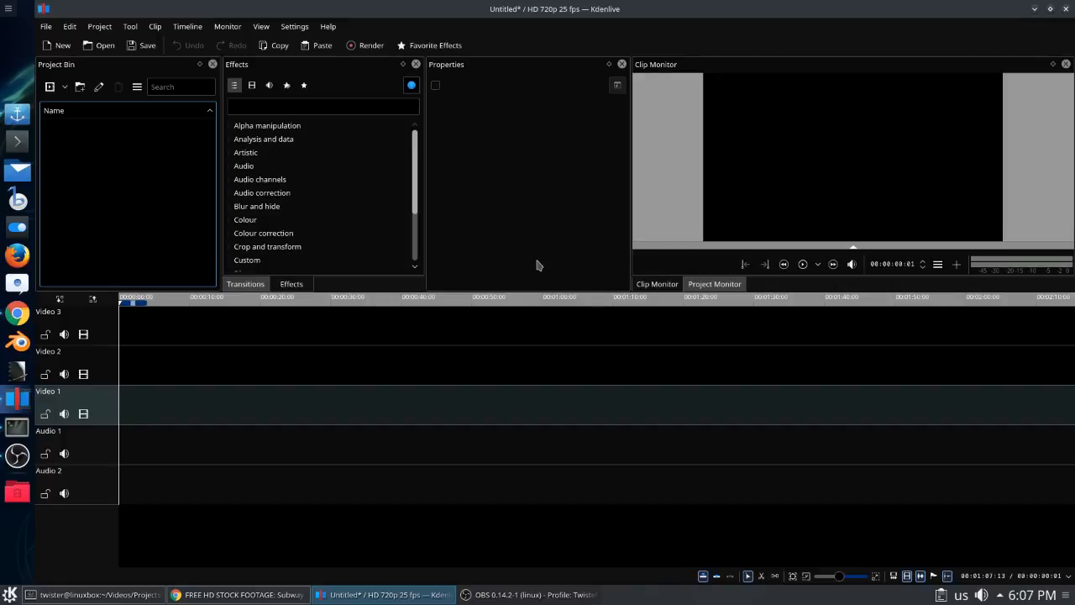
# - Switch to Chrome and review the pages of the Confused Travolta green screen and subway stock footage videos
pyautogui.click(176, 595)
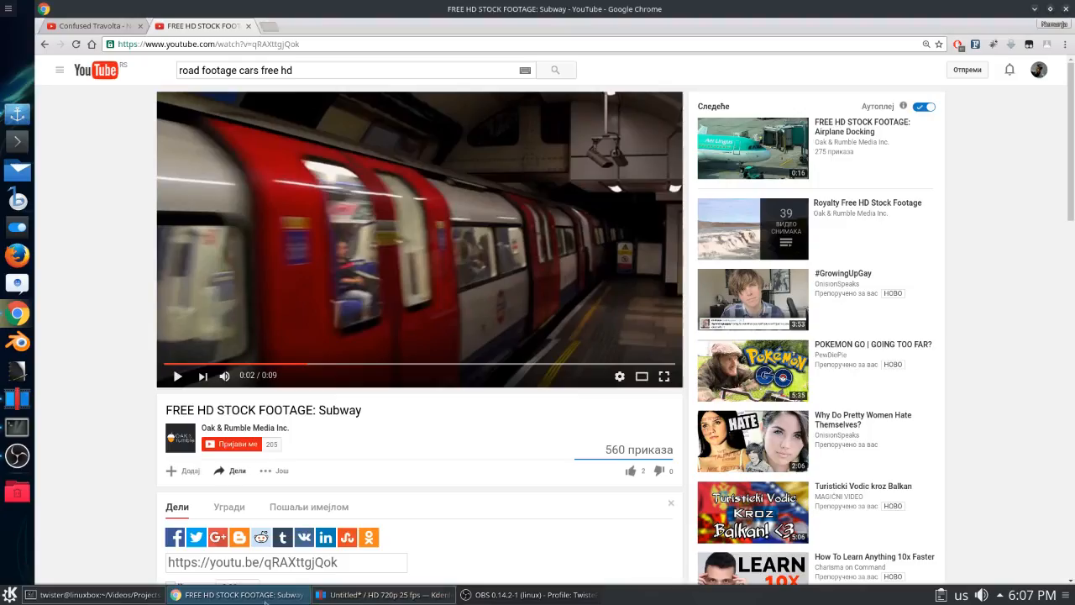
pyautogui.click(71, 26)
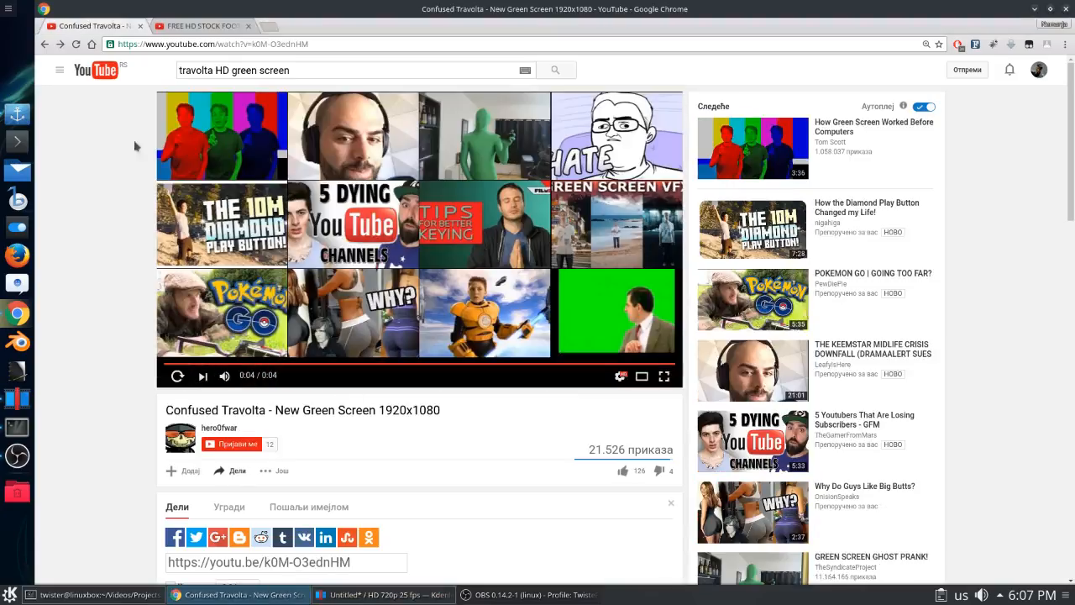
pyautogui.scroll(-2, 98, 413)
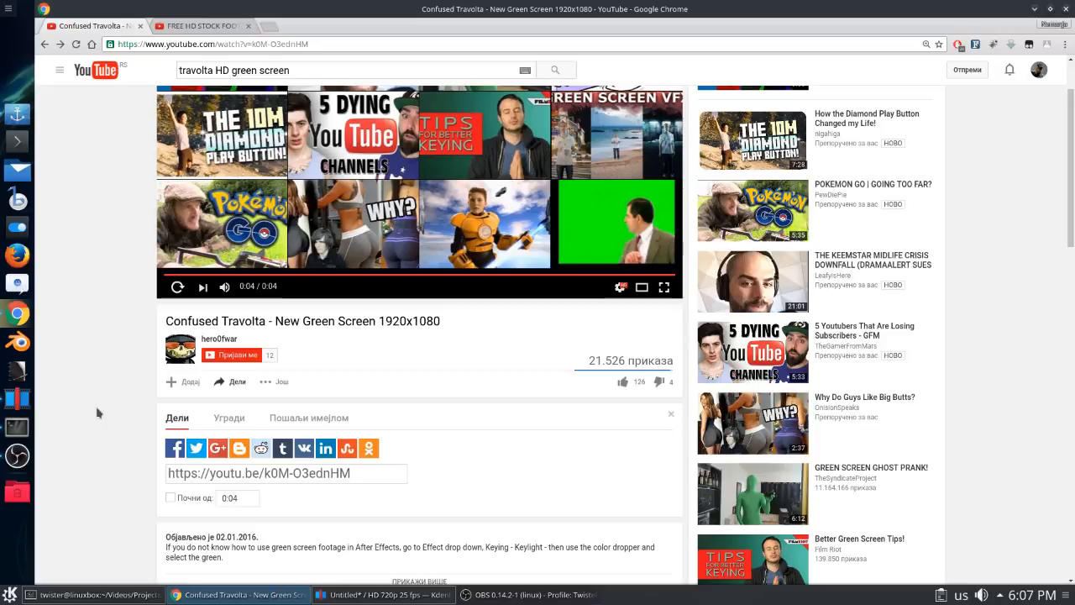
pyautogui.click(198, 25)
pyautogui.moveTo(168, 408); pyautogui.dragTo(348, 410)
pyautogui.click(349, 409)
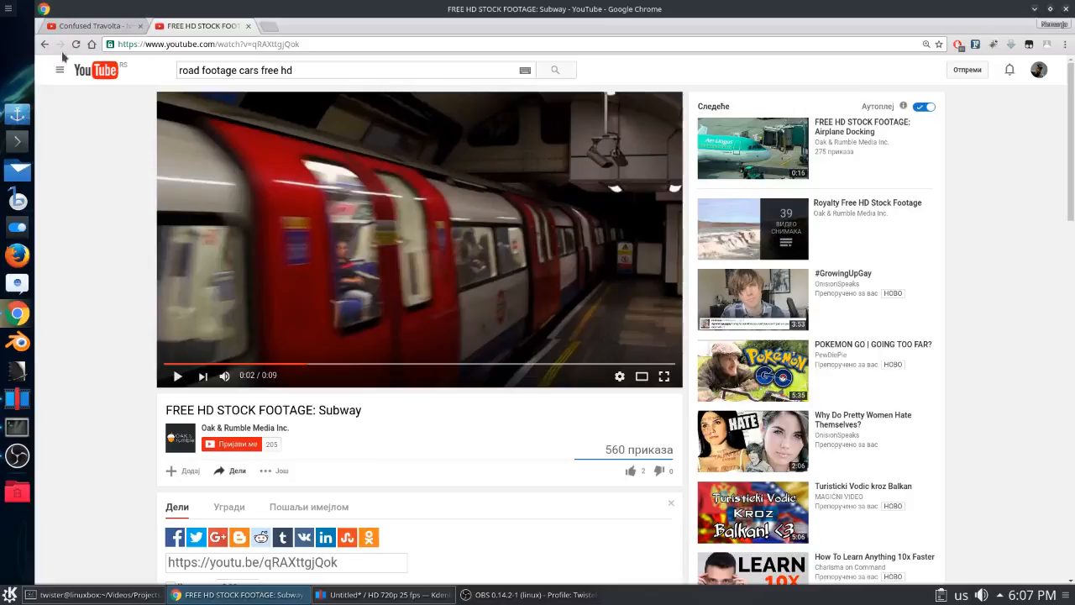
# - Read the Confused Travolta video's description and comments, and replay the green screen clip briefly
pyautogui.click(95, 26)
pyautogui.scroll(-3, 128, 282)
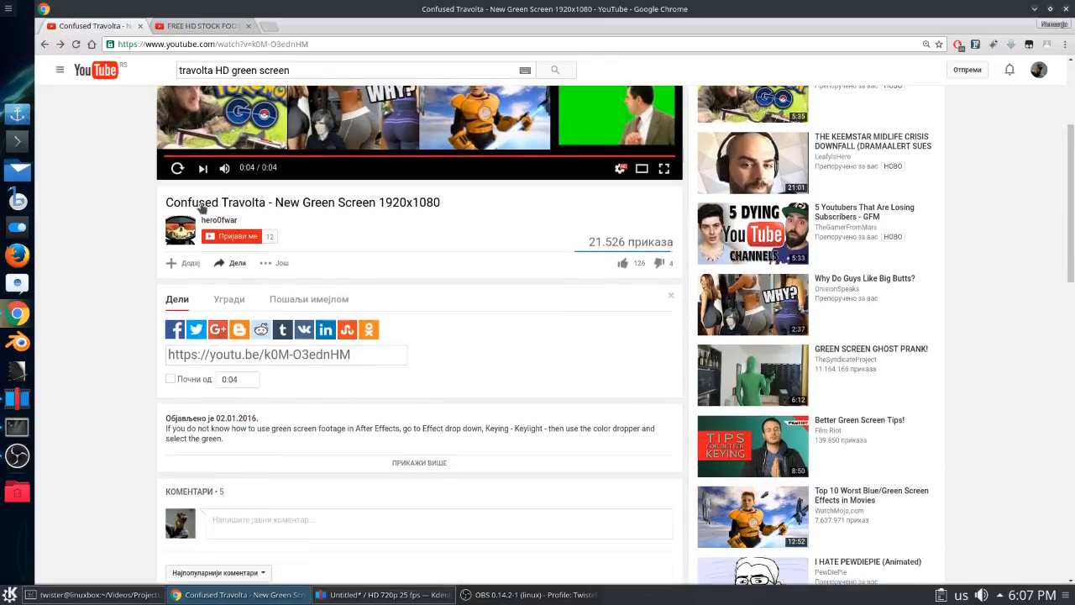
pyautogui.moveTo(166, 428); pyautogui.dragTo(238, 439)
pyautogui.click(240, 444)
pyautogui.scroll(5, 356, 328)
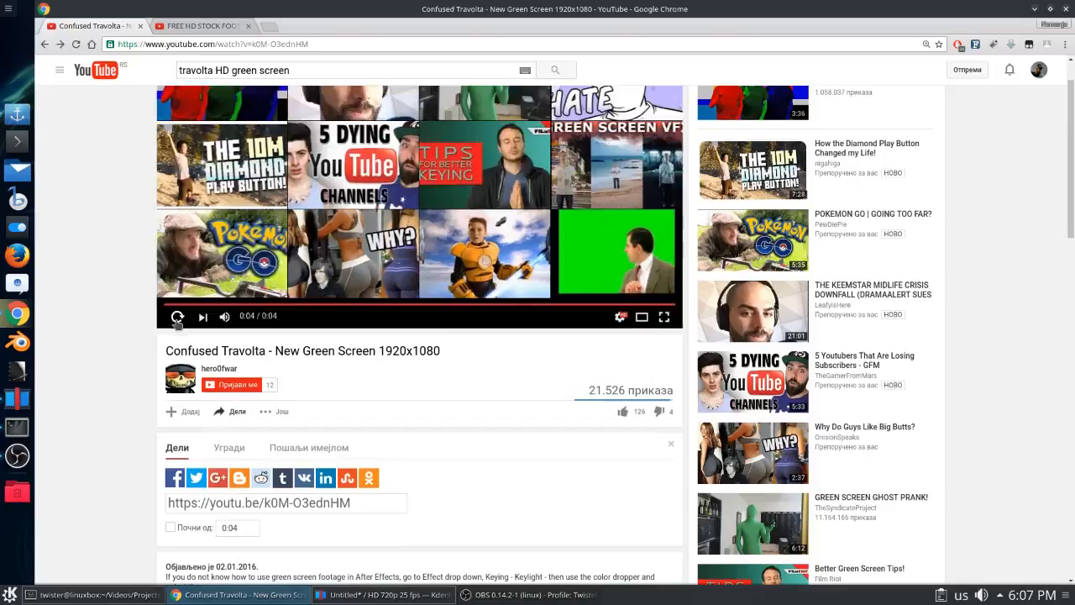
pyautogui.click(177, 318)
pyautogui.scroll(2, 151, 360)
pyautogui.click(166, 226)
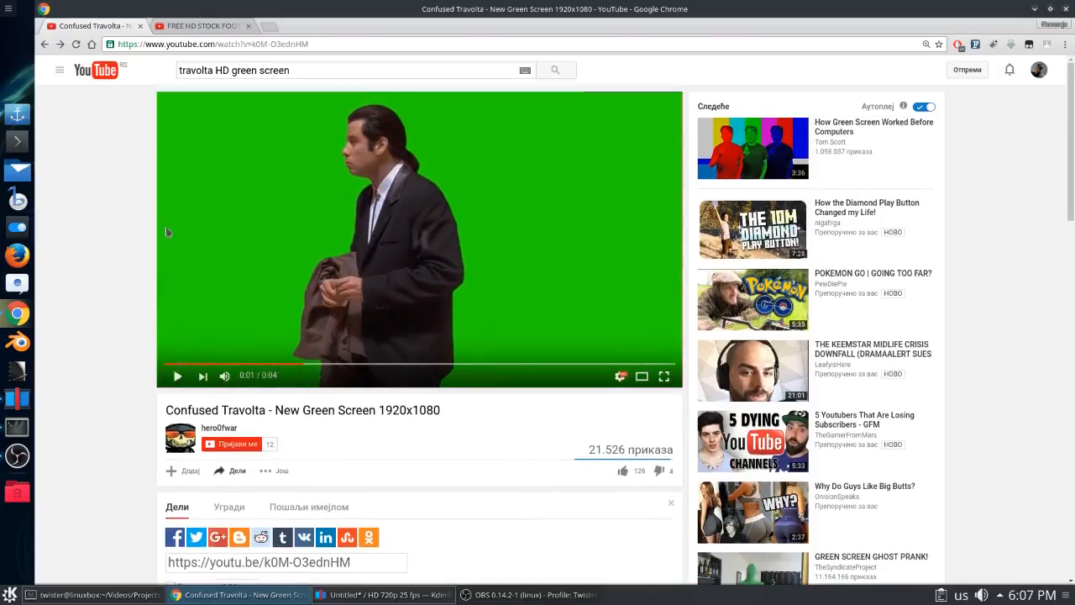
pyautogui.scroll(-2, 118, 272)
pyautogui.scroll(-5, 119, 271)
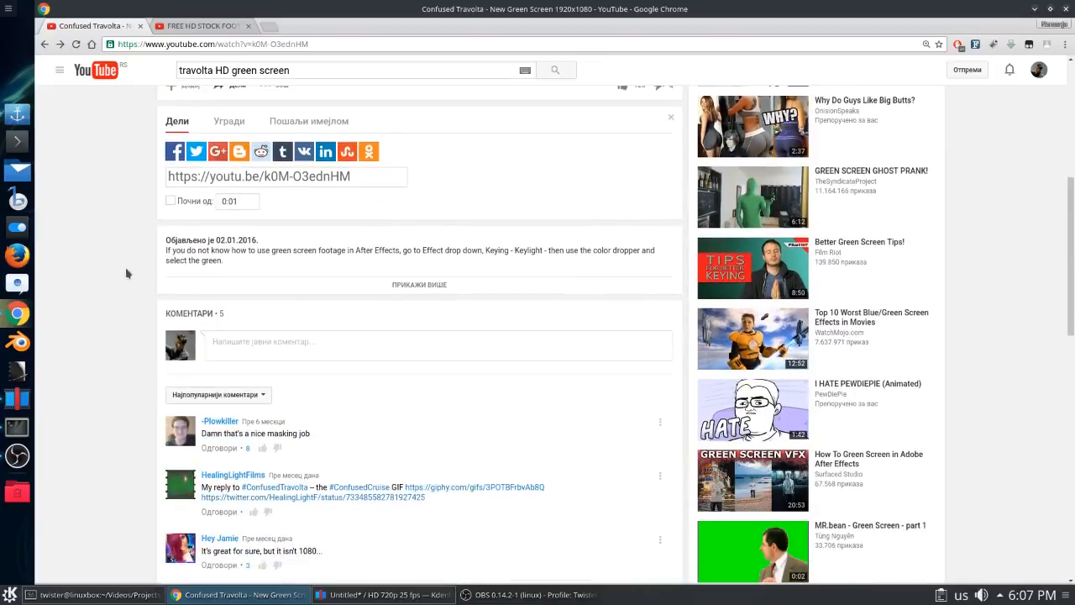
# - Expand the Confused Travolta video's full description and read its note on using green screen footage in After Effects
pyautogui.click(400, 284)
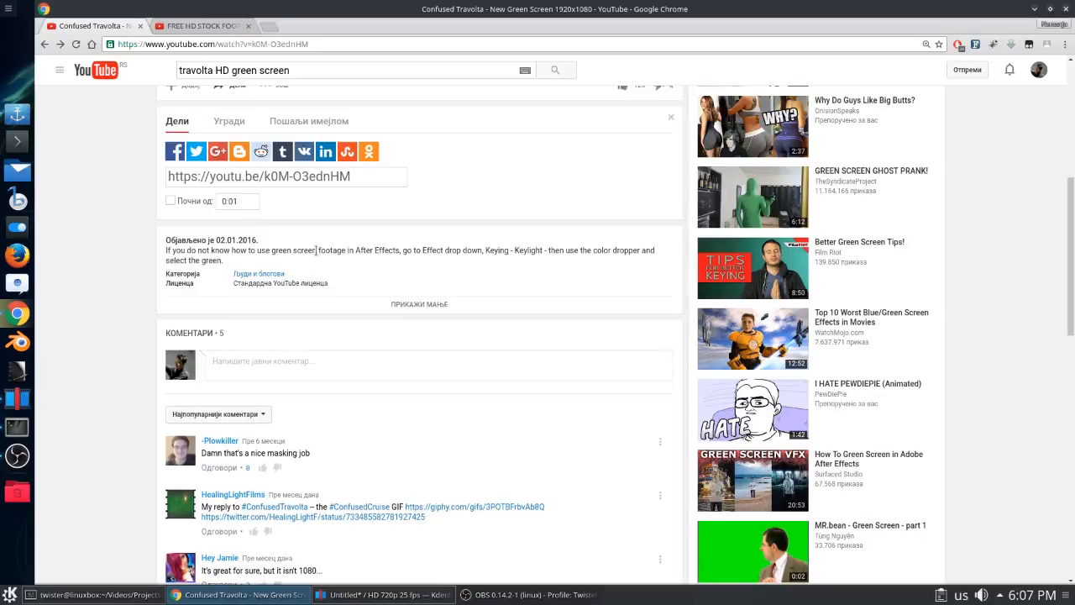
pyautogui.moveTo(331, 250); pyautogui.dragTo(416, 252)
pyautogui.click(417, 260)
pyautogui.scroll(5, 412, 260)
pyautogui.scroll(3, 196, 383)
# - Switch to the terminal and write the command sudo apt-get install youtube-dl at the prompt, then erase it without running it
pyautogui.hotkey('alt', 'Tab')
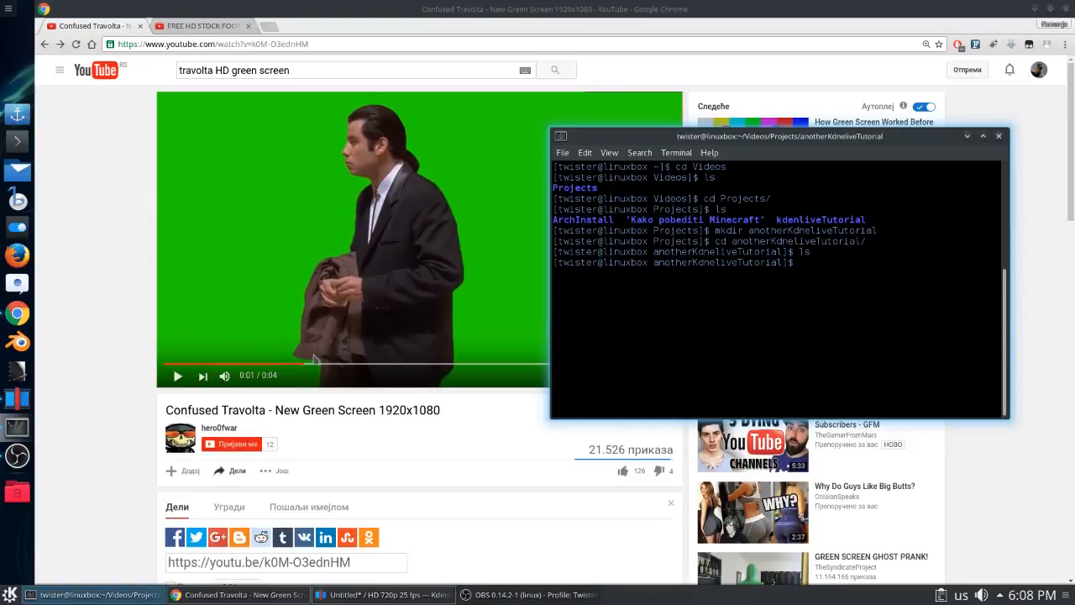
pyautogui.write('sudo apt-get install youtube-')
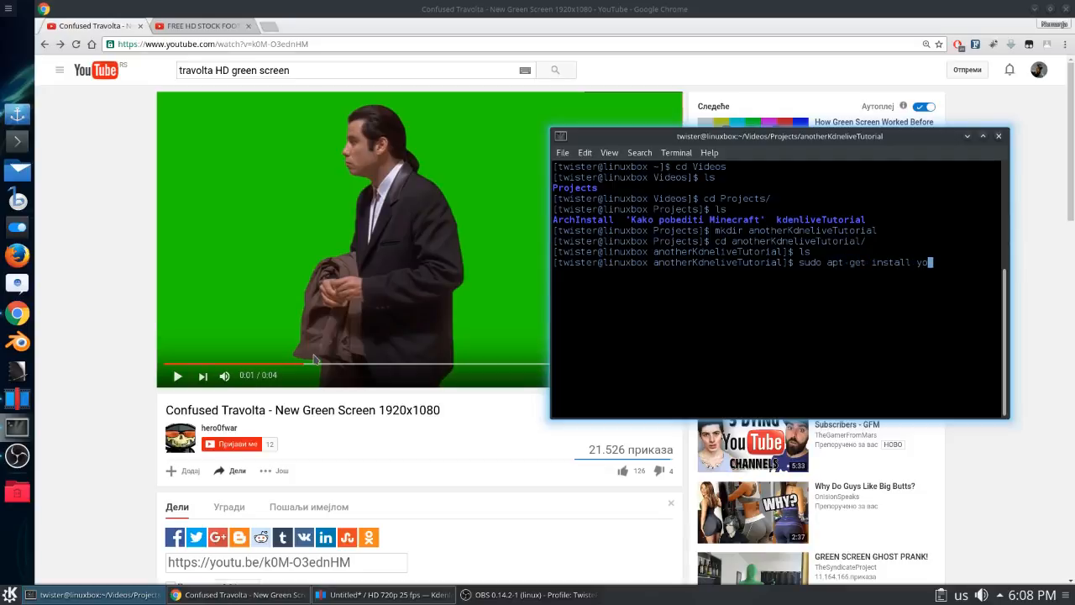
pyautogui.write('dl')
pyautogui.press('BackSpace')
pyautogui.press('BackSpace')
pyautogui.press('BackSpace')
pyautogui.press('BackSpace')
pyautogui.press('BackSpace')
pyautogui.press('BackSpace')
pyautogui.press('BackSpace')
pyautogui.press('BackSpace')
pyautogui.press('BackSpace')
pyautogui.press('BackSpace')
pyautogui.press('BackSpace')
pyautogui.press('BackSpace')
pyautogui.press('BackSpace')
pyautogui.press('BackSpace')
pyautogui.press('BackSpace')
pyautogui.press('BackSpace')
pyautogui.press('BackSpace')
pyautogui.press('BackSpace')
pyautogui.press('BackSpace')
pyautogui.press('BackSpace')
# - Write the alternative command sudo pacman -S youtube-dl at the prompt, then clear the line without running it
pyautogui.write('sudo pacman -S youtube-dl')
pyautogui.press('BackSpace')
pyautogui.press('BackSpace')
pyautogui.press('BackSpace')
pyautogui.press('BackSpace')
pyautogui.press('BackSpace')
pyautogui.press('BackSpace')
pyautogui.press('BackSpace')
pyautogui.press('BackSpace')
pyautogui.press('BackSpace')
pyautogui.press('BackSpace')
pyautogui.press('BackSpace')
pyautogui.press('BackSpace')
pyautogui.press('BackSpace')
pyautogui.press('BackSpace')
pyautogui.press('BackSpace')
pyautogui.press('BackSpace')
pyautogui.press('BackSpace')
pyautogui.press('BackSpace')
pyautogui.press('BackSpace')
pyautogui.press('BackSpace')
pyautogui.press('BackSpace')
pyautogui.press('BackSpace')
pyautogui.press('BackSpace')
pyautogui.press('BackSpace')
pyautogui.press('BackSpace')
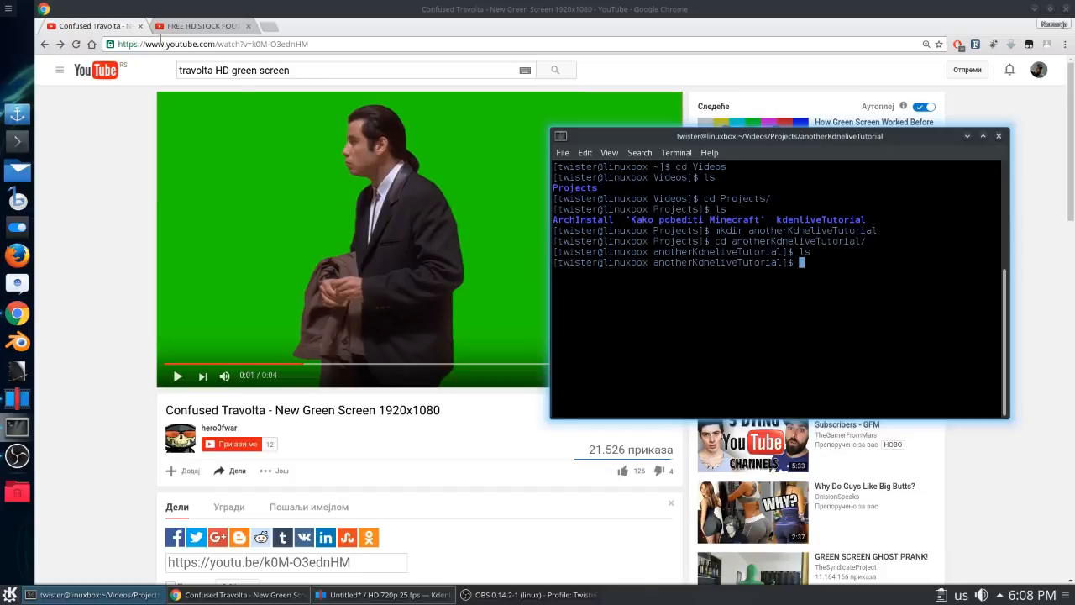
pyautogui.click(277, 44)
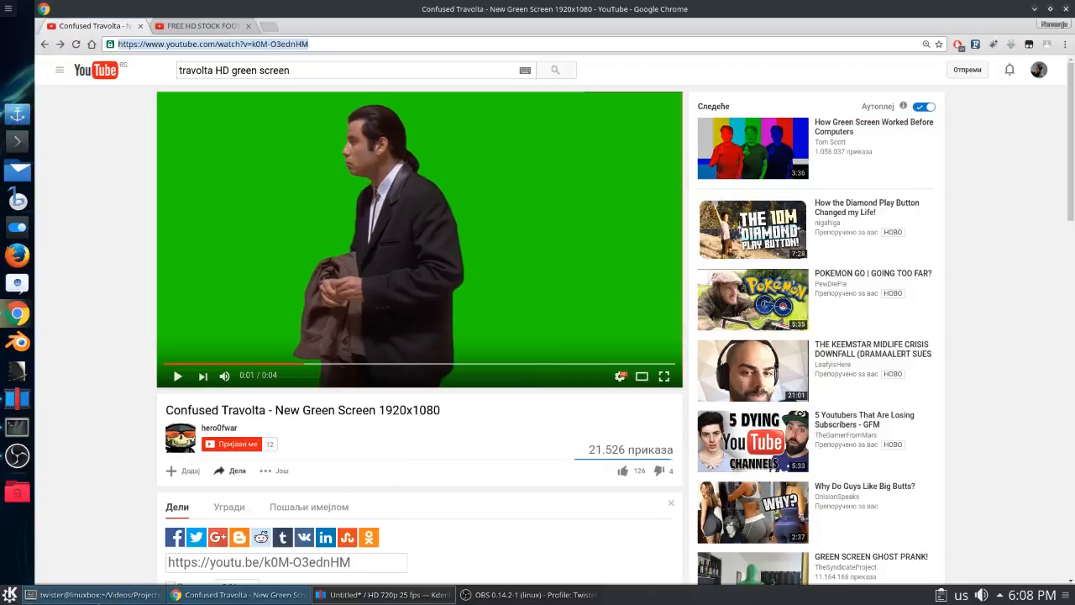
pyautogui.click(92, 594)
pyautogui.write('yo')
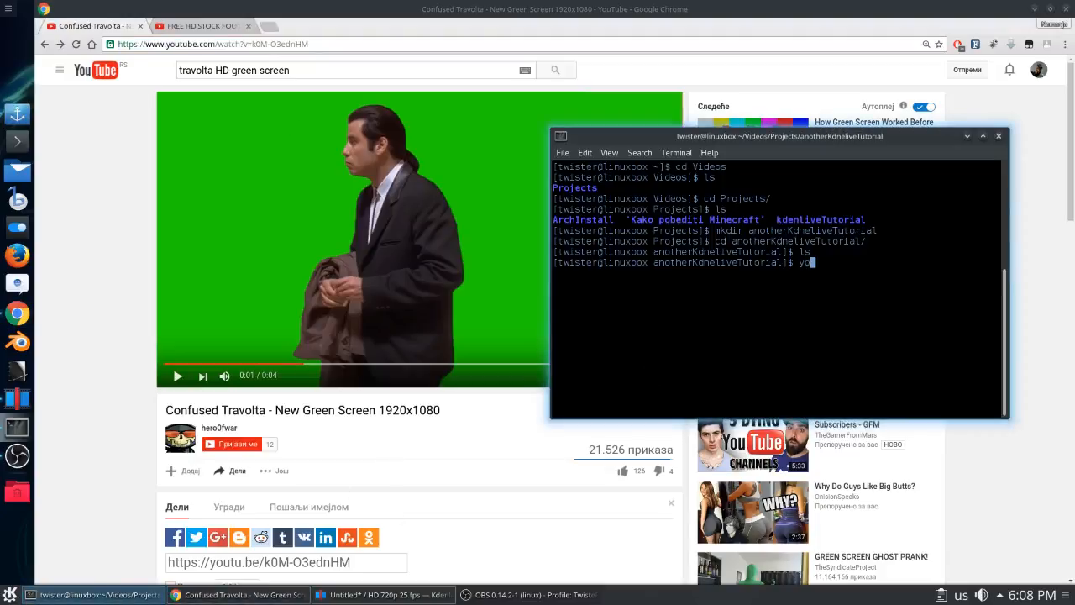
pyautogui.write('utube-dl')
pyautogui.write('https://www.youtube.com/watch?v=k0M-O3ednHM')
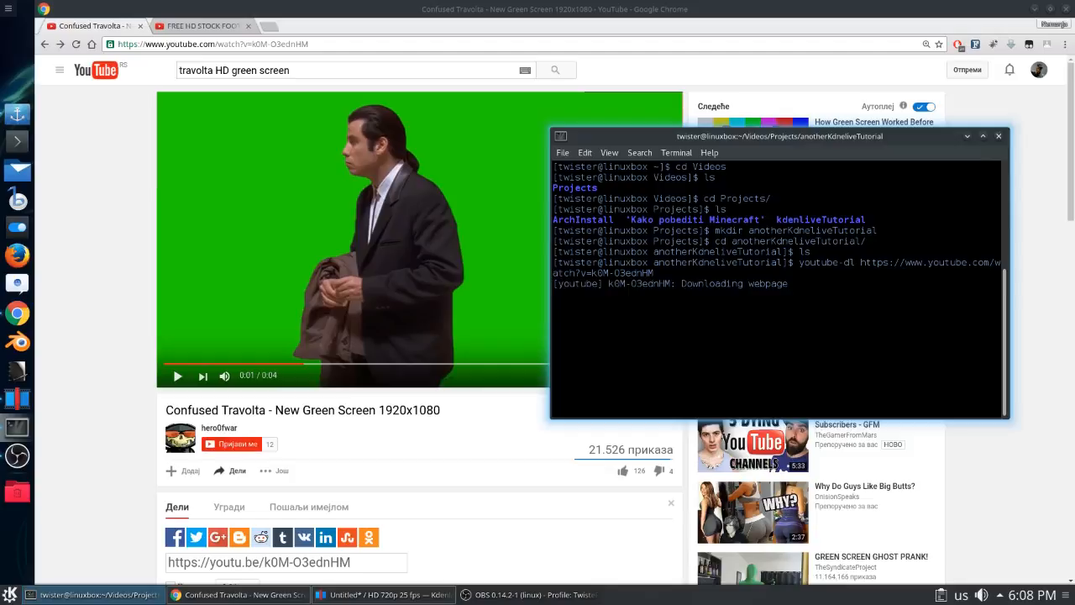
pyautogui.rightClick(743, 278)
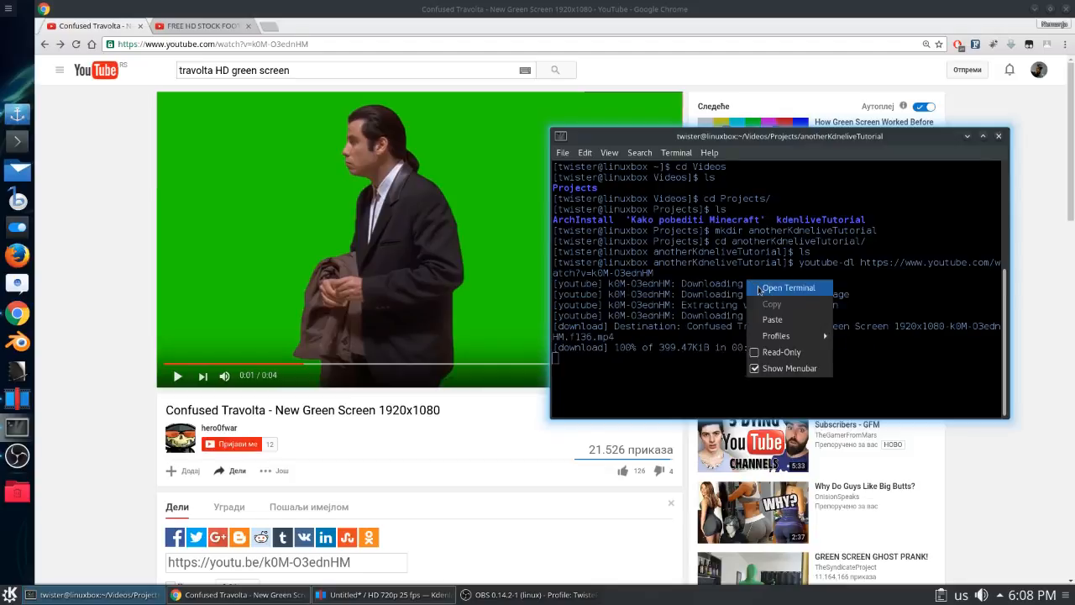
pyautogui.click(760, 288)
# - Copy the address of the FREE HD STOCK FOOTAGE: Subway video in Chrome and close the extra terminal window
pyautogui.click(231, 32)
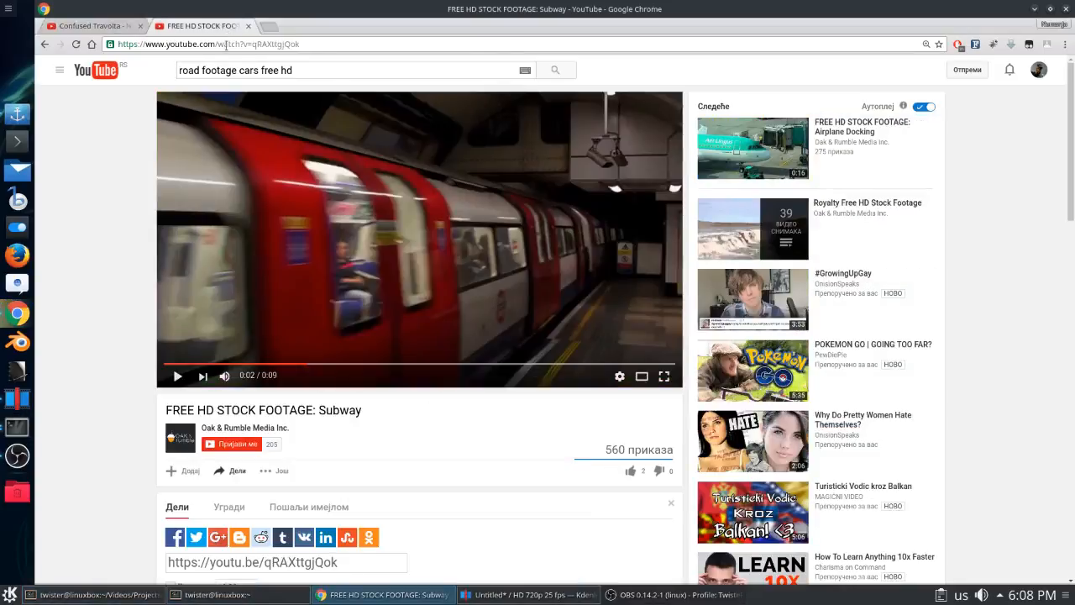
pyautogui.click(228, 44)
pyautogui.hotkey('ctrl', 'c')
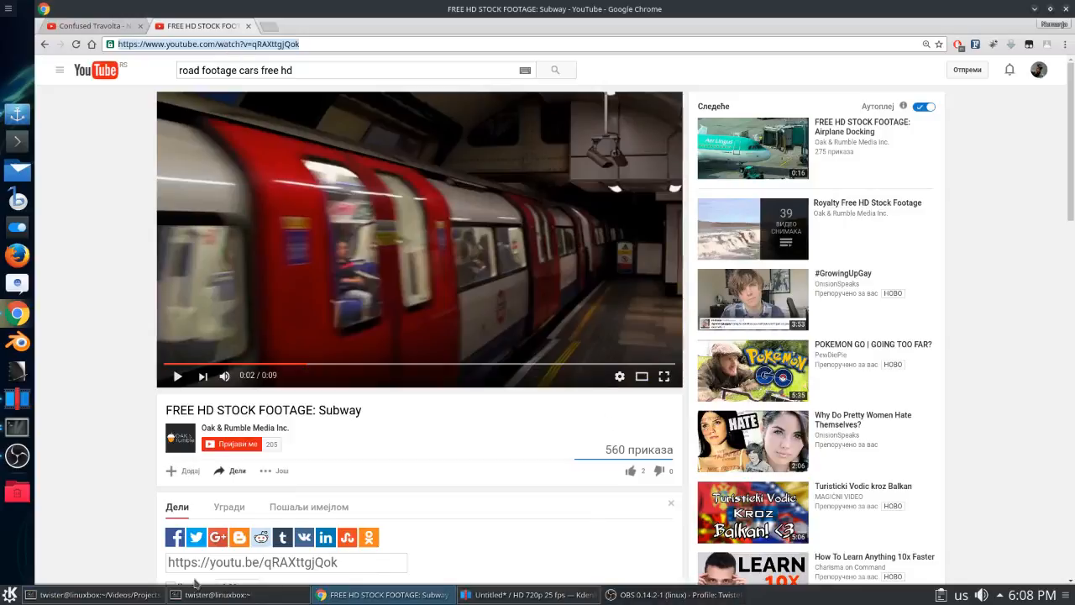
pyautogui.click(93, 594)
pyautogui.click(222, 599)
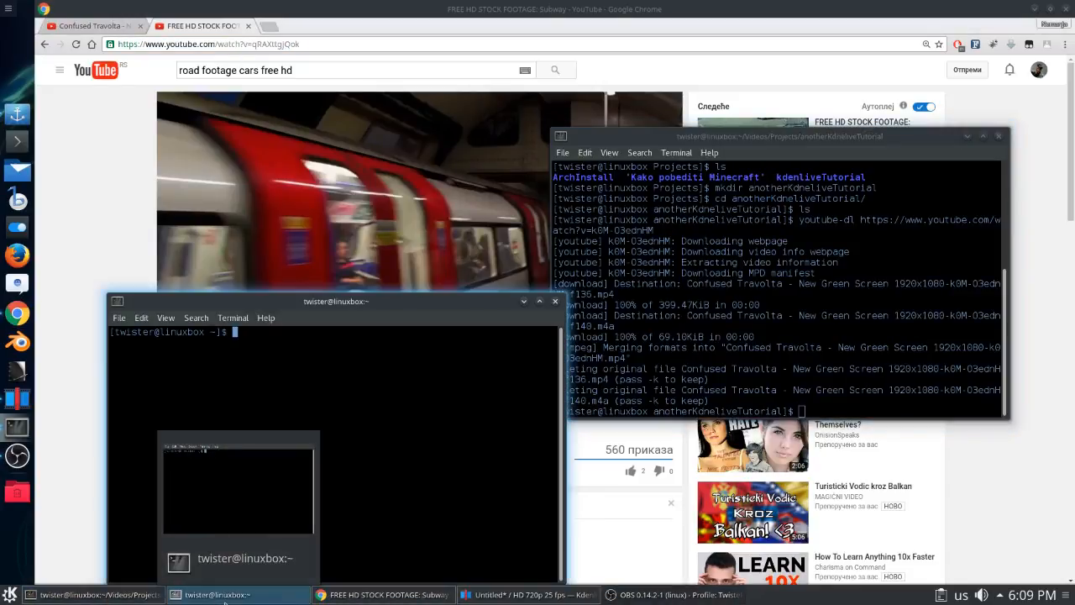
pyautogui.click(691, 357)
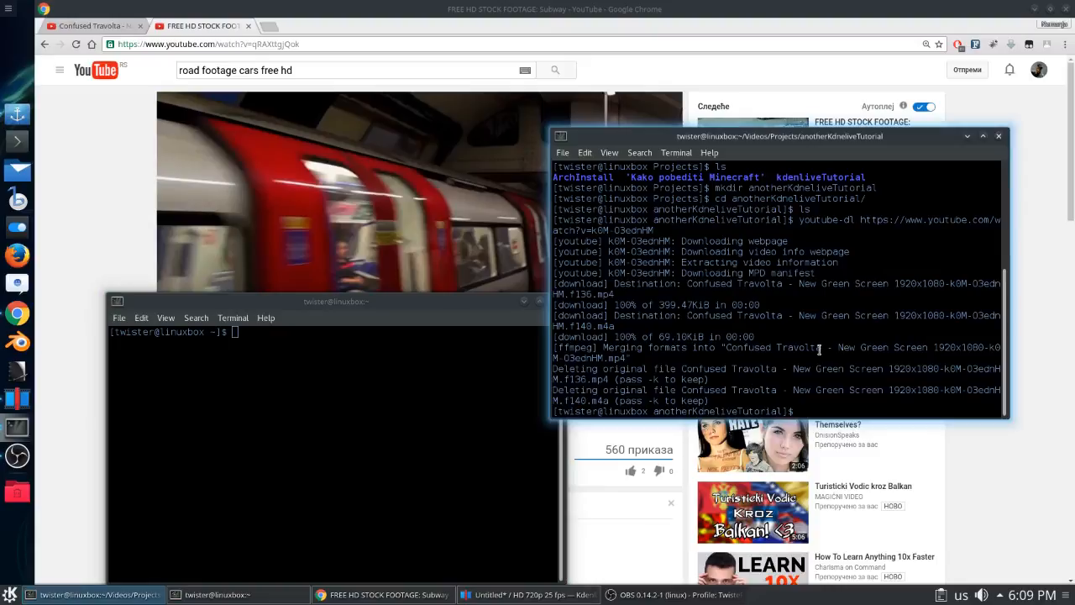
pyautogui.click(558, 301)
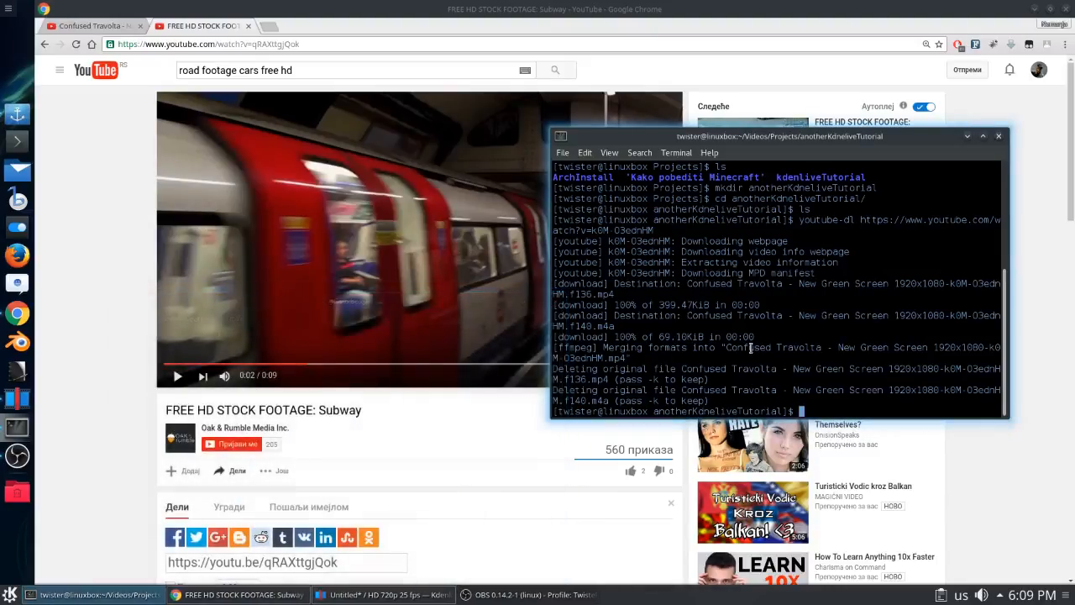
pyautogui.write('youtube-dl')
pyautogui.rightClick(824, 368)
pyautogui.click(857, 409)
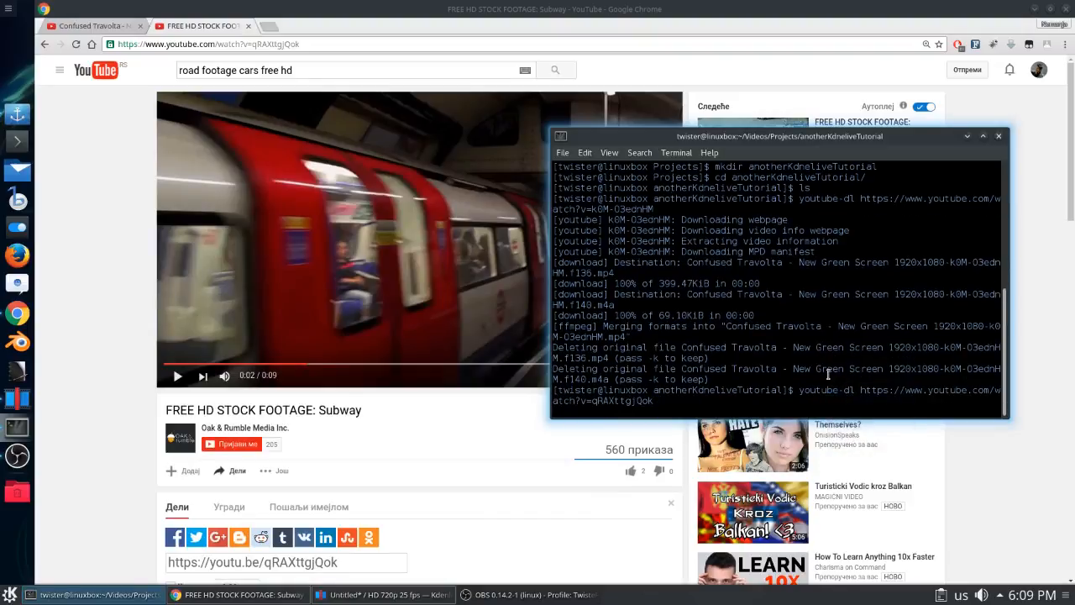
pyautogui.press('Return')
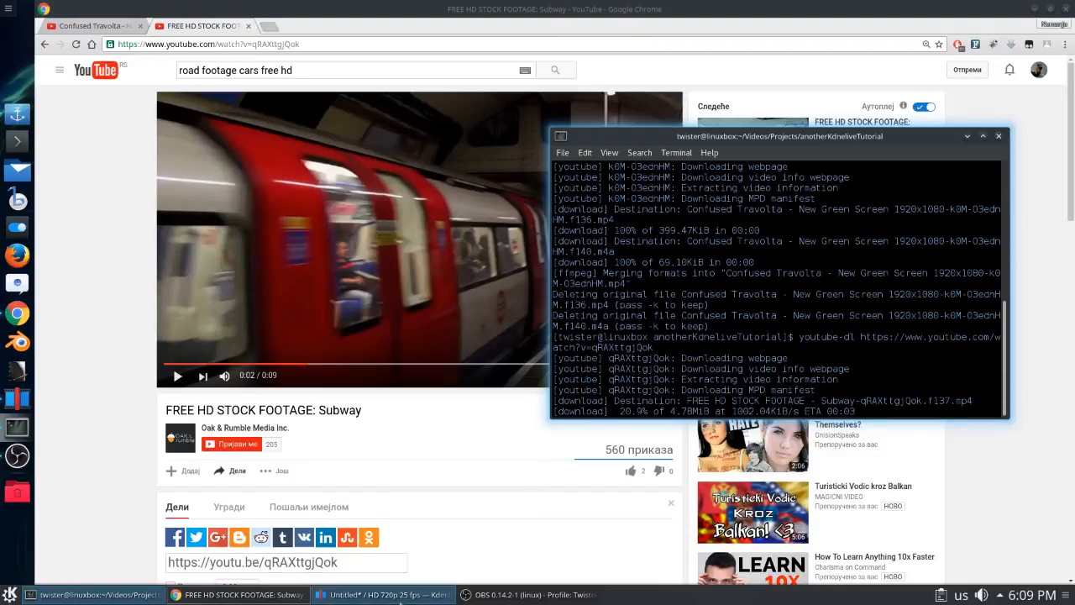
# - Switch to Kdenlive and save the project in its project folder under the name confused_travolta
pyautogui.click(383, 595)
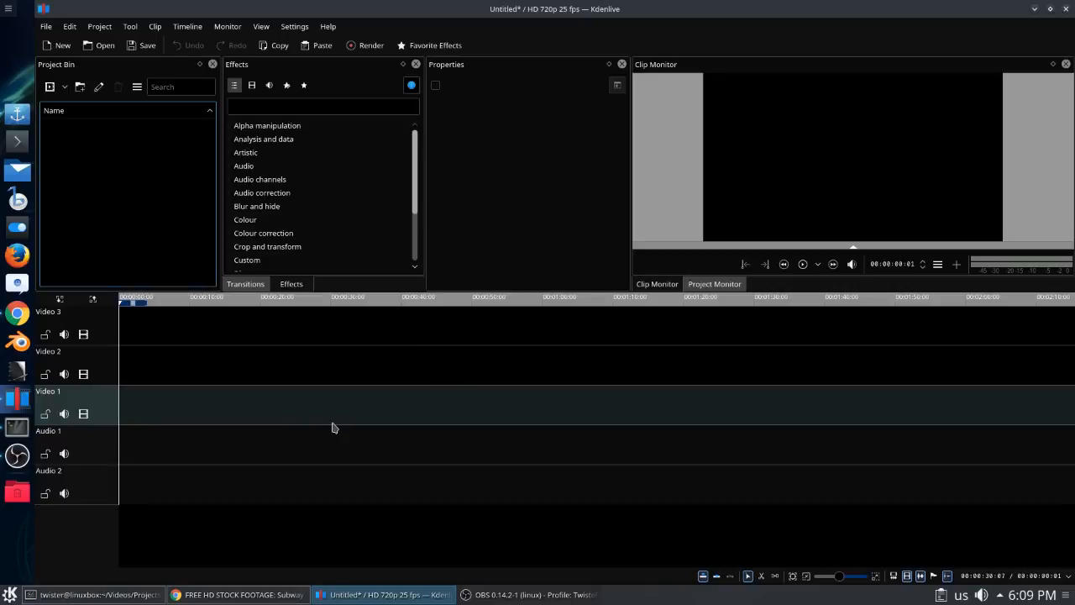
pyautogui.click(141, 47)
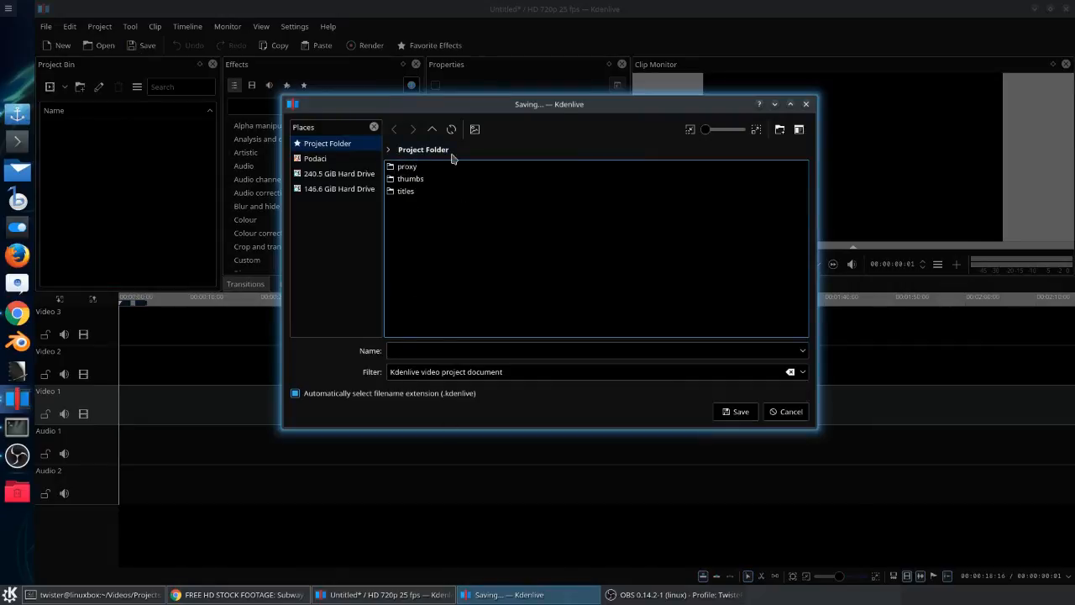
pyautogui.click(411, 352)
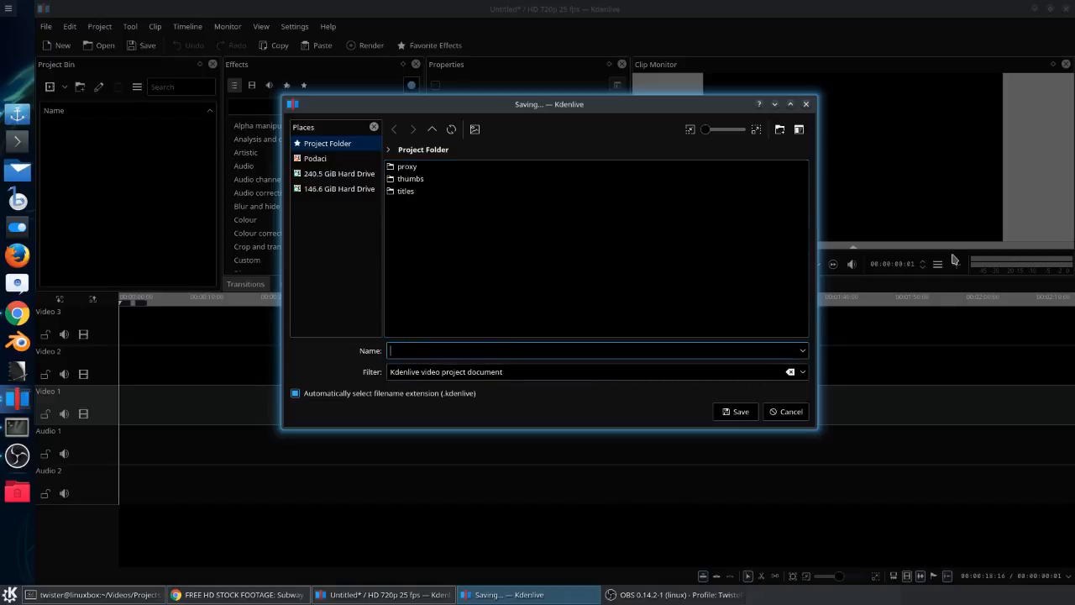
pyautogui.write('confused_travolta')
pyautogui.click(750, 414)
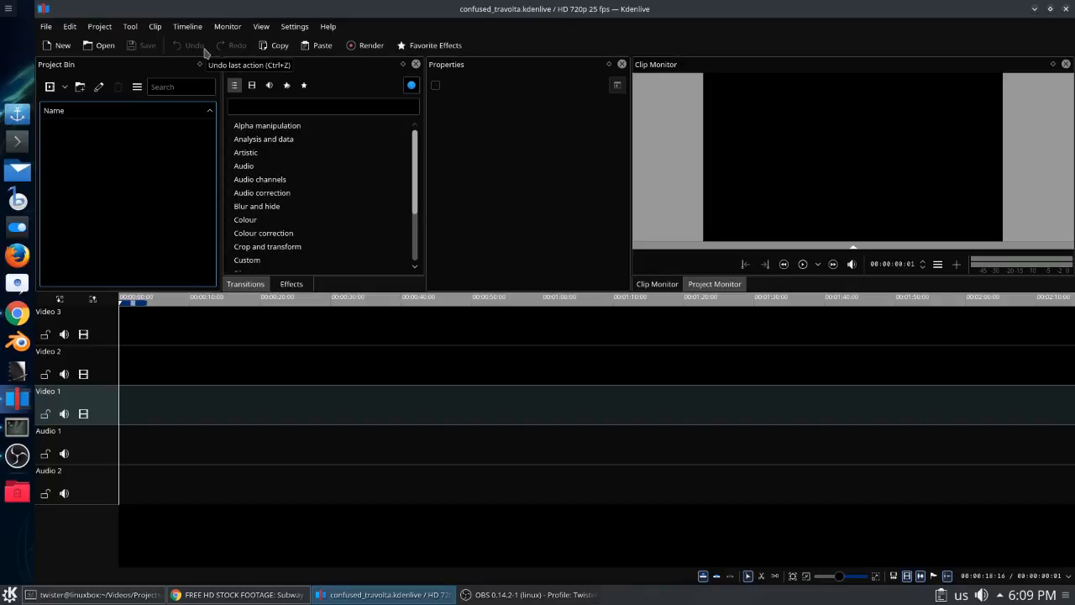
# - Start adding clips, browse to the anotherKdneliveTutorial project folder and create a folder named materials in it
pyautogui.click(99, 26)
pyautogui.click(113, 43)
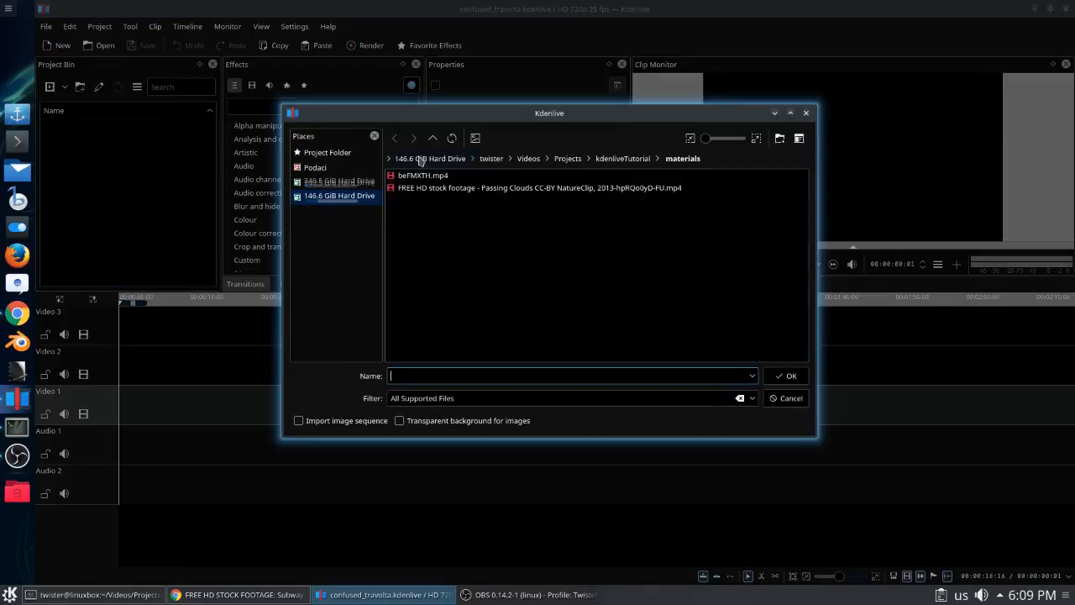
pyautogui.click(619, 159)
pyautogui.click(579, 158)
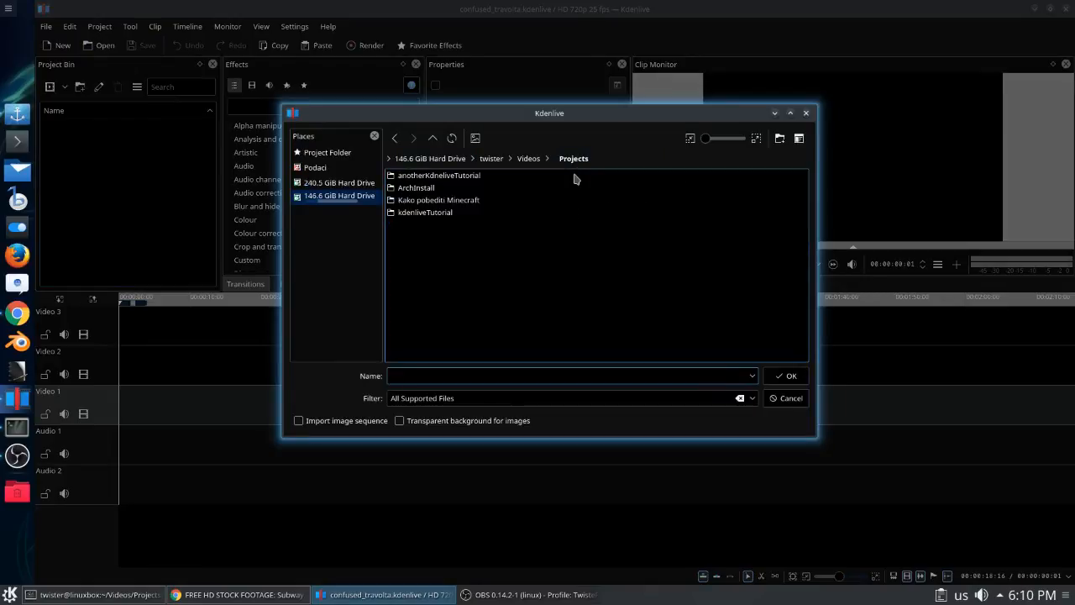
pyautogui.click(411, 177)
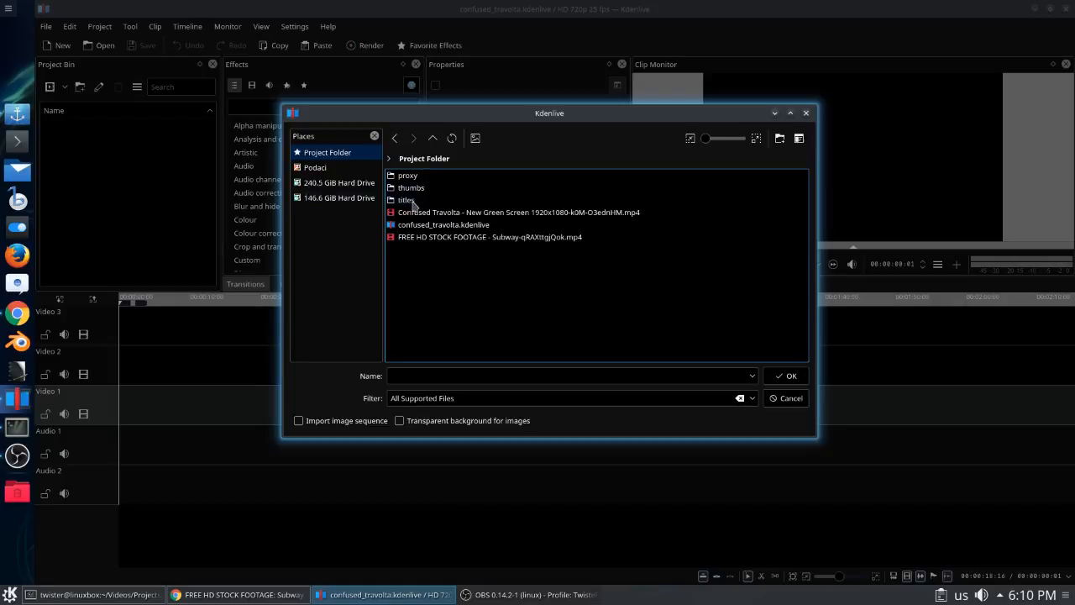
pyautogui.click(781, 143)
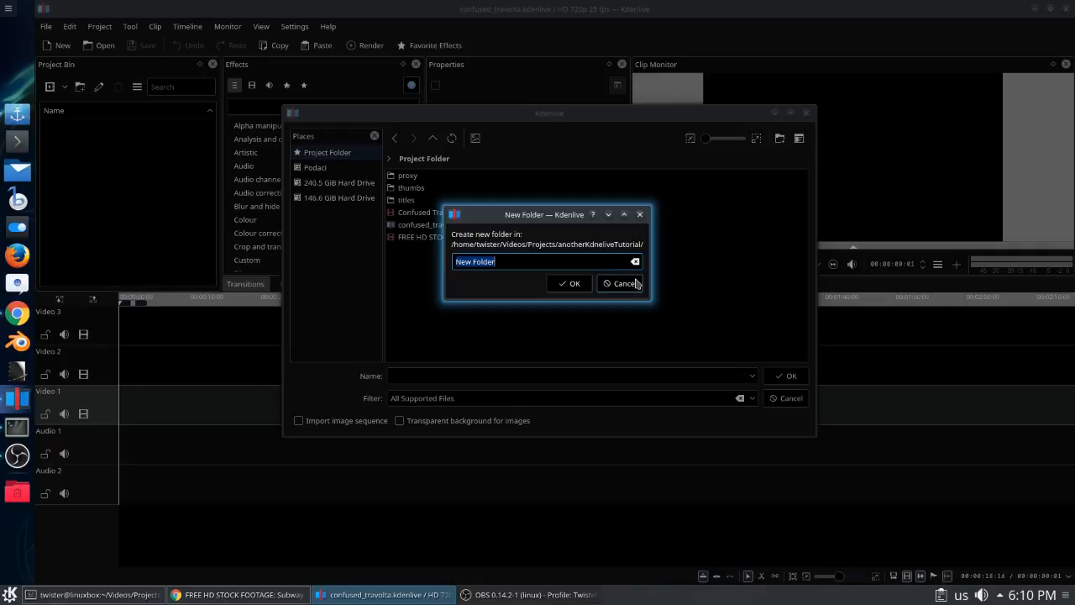
pyautogui.write('materials')
pyautogui.click(570, 283)
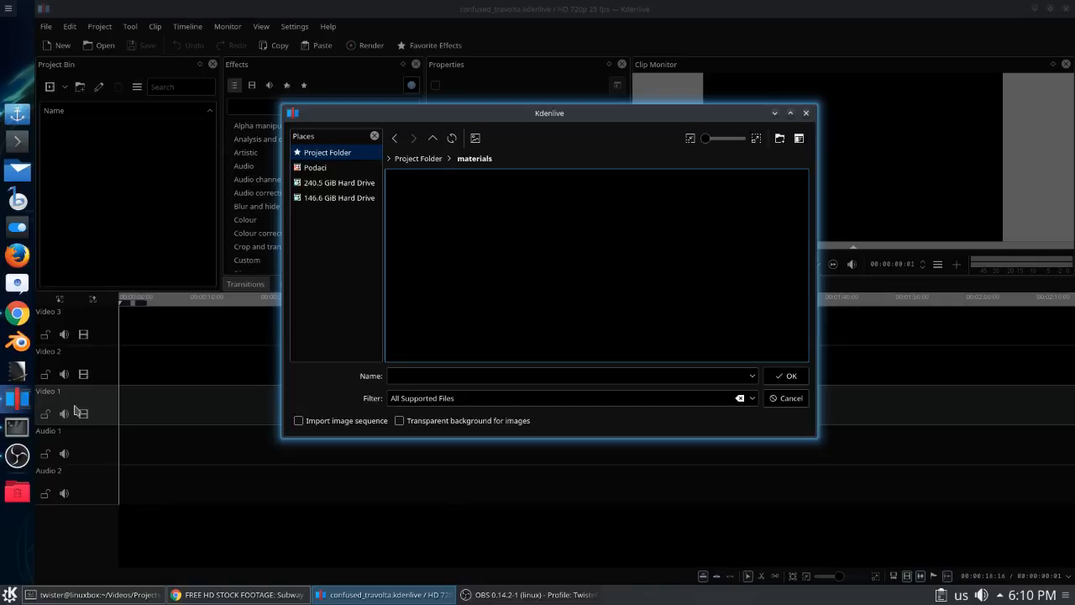
# - In the file manager, move the Confused Travolta and Subway videos in Videos/Projects/anotherKdneliveTutorial into the materials folder, then close it
pyautogui.click(29, 171)
pyautogui.click(145, 434)
pyautogui.doubleClick(288, 322)
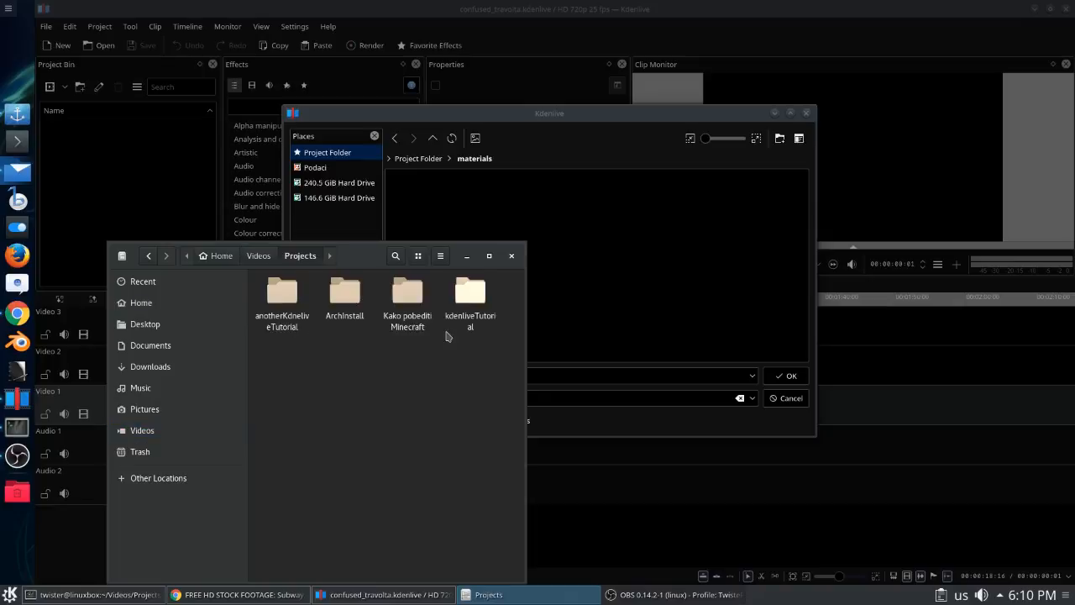
pyautogui.doubleClick(262, 315)
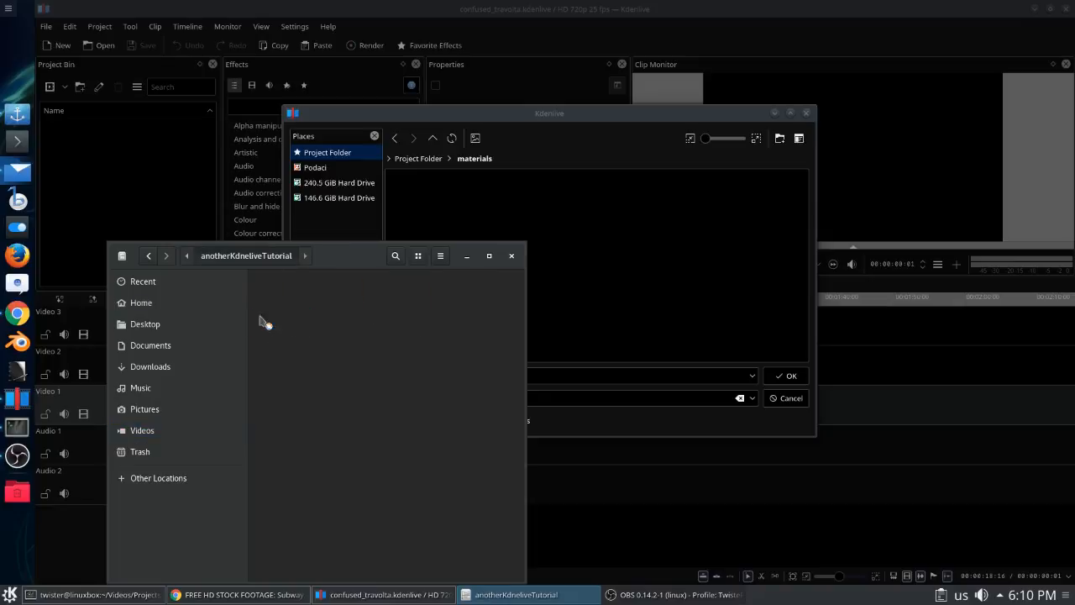
pyautogui.click(468, 296)
pyautogui.click(410, 307)
pyautogui.keyDown('ctrl'); pyautogui.click(337, 303); pyautogui.keyUp('ctrl')
pyautogui.moveTo(337, 303); pyautogui.dragTo(480, 312)
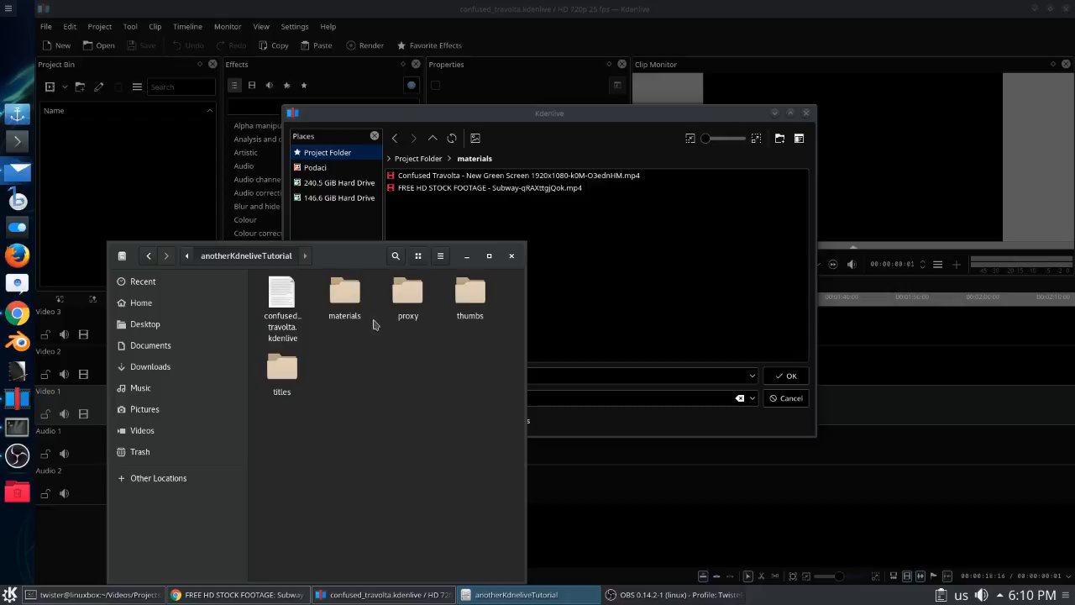
pyautogui.click(512, 256)
# - Import both videos from the materials folder into the project bin, declining the switch to a new profile, and save the project
pyautogui.click(429, 159)
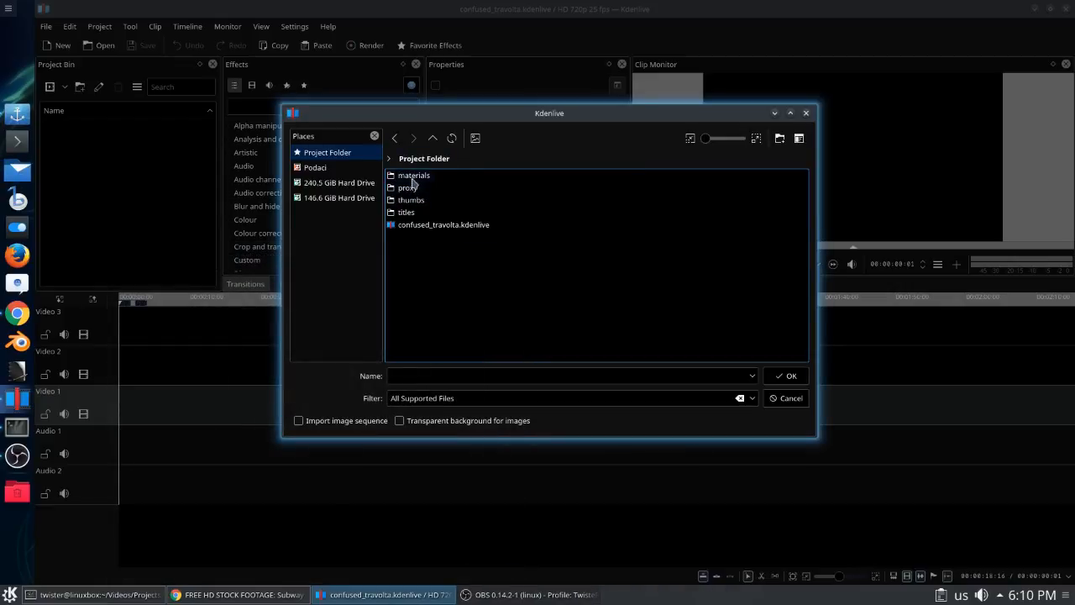
pyautogui.doubleClick(414, 176)
pyautogui.moveTo(569, 290); pyautogui.dragTo(481, 169)
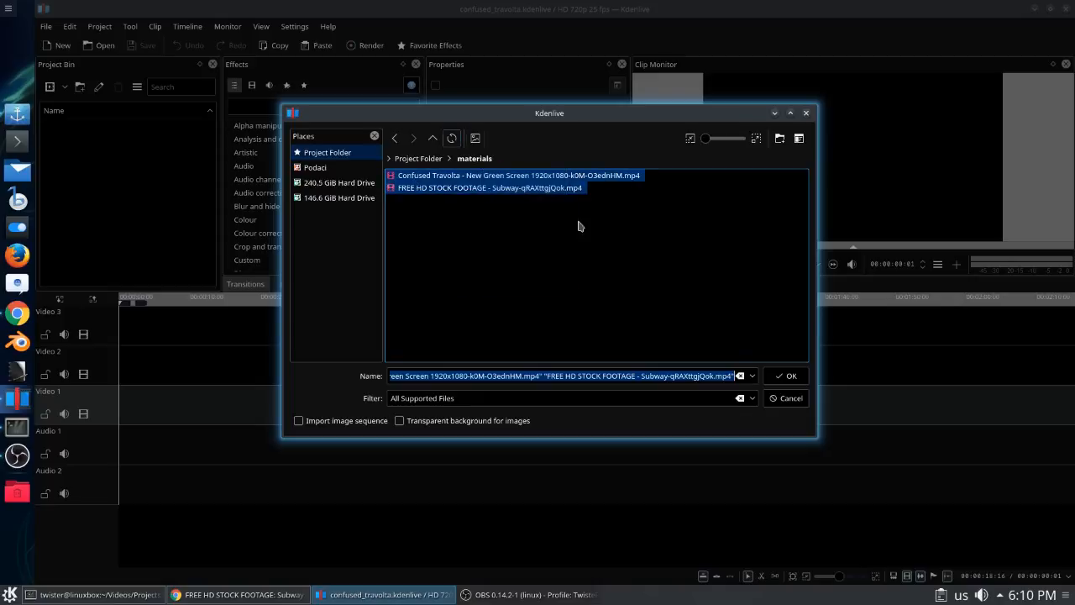
pyautogui.click(785, 384)
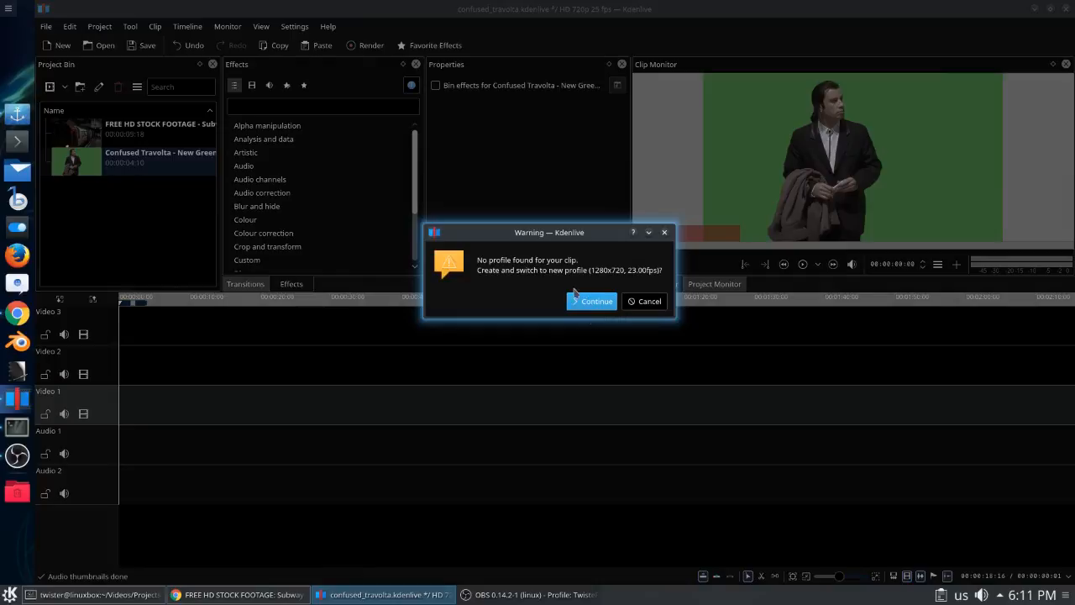
pyautogui.click(642, 305)
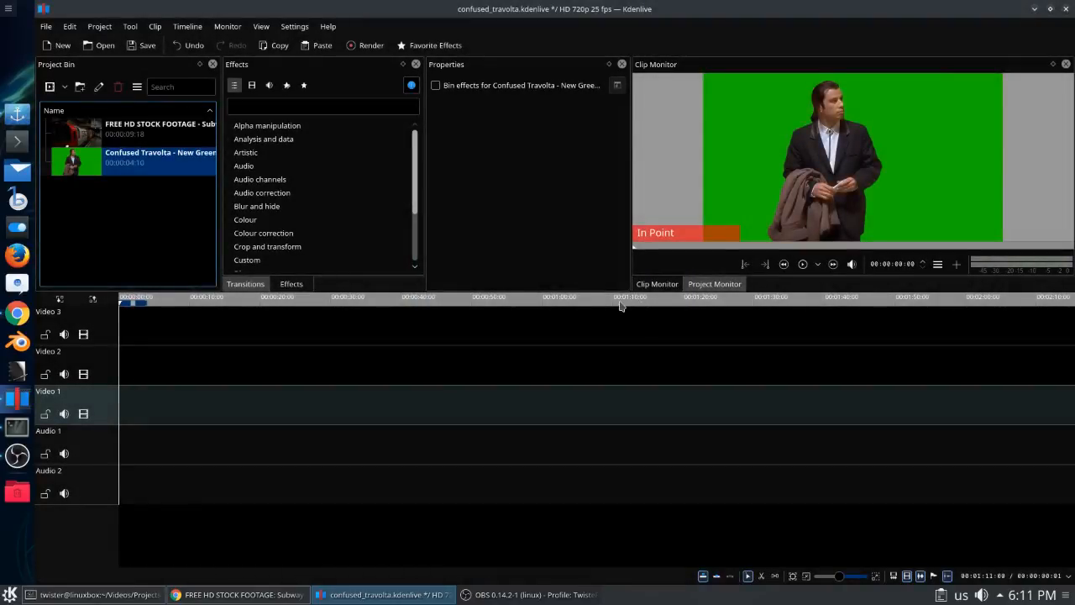
pyautogui.click(141, 48)
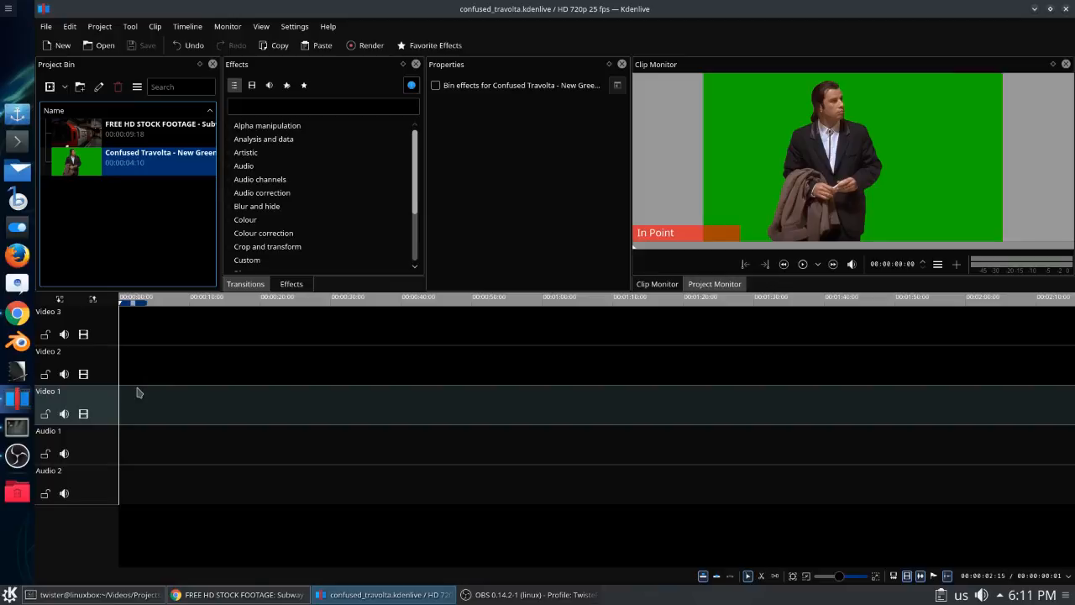
pyautogui.press('Right')
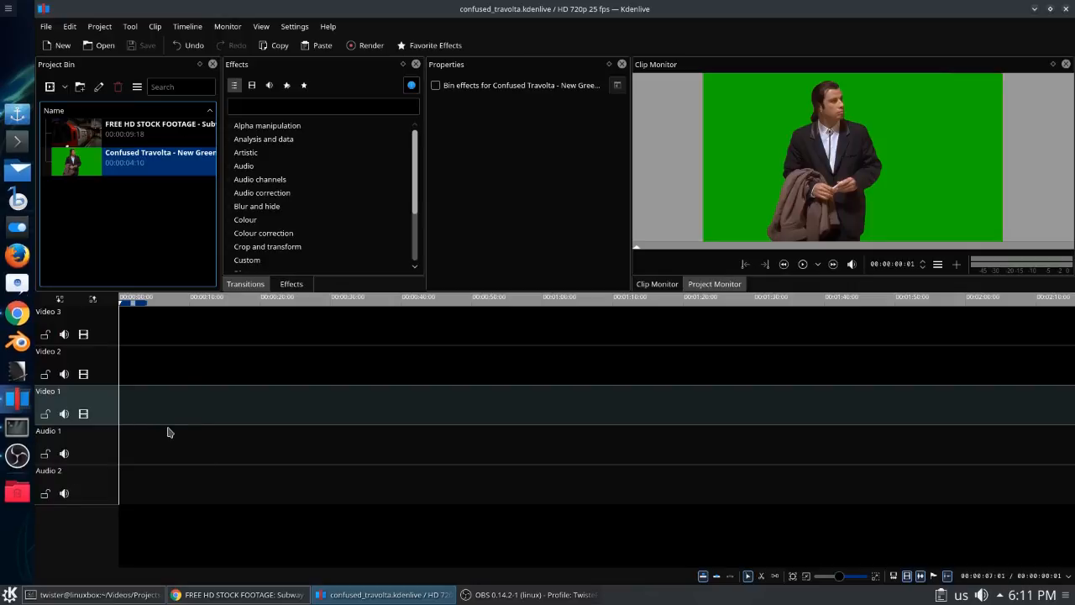
pyautogui.rightClick(91, 486)
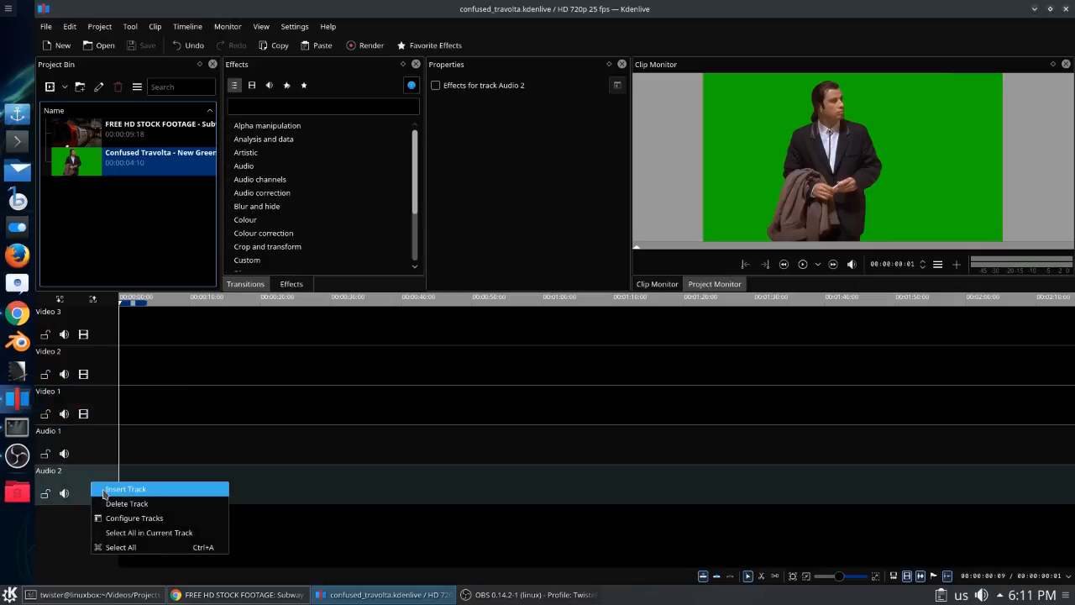
pyautogui.click(109, 490)
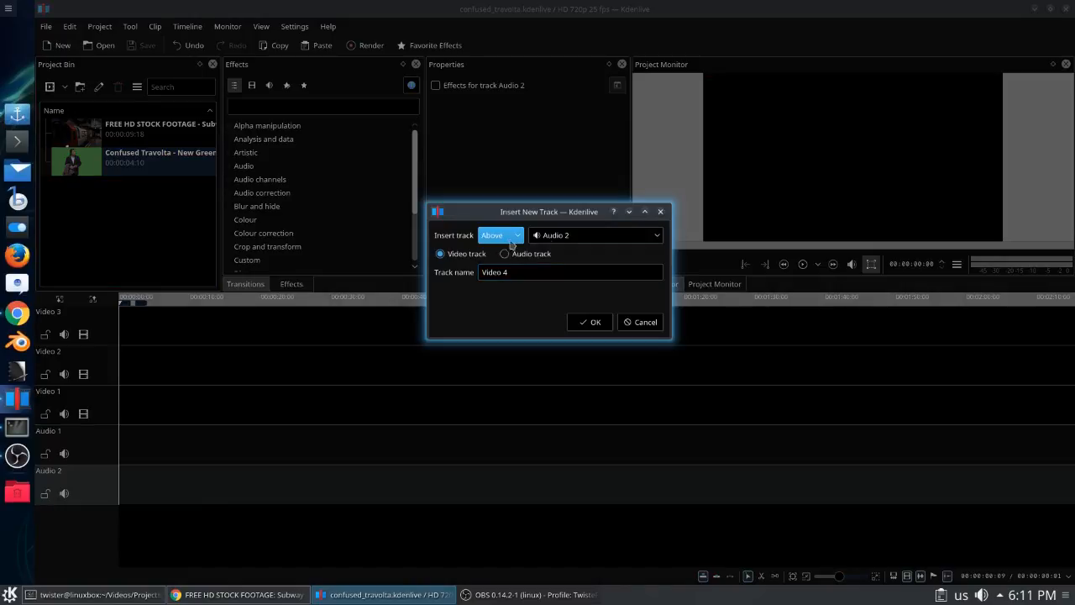
pyautogui.click(576, 238)
pyautogui.click(576, 242)
pyautogui.click(501, 236)
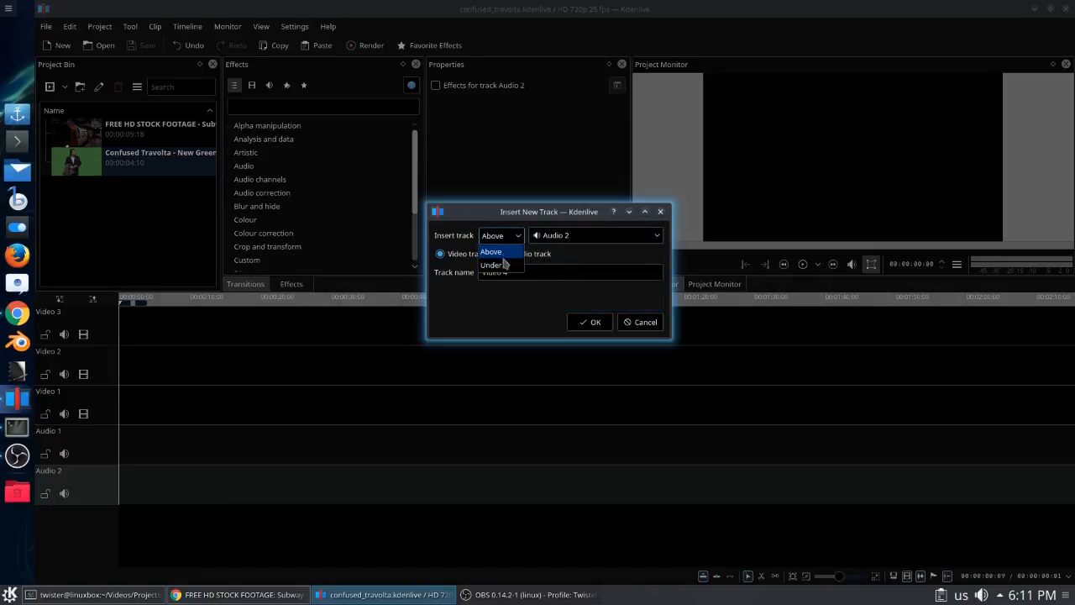
pyautogui.click(586, 269)
pyautogui.click(565, 236)
pyautogui.click(486, 326)
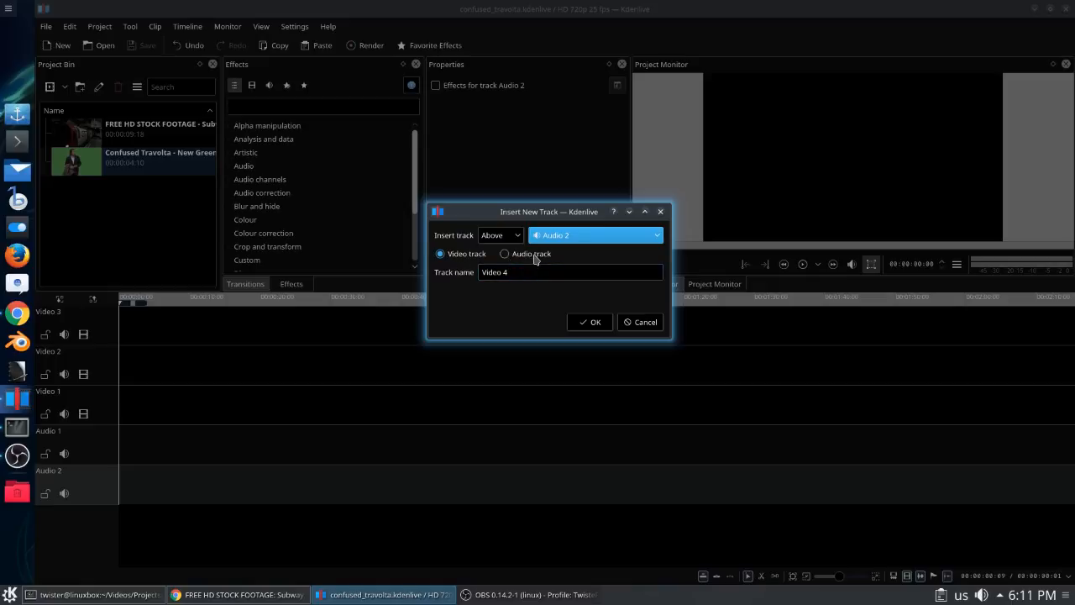
pyautogui.click(643, 322)
# - Place the subway clip at the start of Video 1, play it, and place the Confused Travolta clip above it on Video 2
pyautogui.moveTo(91, 133); pyautogui.dragTo(120, 407)
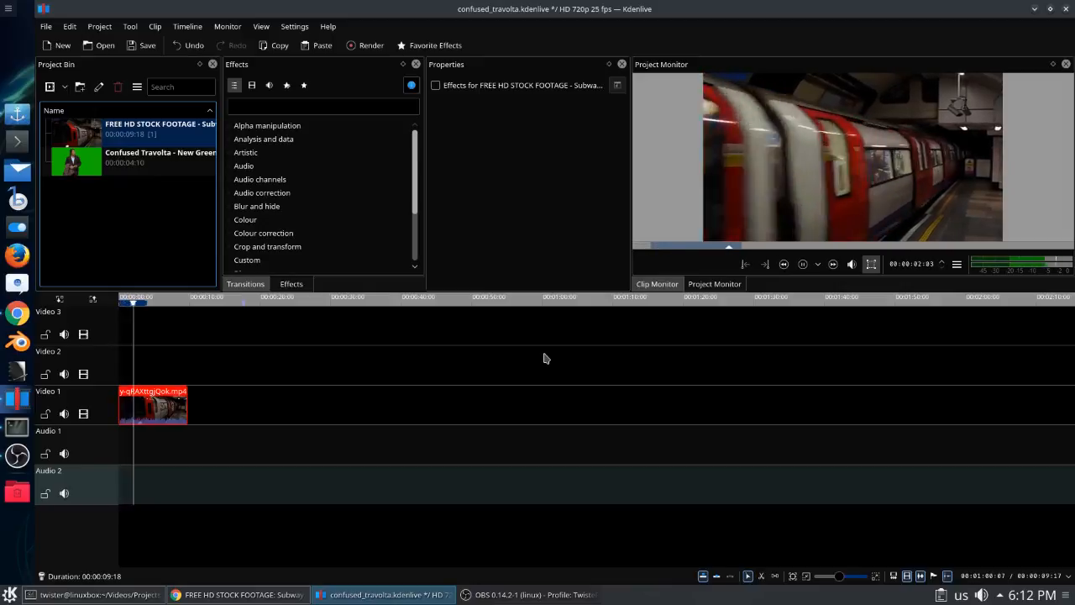
pyautogui.press('space')
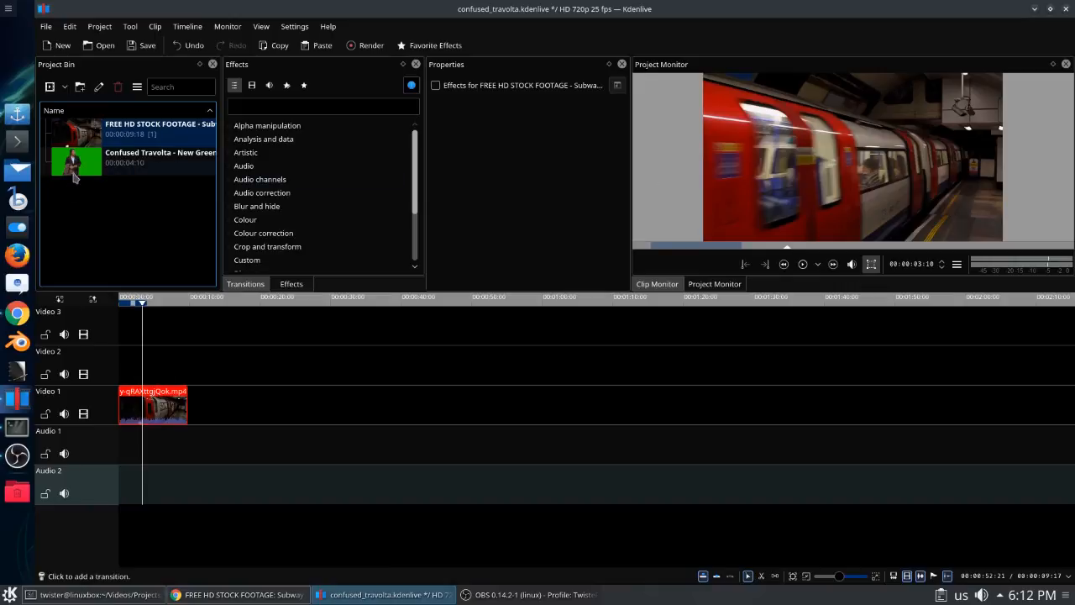
pyautogui.moveTo(74, 176); pyautogui.dragTo(122, 365)
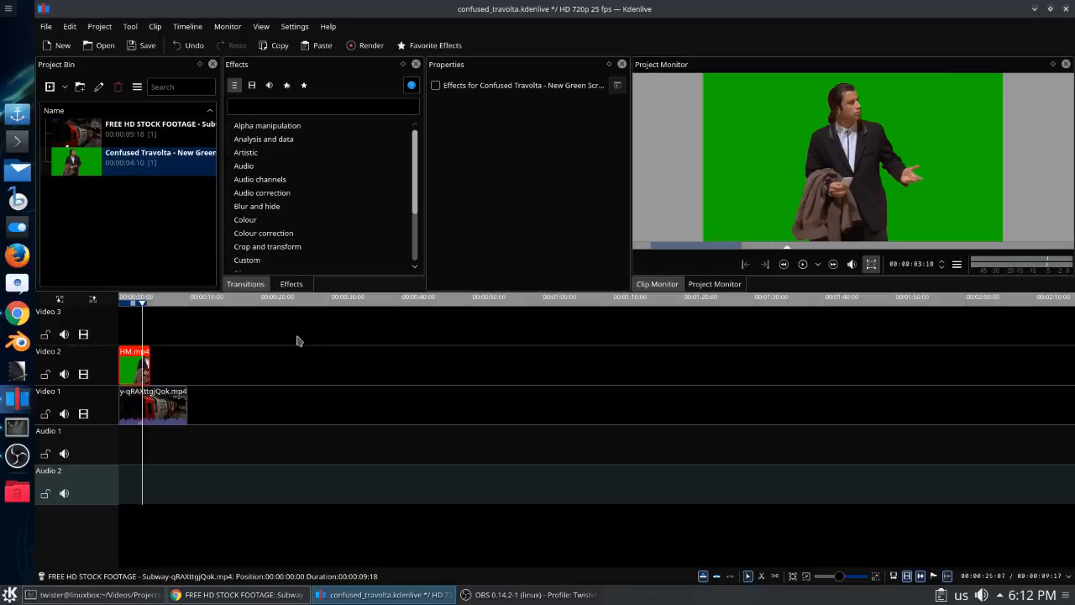
# - Add a Composite transition to the Travolta clip on Video 2 and stretch it over the clip's full length
pyautogui.rightClick(144, 363)
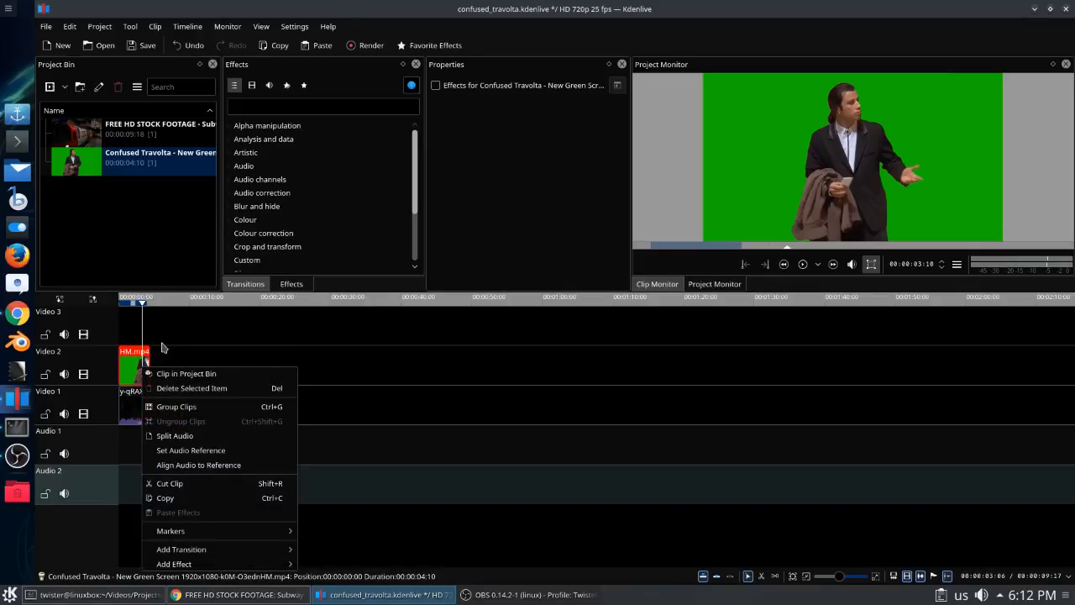
pyautogui.moveTo(199, 556)
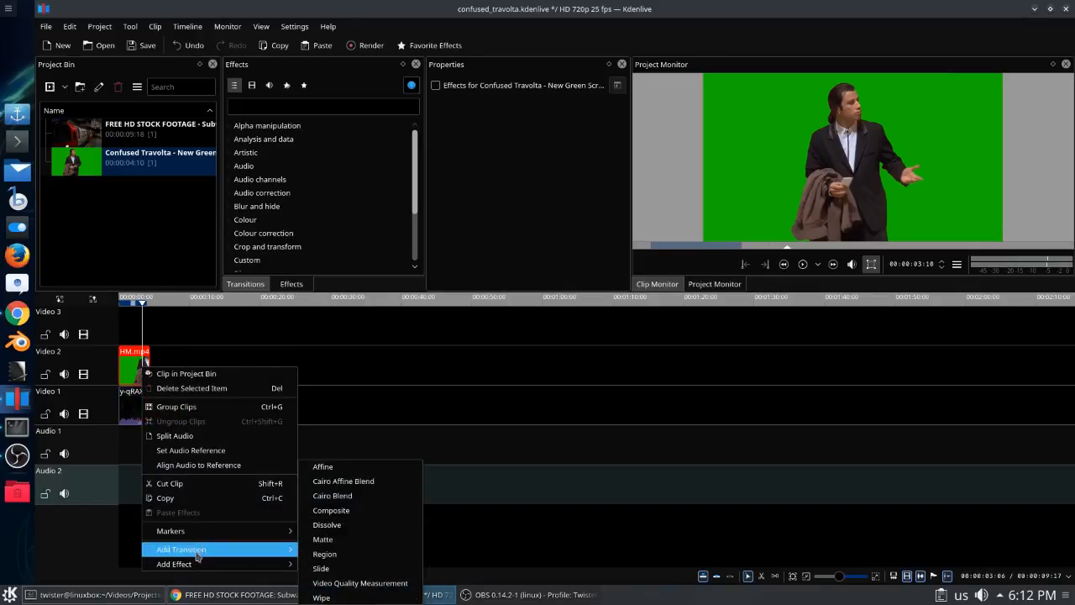
pyautogui.click(376, 511)
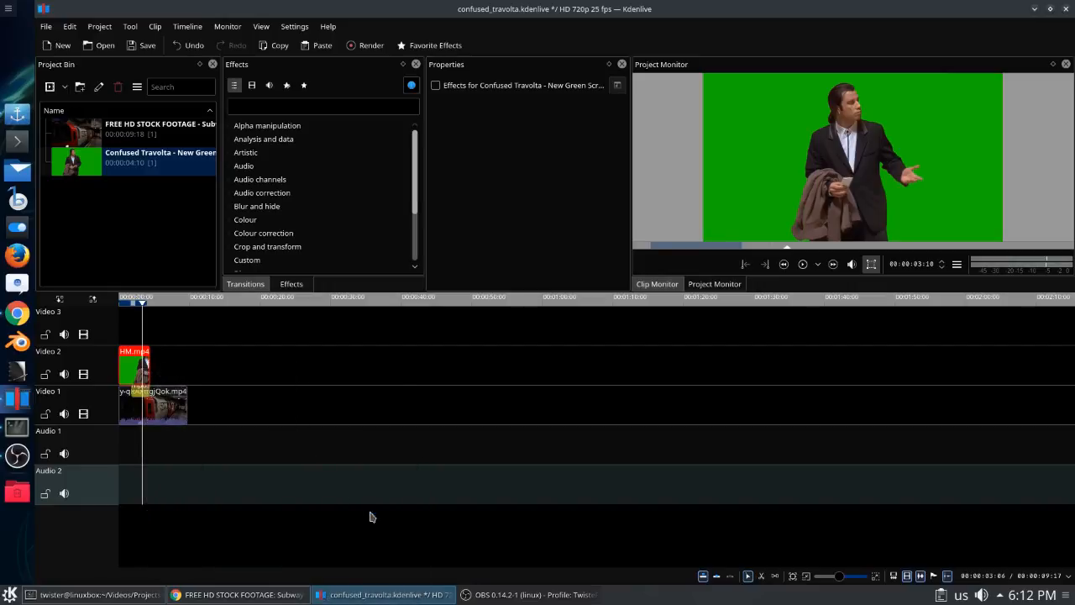
pyautogui.click(139, 392)
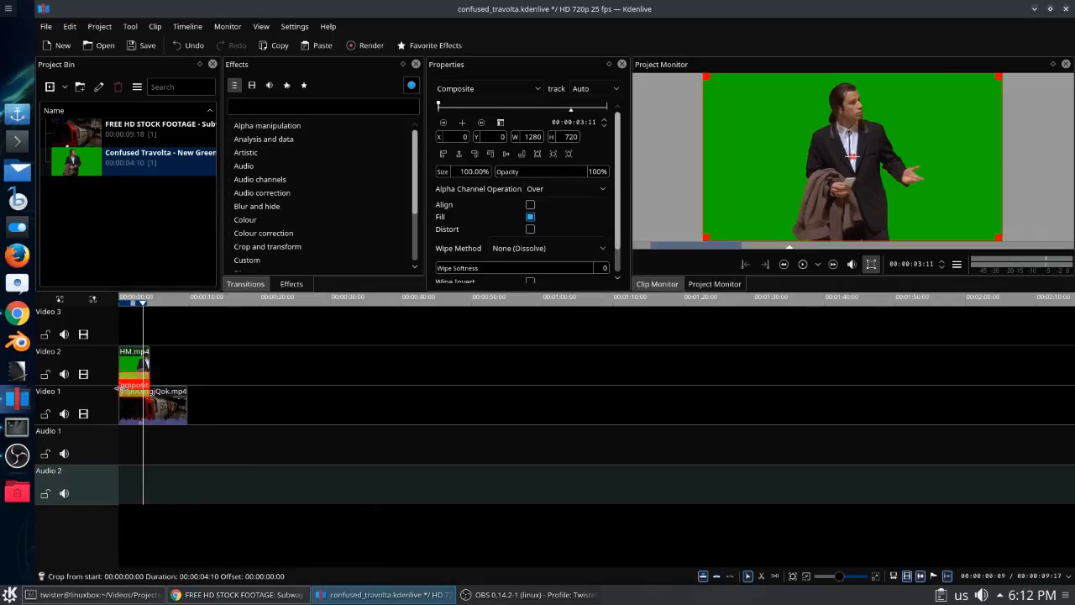
# - Set the Composite transition beneath the Travolta clip to use Video 1 as its track
pyautogui.click(130, 363)
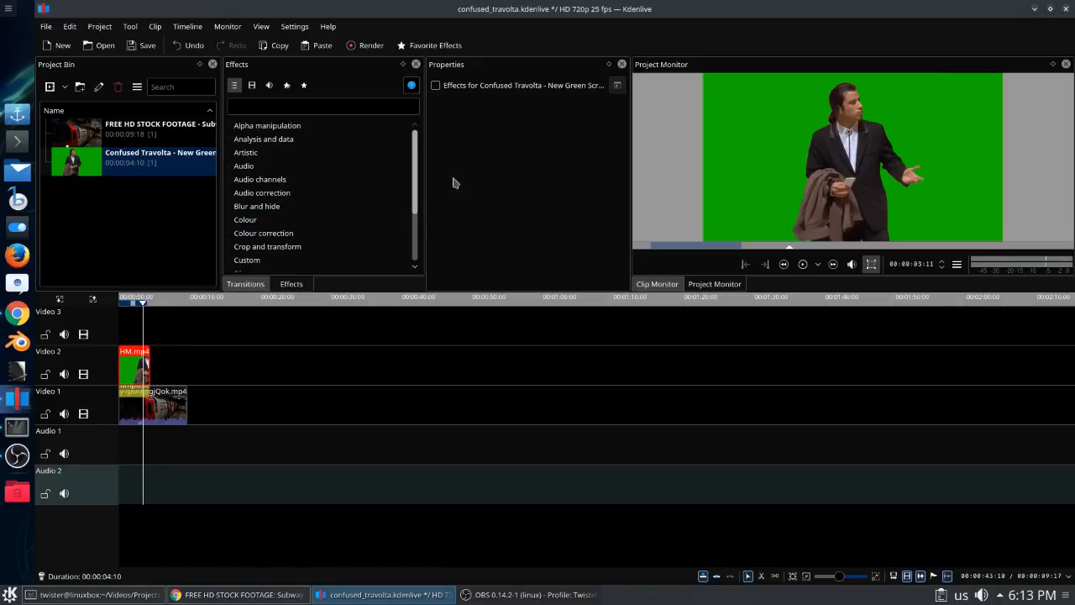
pyautogui.click(126, 388)
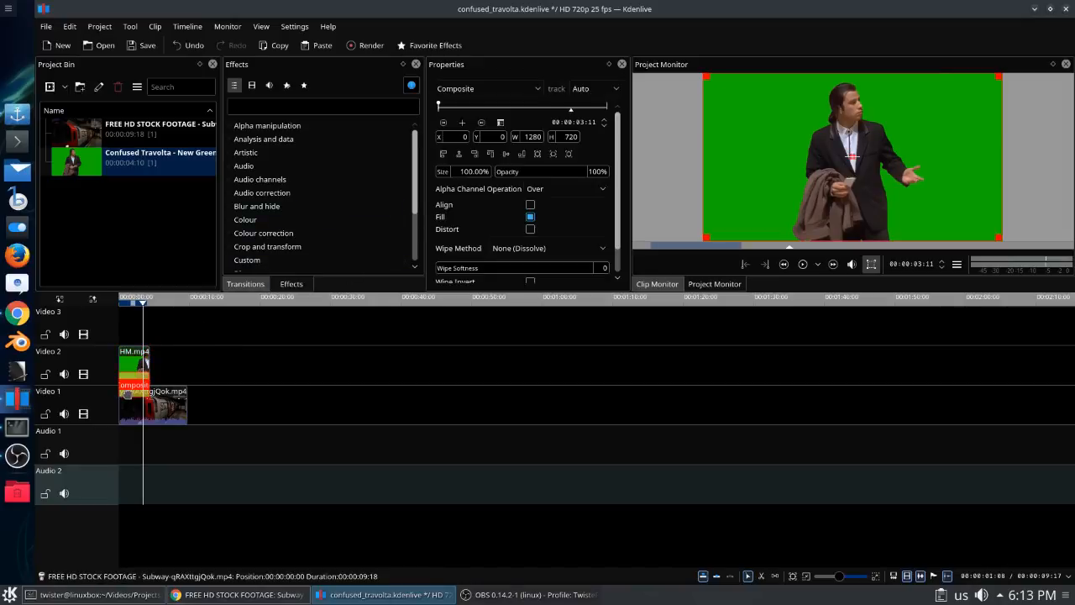
pyautogui.click(583, 94)
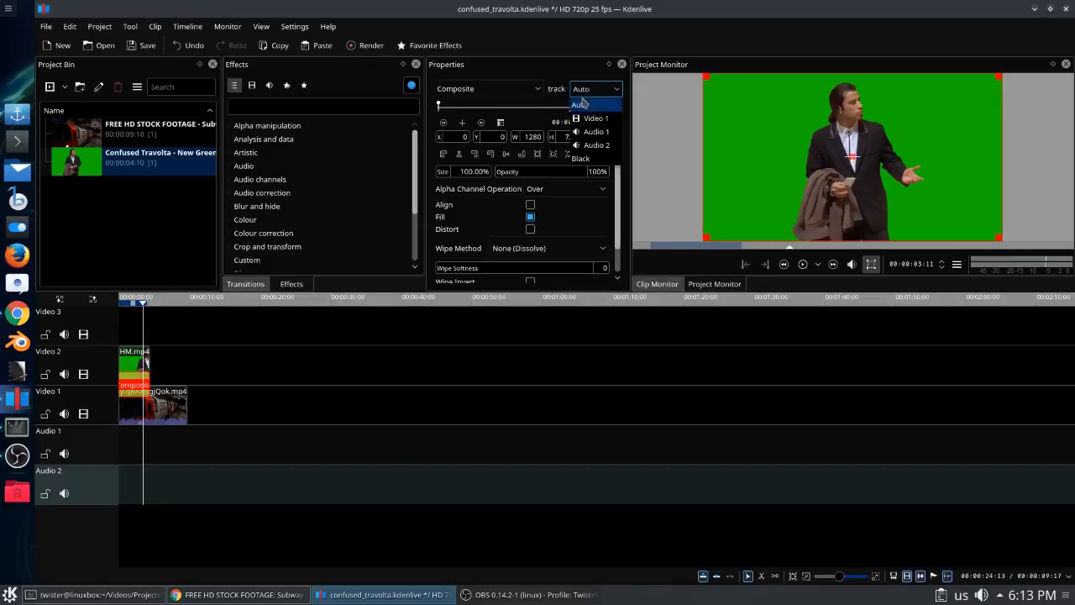
pyautogui.click(591, 115)
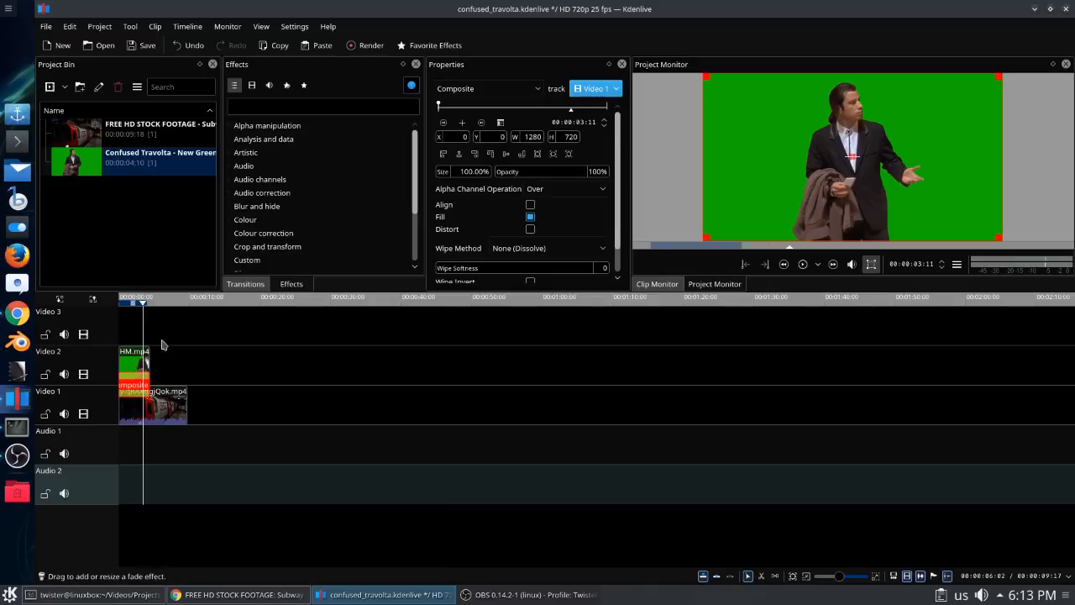
# - Add the Chroma Key effect to the Travolta clip on Video 2, with the playhead positioned about two seconds into it
pyautogui.click(159, 404)
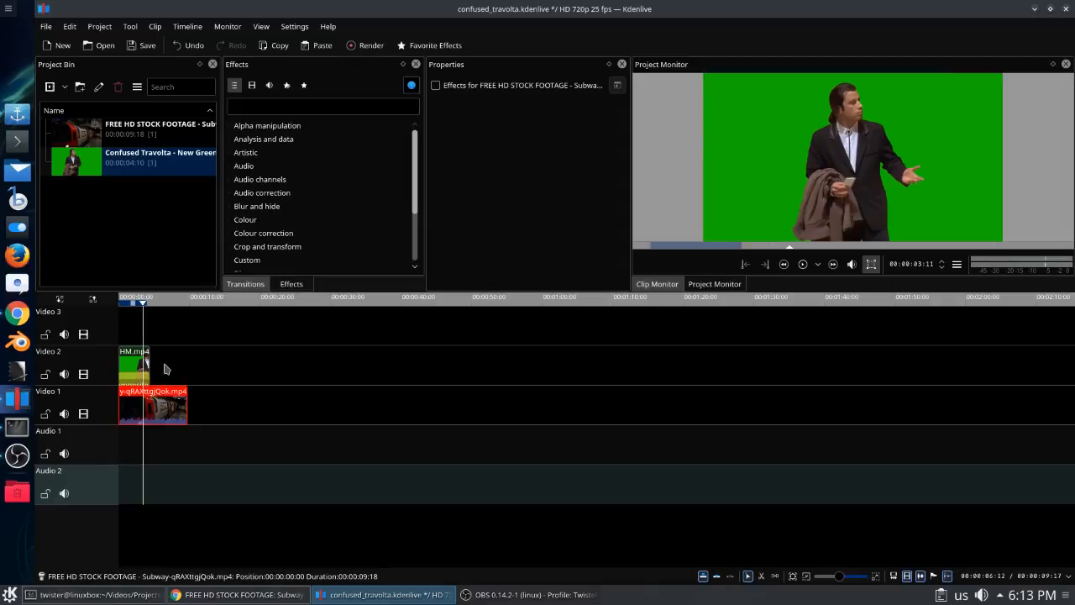
pyautogui.click(164, 365)
pyautogui.click(138, 365)
pyautogui.click(133, 302)
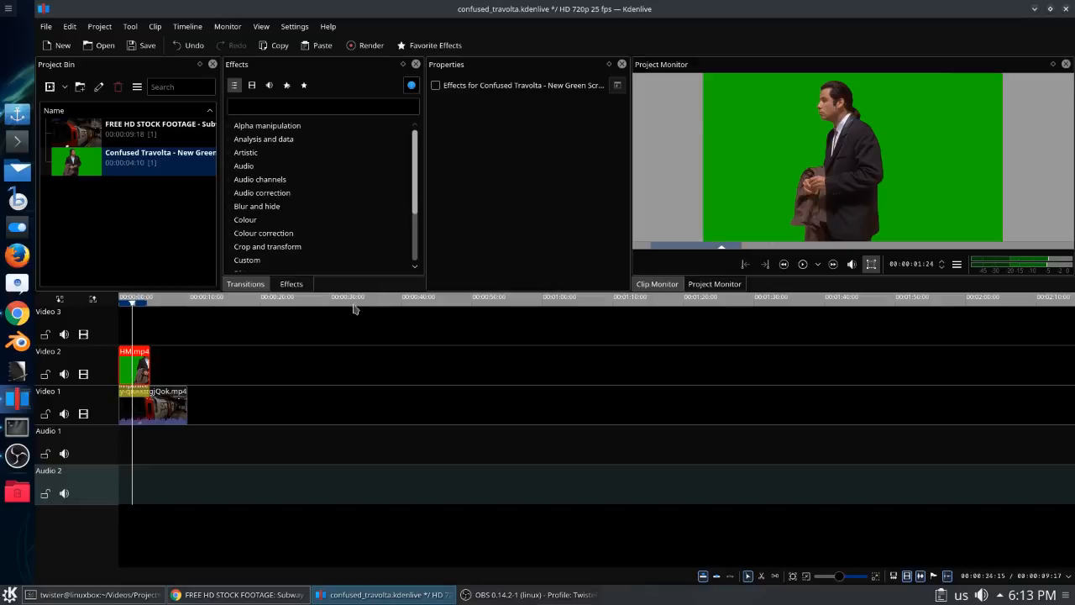
pyautogui.rightClick(144, 362)
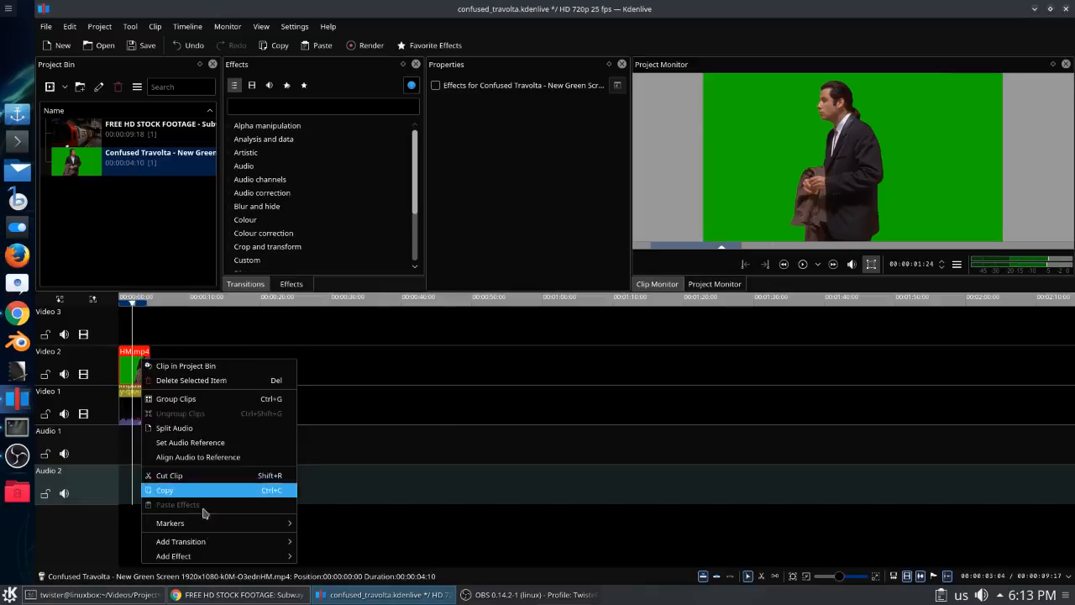
pyautogui.moveTo(205, 555)
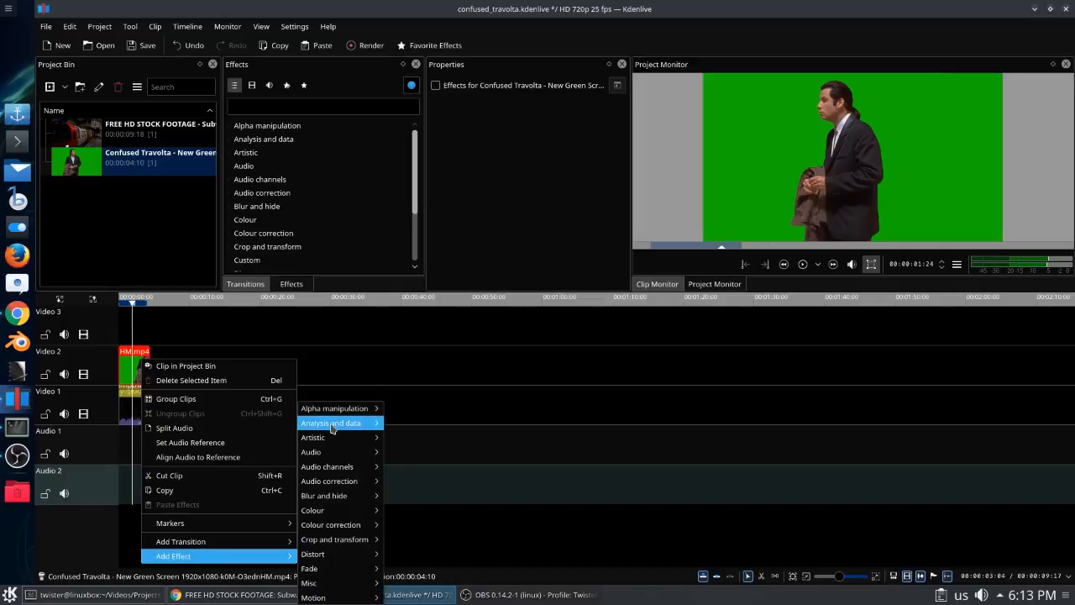
pyautogui.moveTo(334, 410)
pyautogui.click(419, 408)
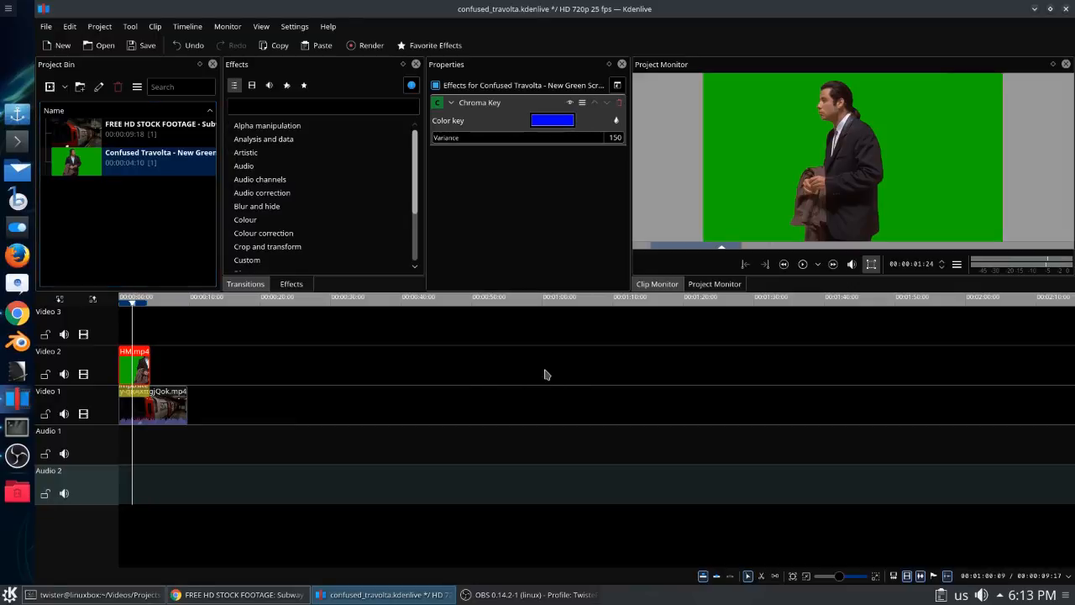
# - Choose the Zion (Reversed) theme for the interface and save the project
pyautogui.click(295, 30)
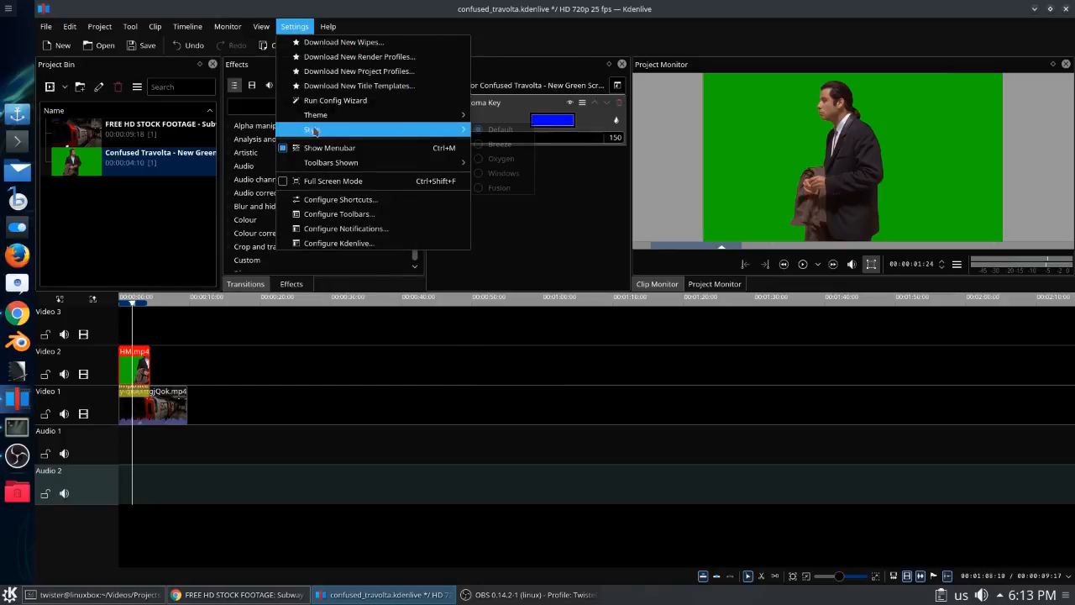
pyautogui.moveTo(315, 119)
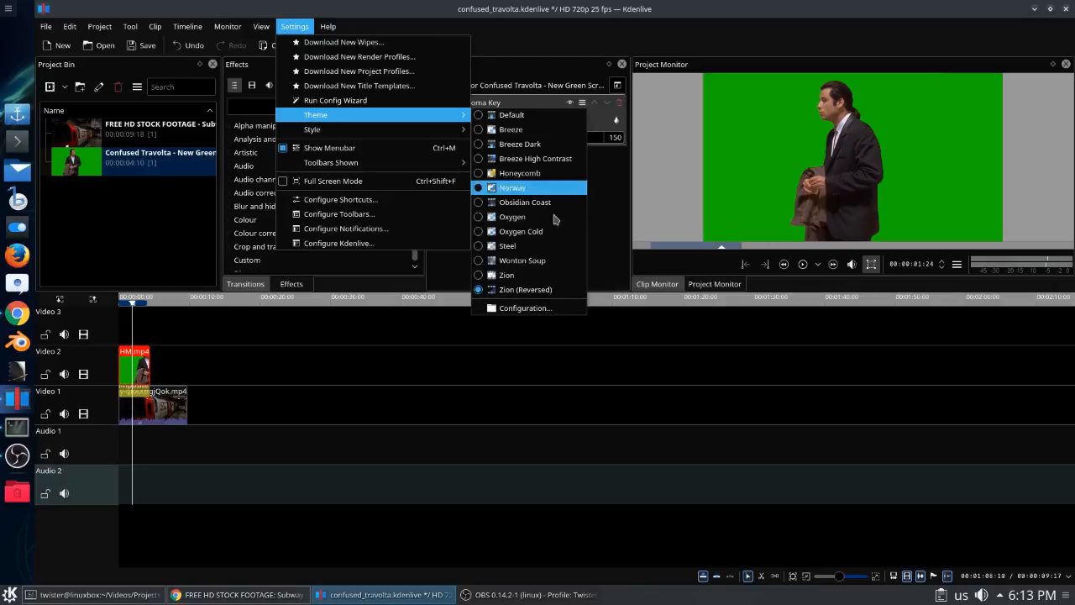
pyautogui.click(525, 291)
pyautogui.click(143, 45)
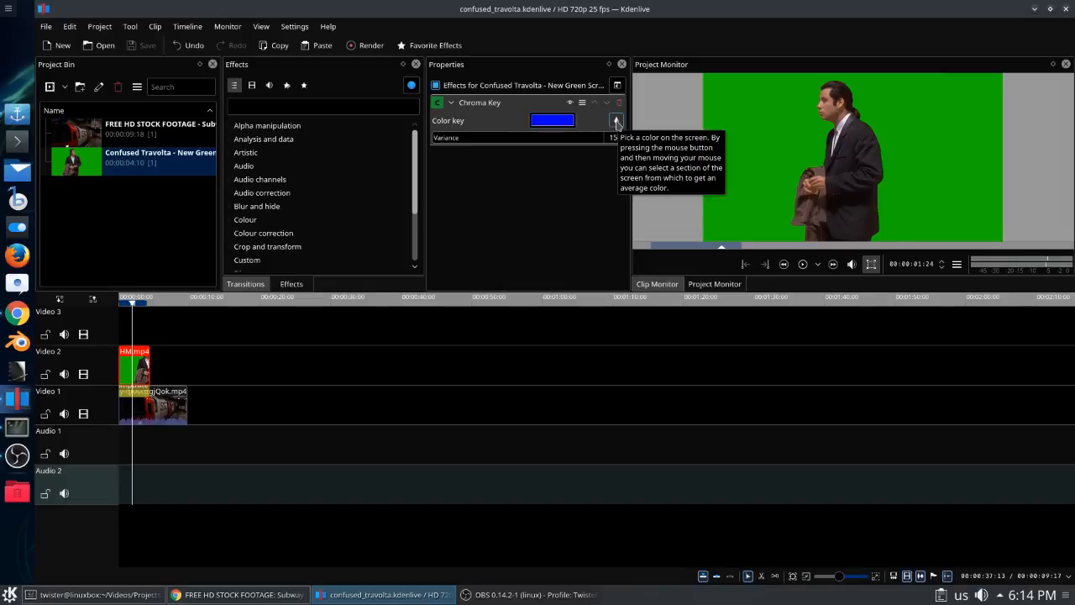
# - Sample the green background in the project monitor as the Chroma Key colour and play the composited clips
pyautogui.click(616, 121)
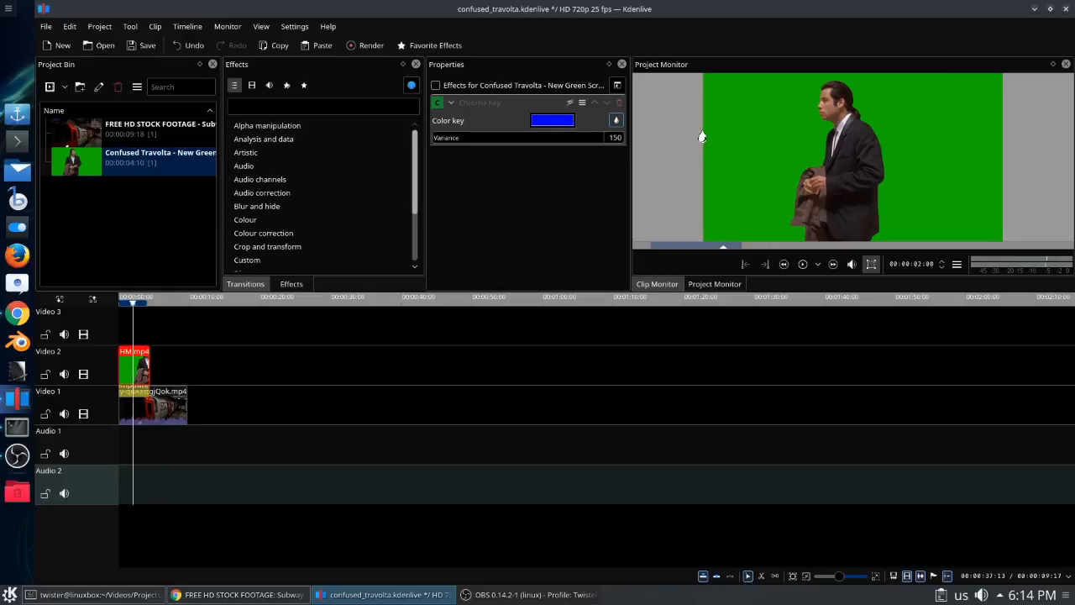
pyautogui.click(758, 121)
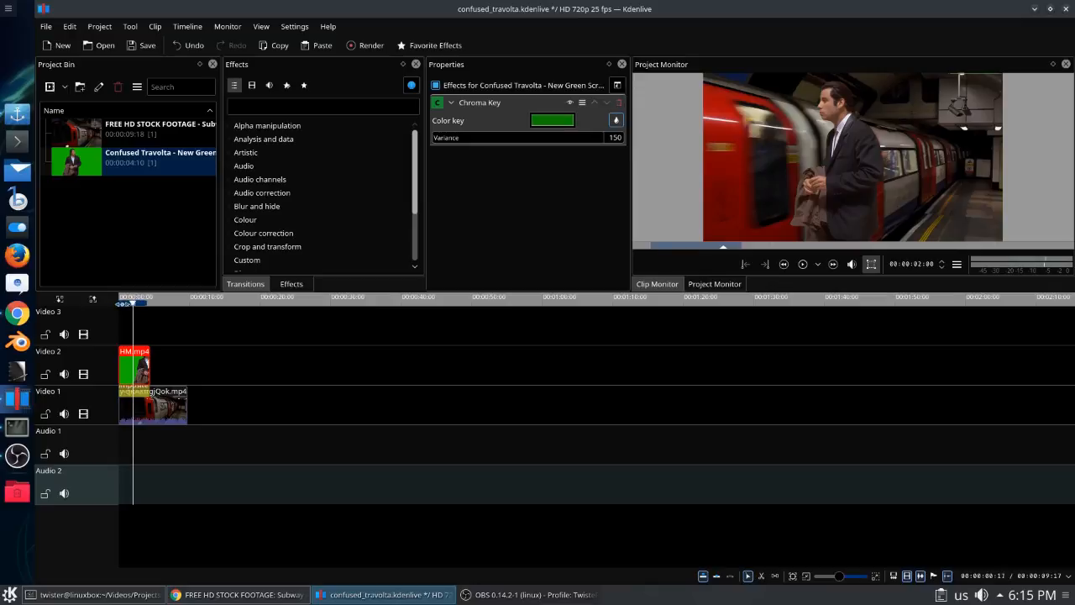
pyautogui.press('space')
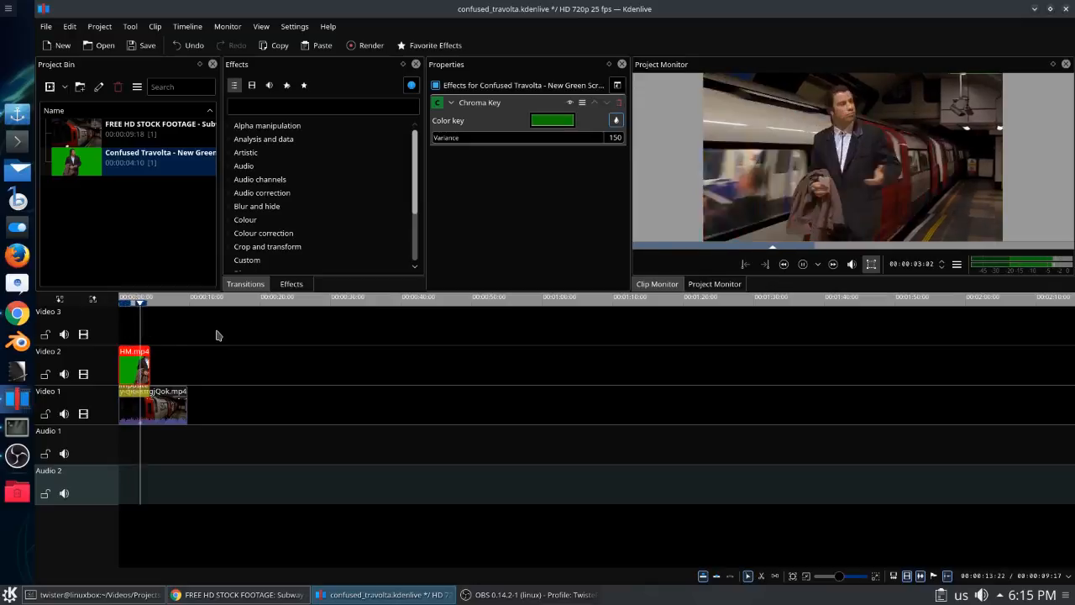
pyautogui.press('space')
pyautogui.press('Left')
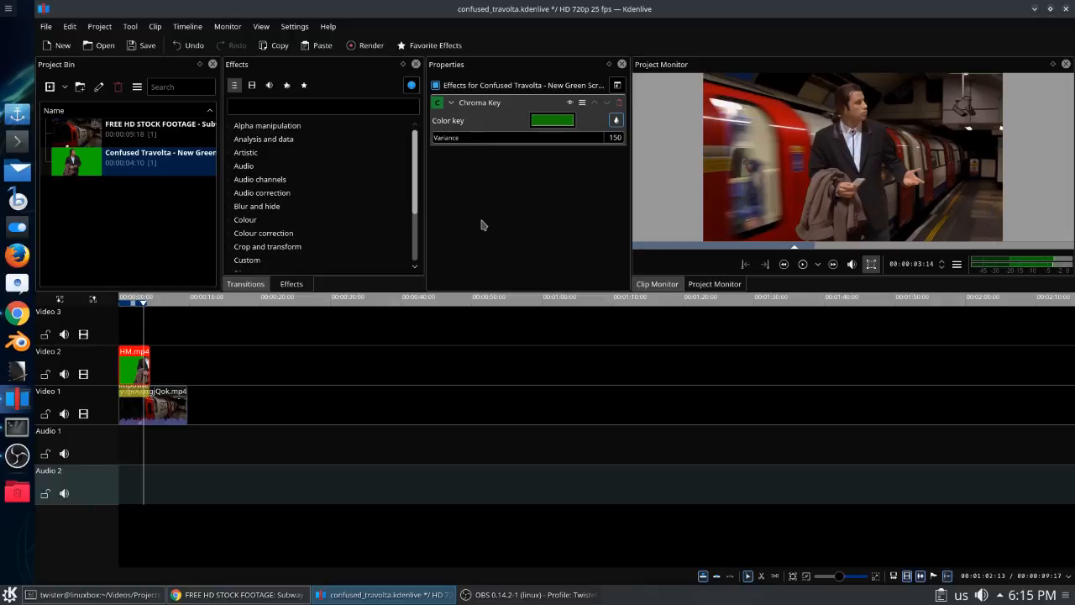
# - Try a Chroma Key variance of 200 on the Travolta clip, then return it to 150
pyautogui.click(626, 138)
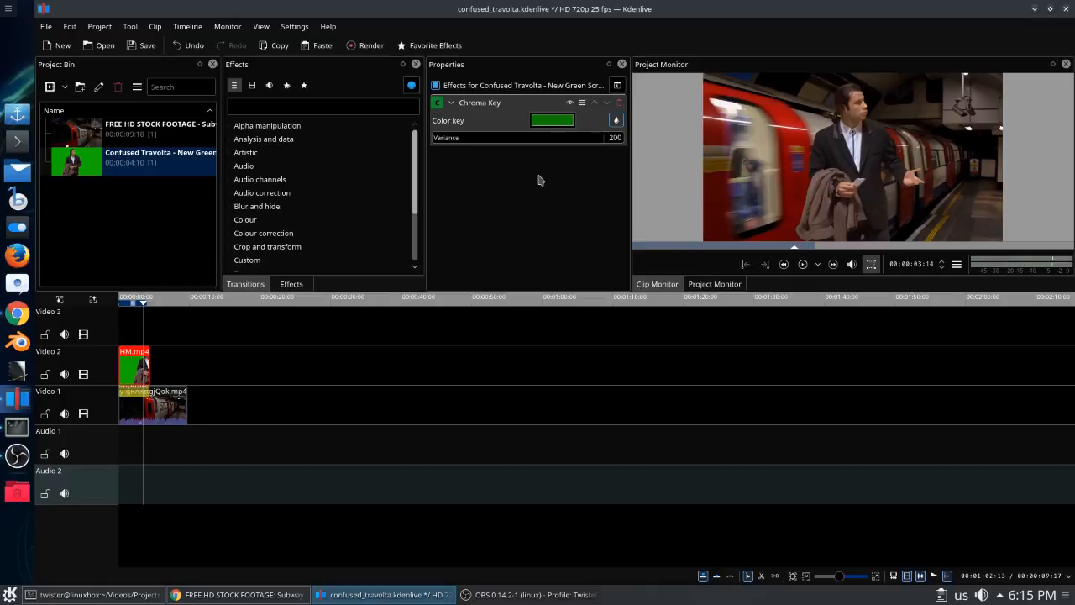
pyautogui.click(614, 138)
pyautogui.press('BackSpace')
pyautogui.write('50')
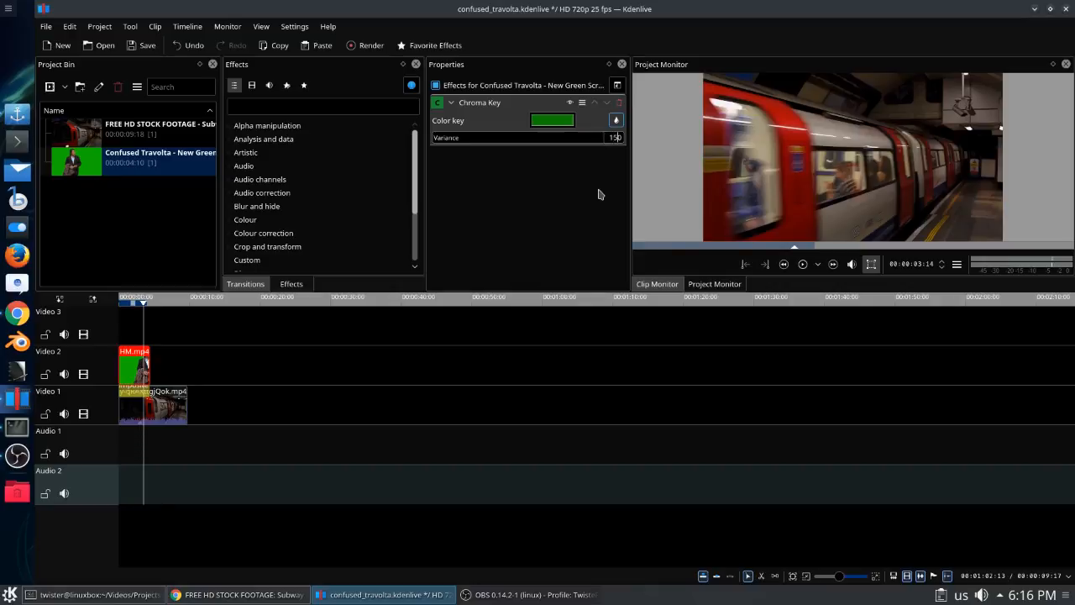
pyautogui.press('Return')
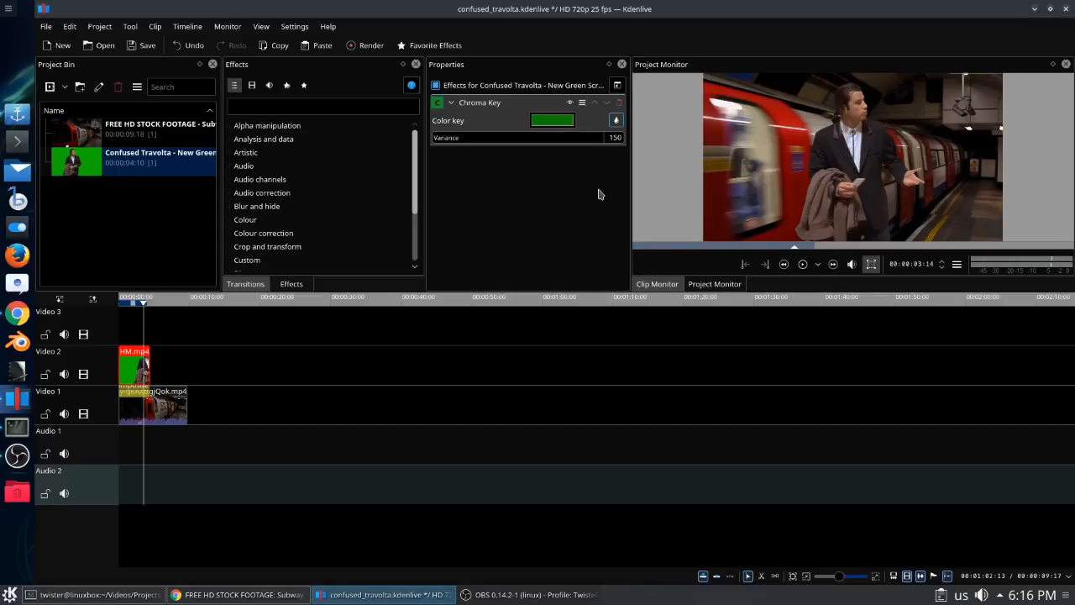
# - Set the Chroma Key variance to 180, play the timeline, and return the playhead to about one second
pyautogui.click(617, 137)
pyautogui.press('space')
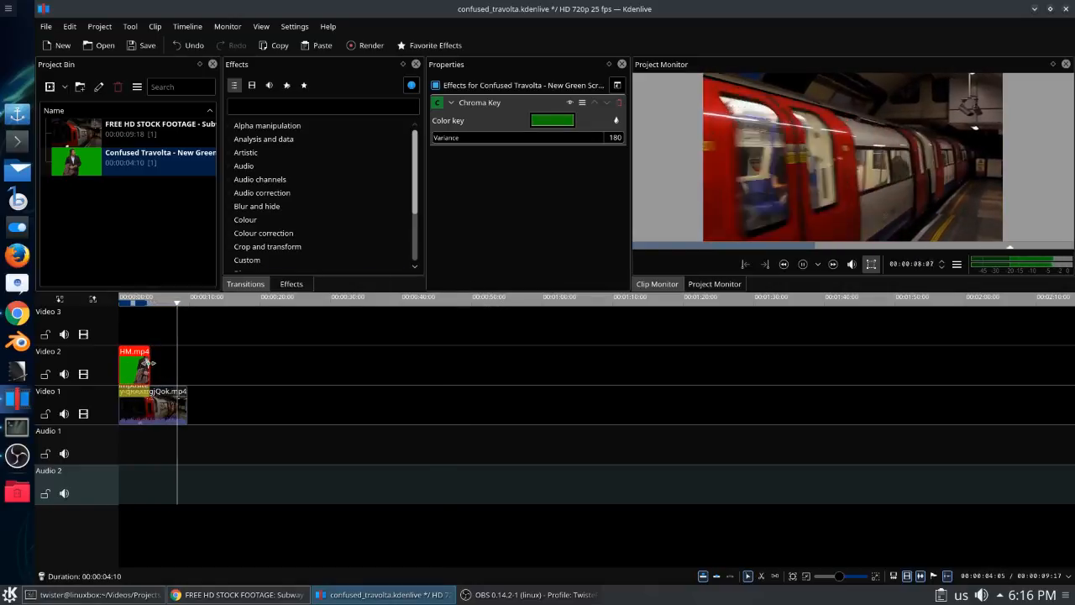
pyautogui.press('space')
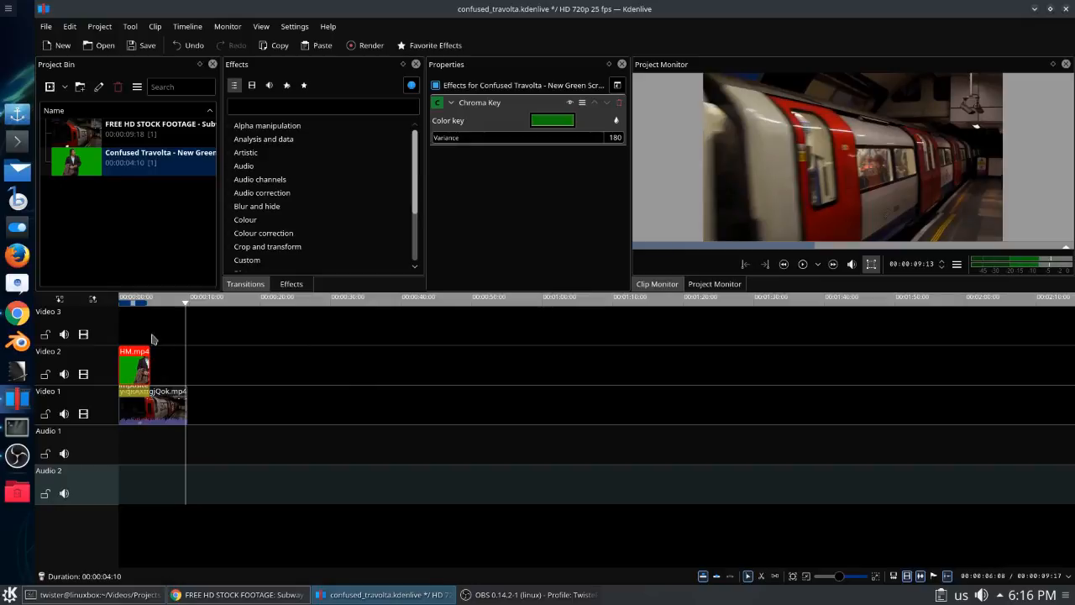
pyautogui.click(128, 310)
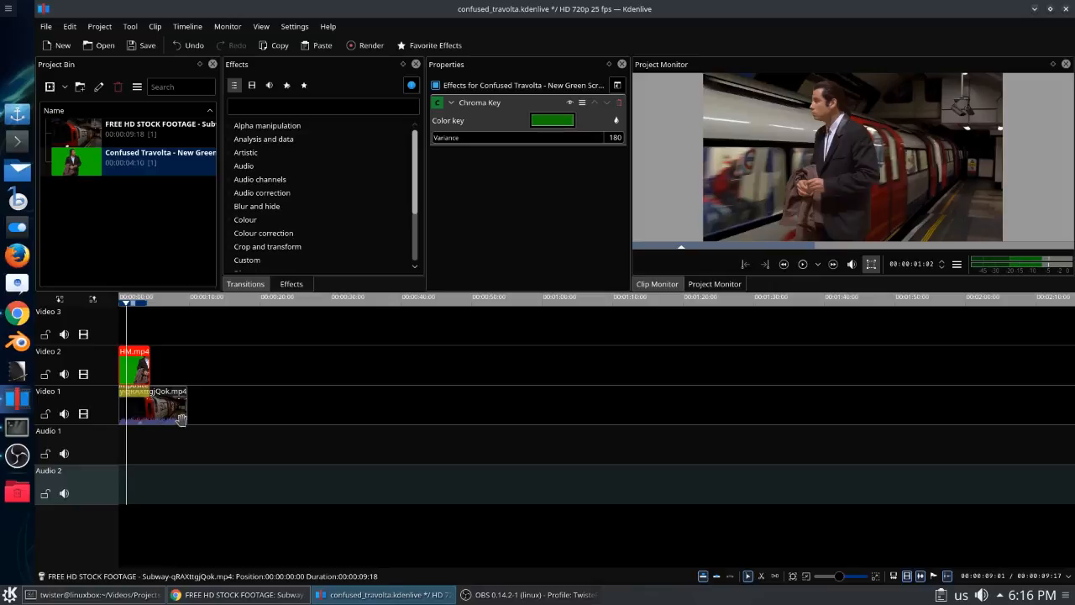
# - Split the subway clip on Video 1 near the end of the Travolta clip and delete the remainder after the cut
pyautogui.click(762, 577)
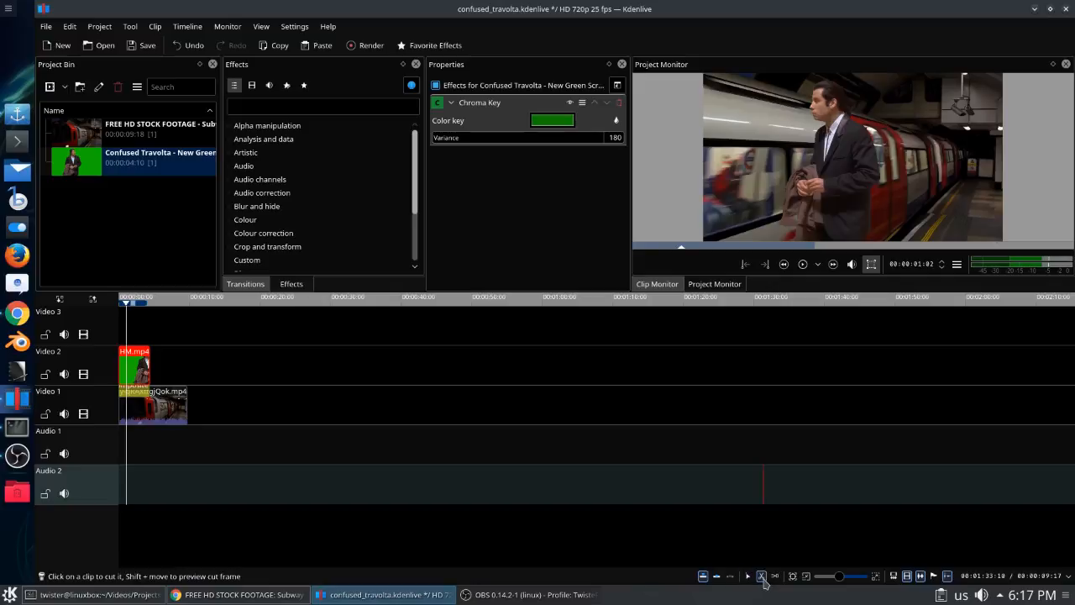
pyautogui.click(148, 415)
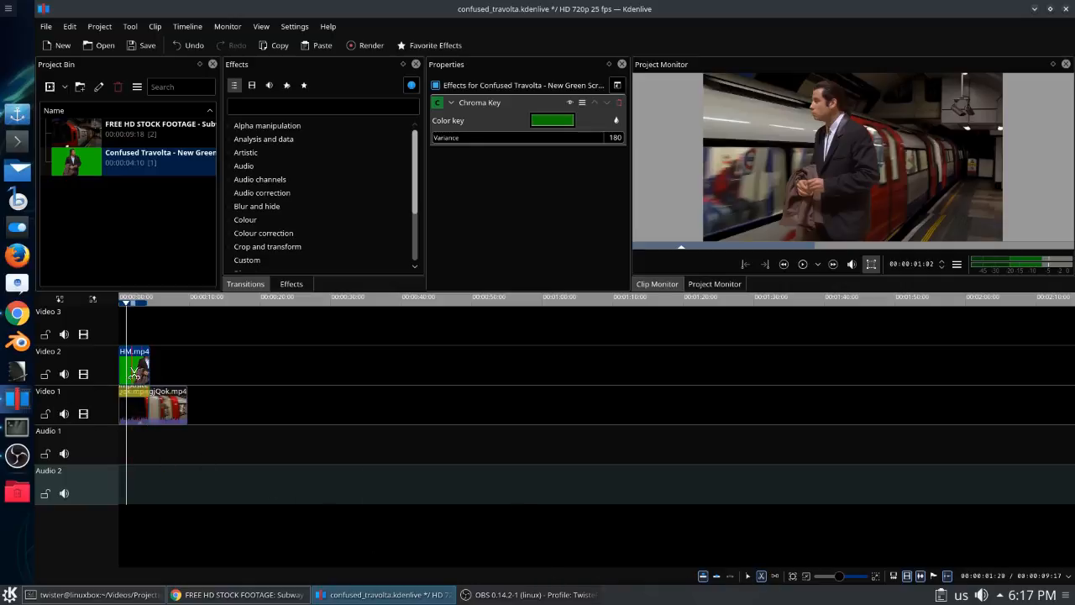
pyautogui.click(747, 577)
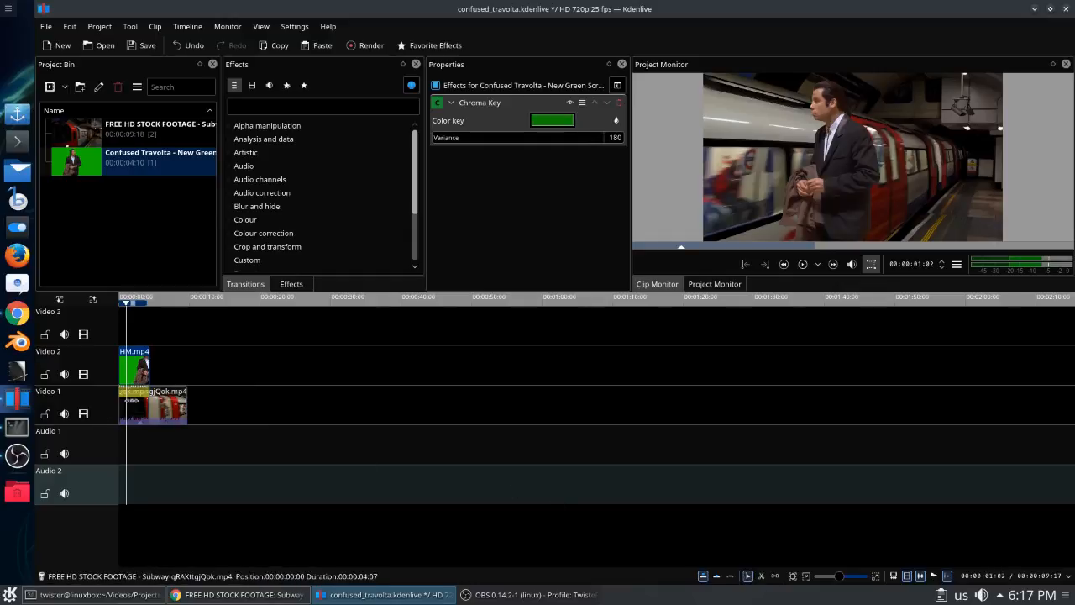
pyautogui.click(161, 411)
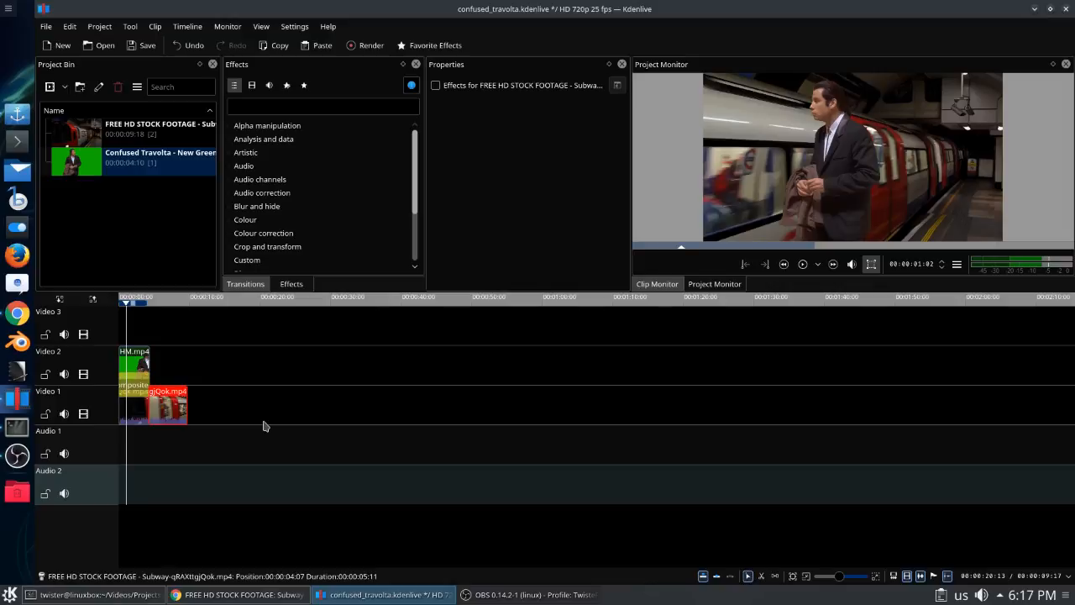
pyautogui.press('Delete')
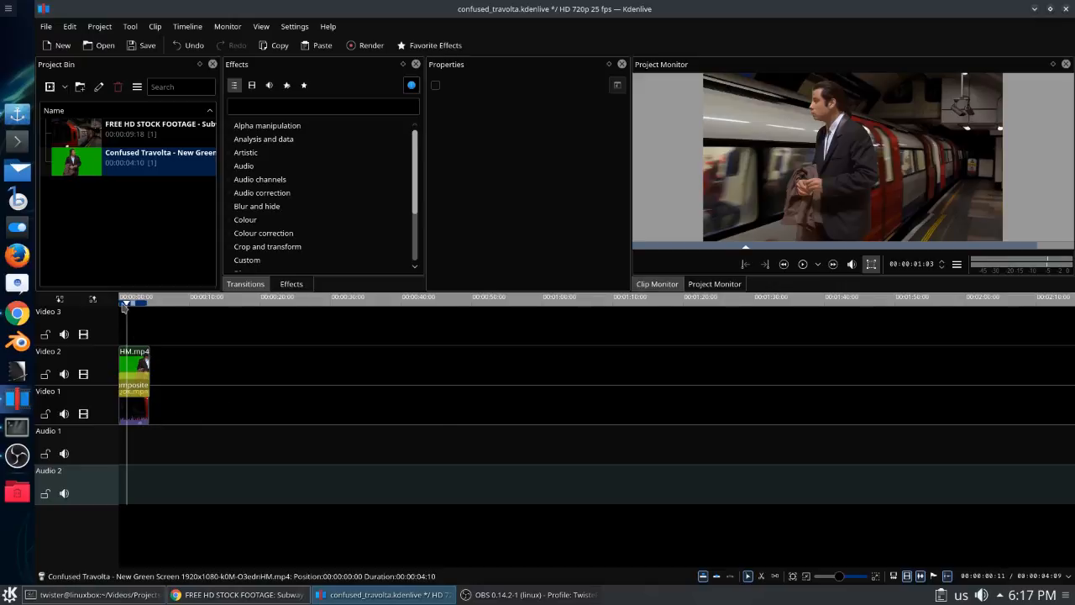
# - Play the trimmed composite from the start and return the playhead to about one second
pyautogui.moveTo(126, 306); pyautogui.dragTo(118, 308)
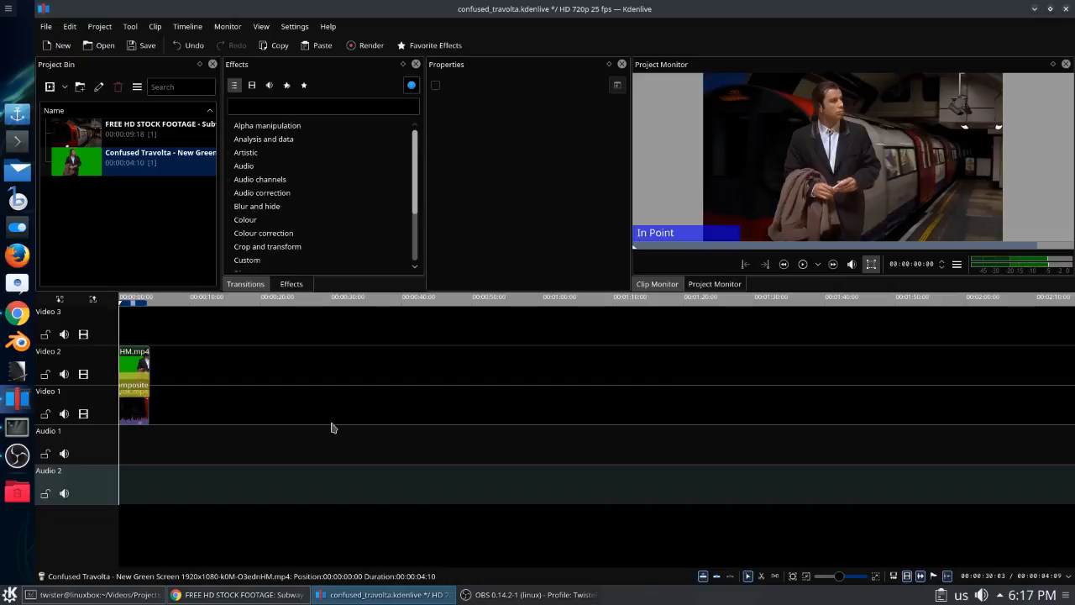
pyautogui.press('space')
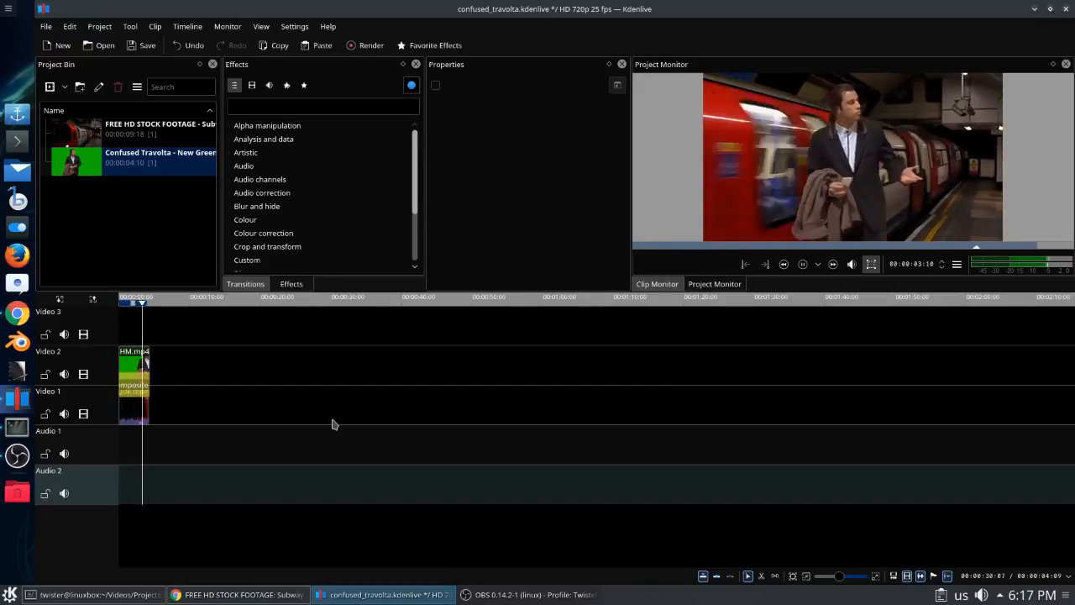
pyautogui.click(128, 302)
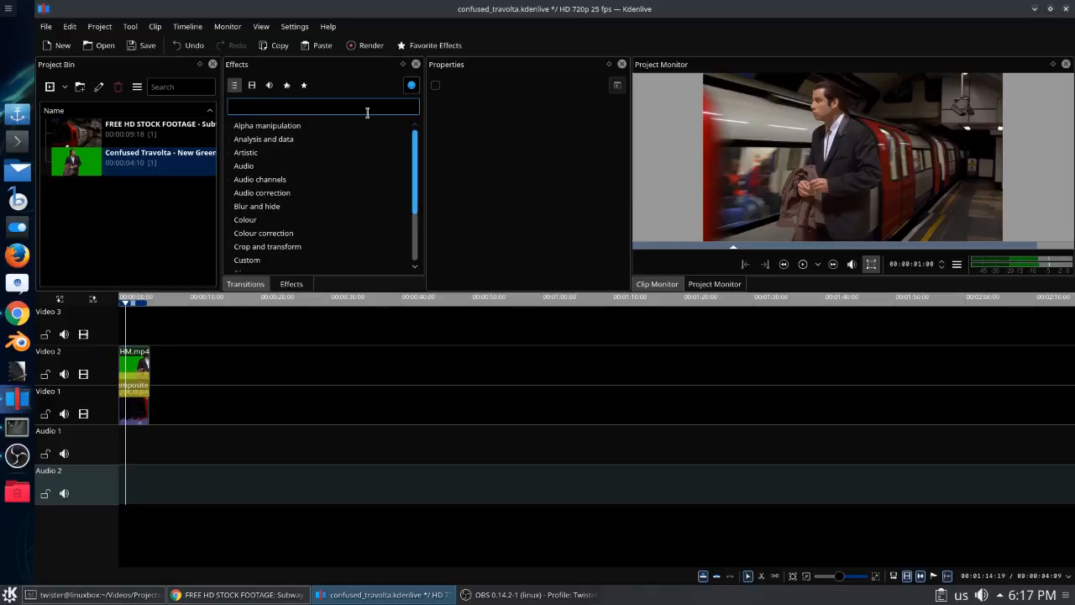
# - Add the Position and Zoom effect to the Travolta clip and move the figure to about X 410, Y 2
pyautogui.write('posi')
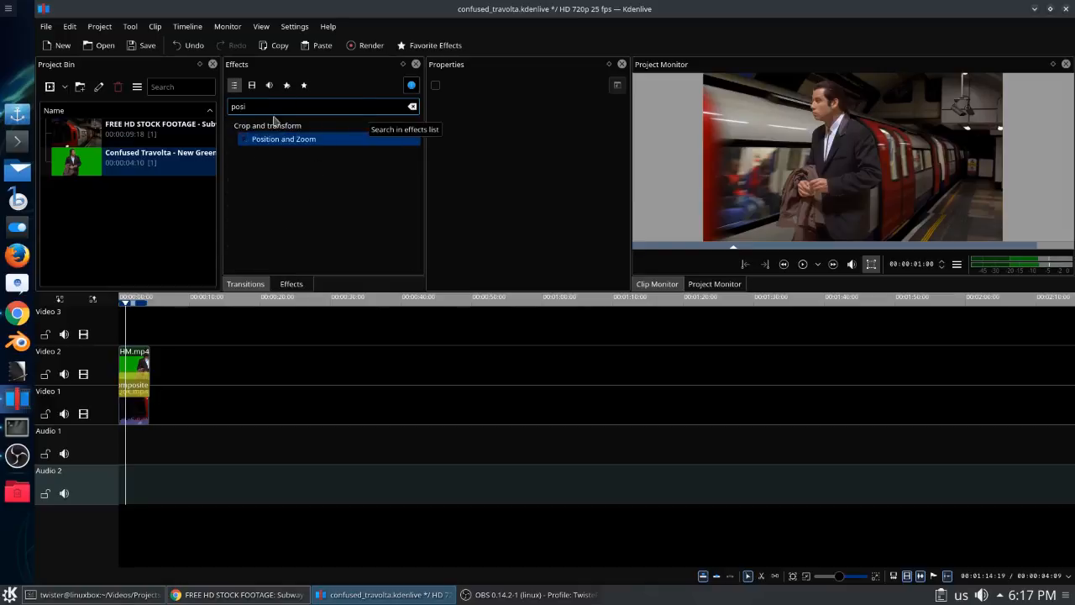
pyautogui.moveTo(263, 145); pyautogui.dragTo(135, 363)
pyautogui.moveTo(137, 368); pyautogui.dragTo(139, 366)
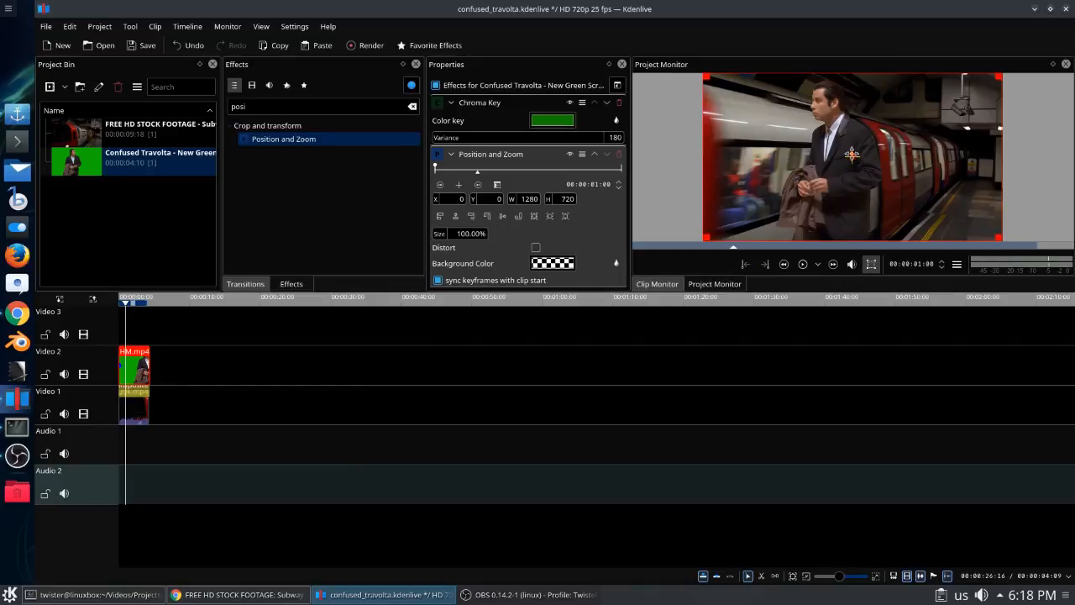
pyautogui.moveTo(852, 154); pyautogui.dragTo(948, 155)
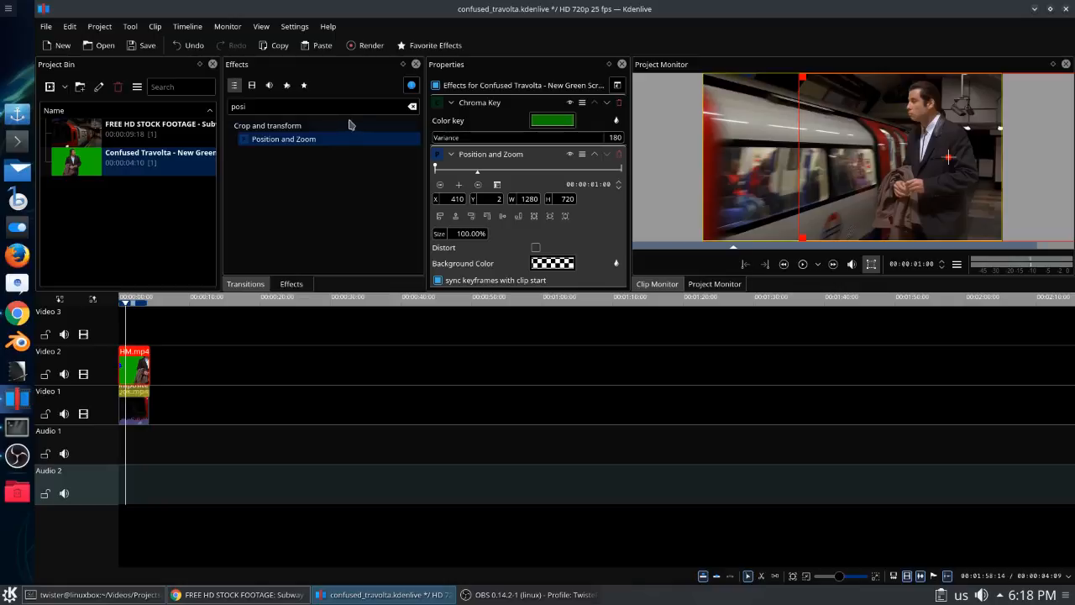
# - Add the Lift/gamma/gain colour correction effect to the Travolta clip
pyautogui.doubleClick(241, 106)
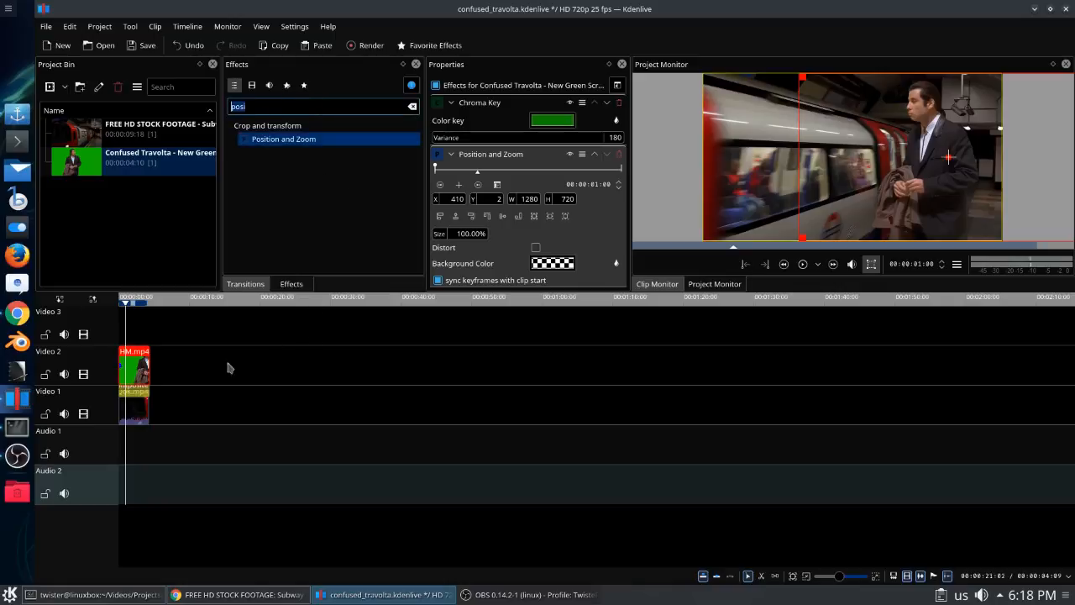
pyautogui.rightClick(144, 378)
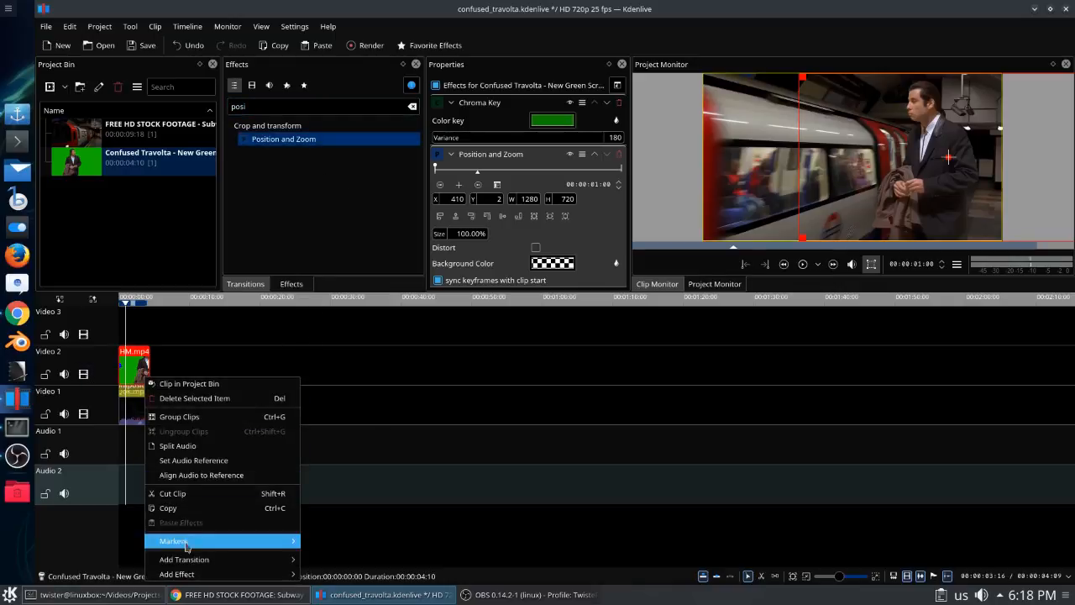
pyautogui.moveTo(193, 578)
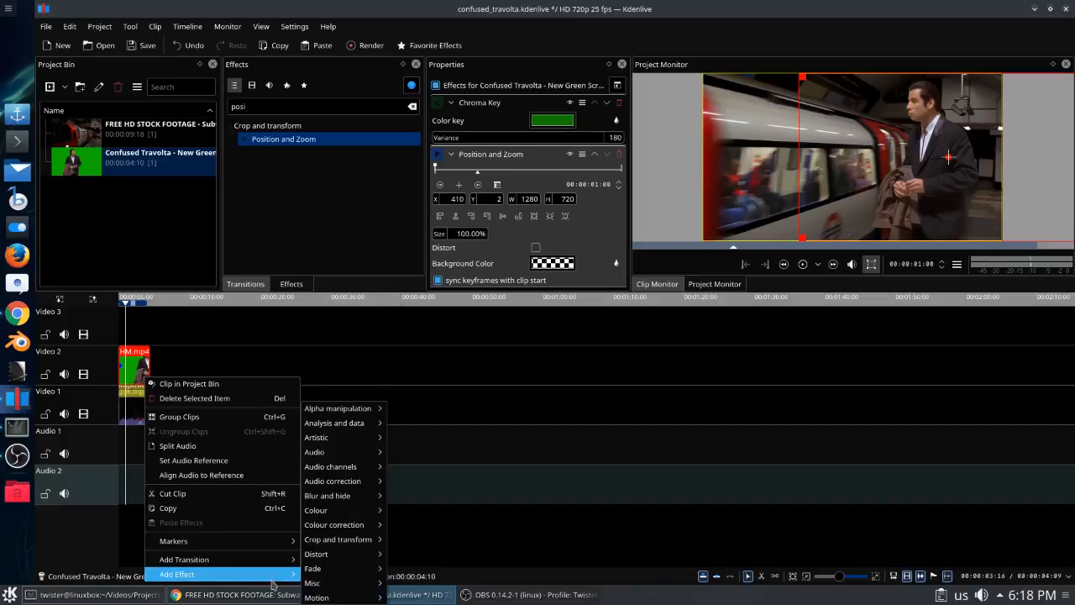
pyautogui.moveTo(335, 527)
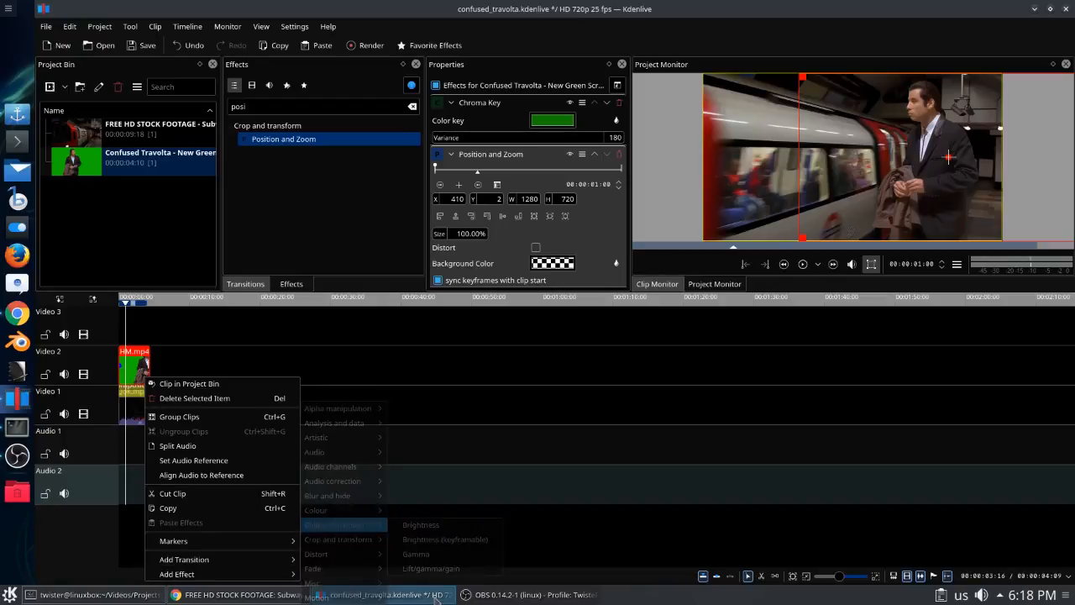
pyautogui.moveTo(252, 574)
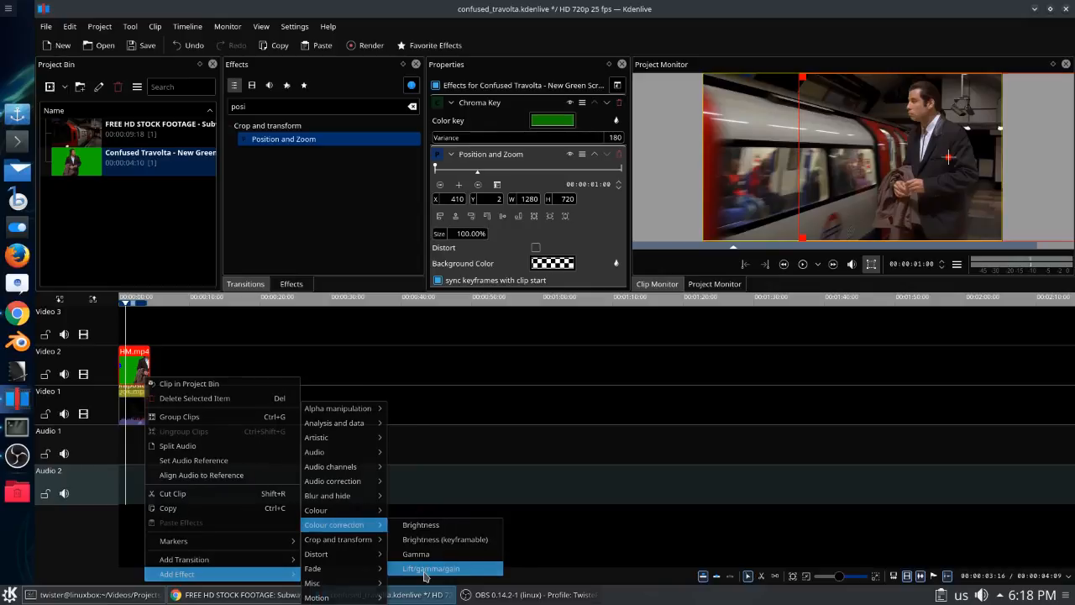
pyautogui.click(426, 571)
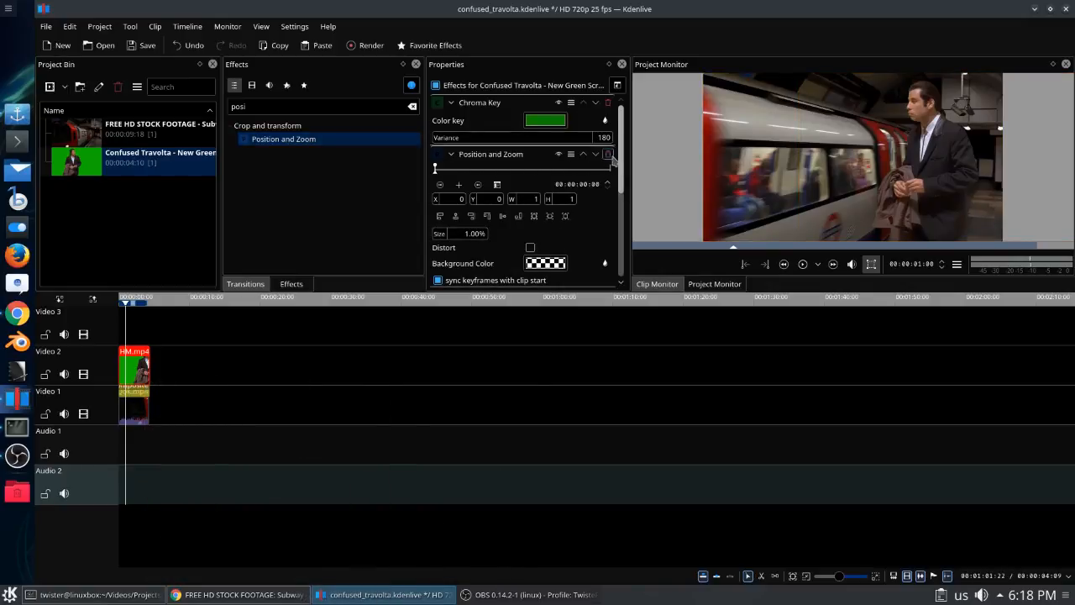
# - Set the Travolta clip's Lift to 0.22,0.22,0.22 and Gamma to 0.55,0.56,0.57 in the Lift/gamma/gain effect
pyautogui.moveTo(623, 156)
pyautogui.mouseDown()
pyautogui.moveTo(625, 235)
pyautogui.moveTo(620, 142)
pyautogui.mouseUp()
pyautogui.moveTo(620, 136); pyautogui.dragTo(619, 236)
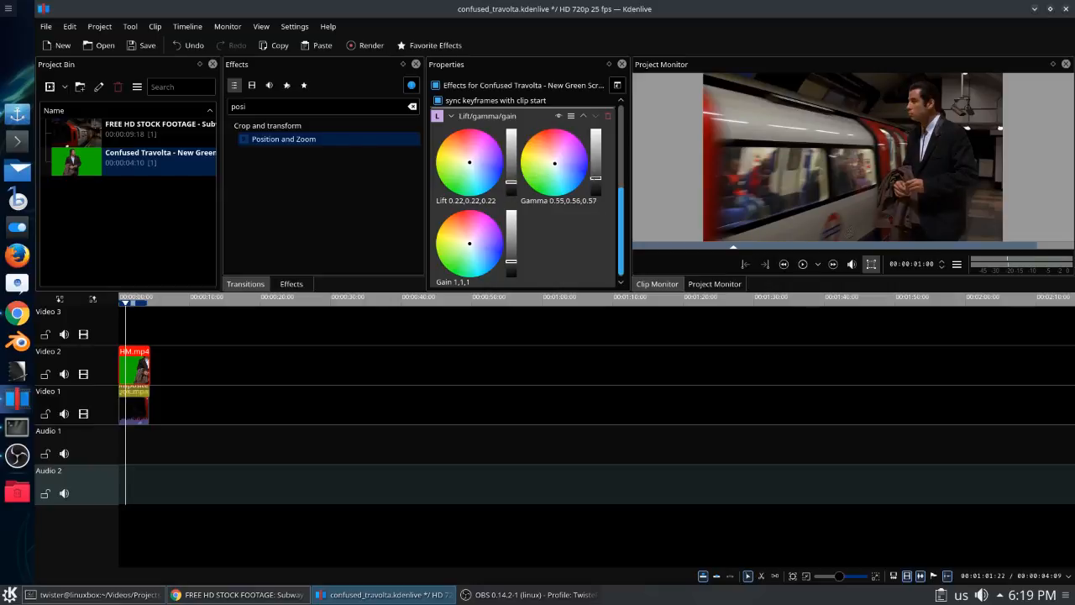
pyautogui.moveTo(596, 177); pyautogui.dragTo(596, 178)
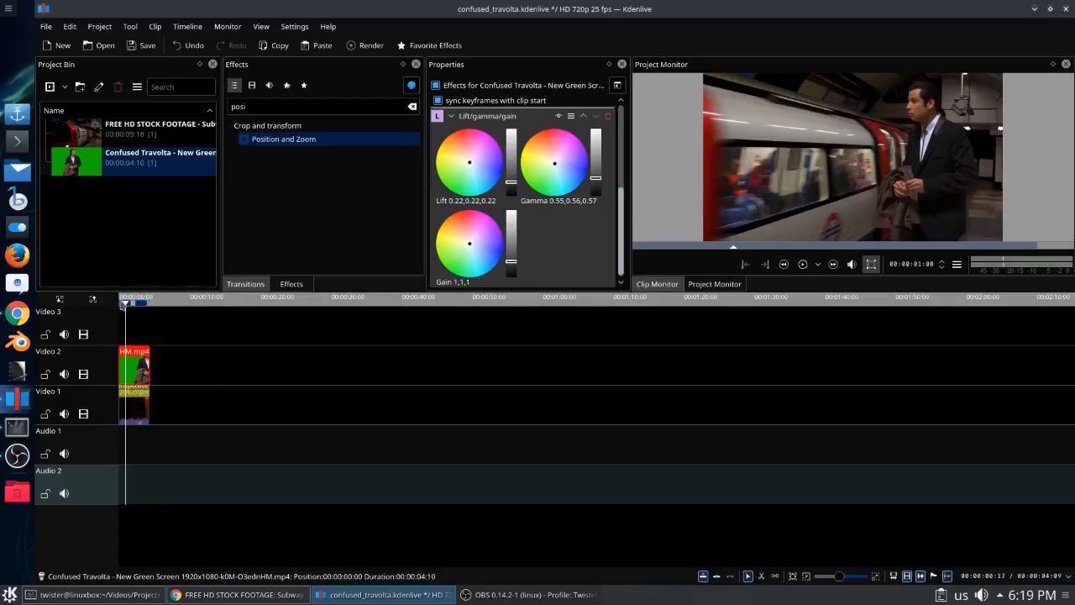
# - Play the colour-corrected composite from the start, return the playhead to just under one second, and save the project
pyautogui.press('Home')
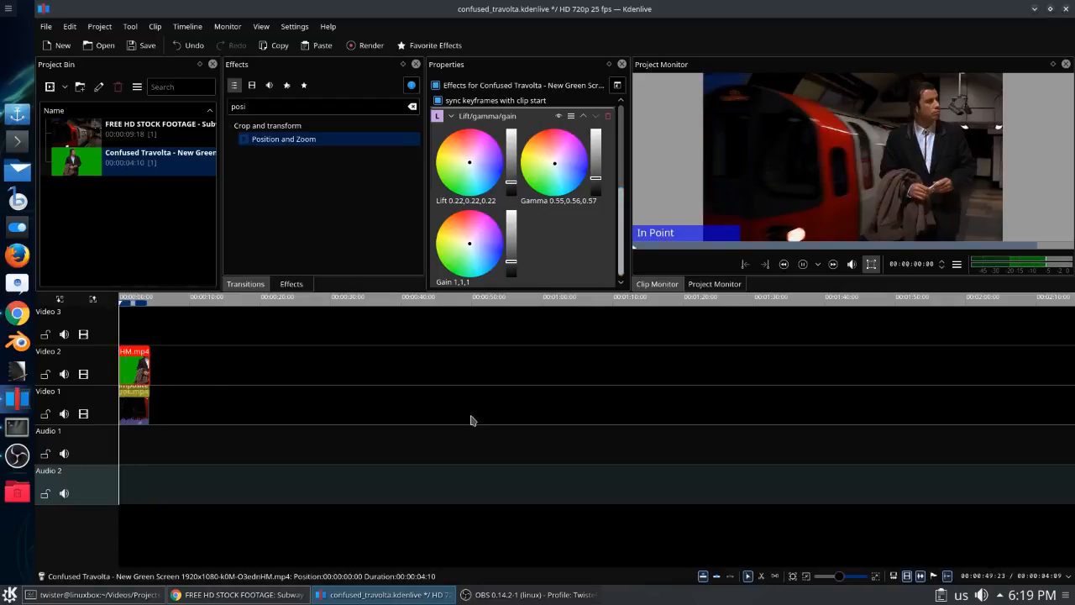
pyautogui.press('space')
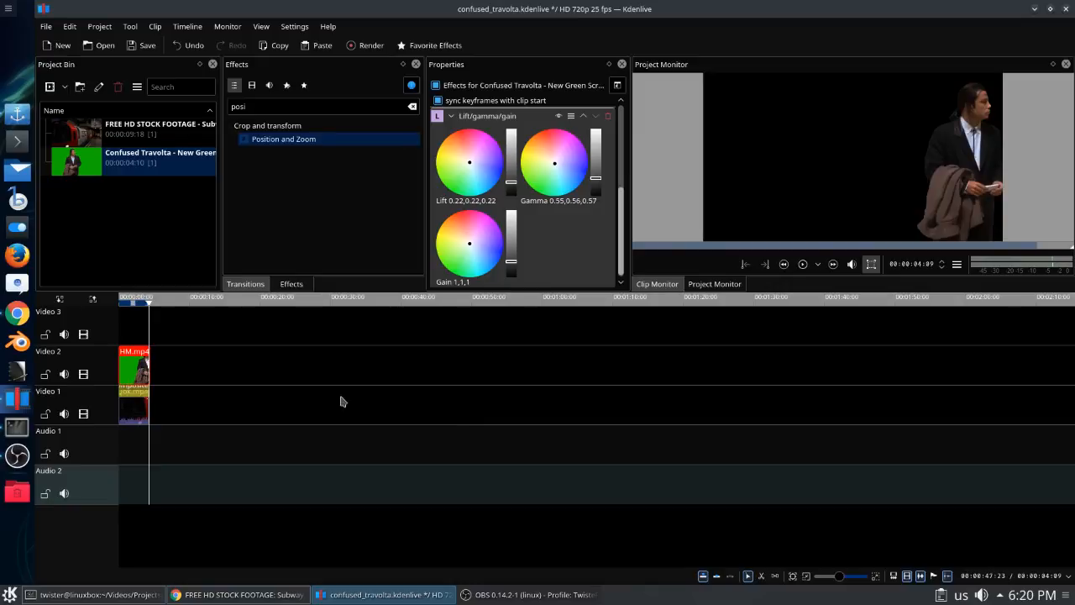
pyautogui.click(125, 308)
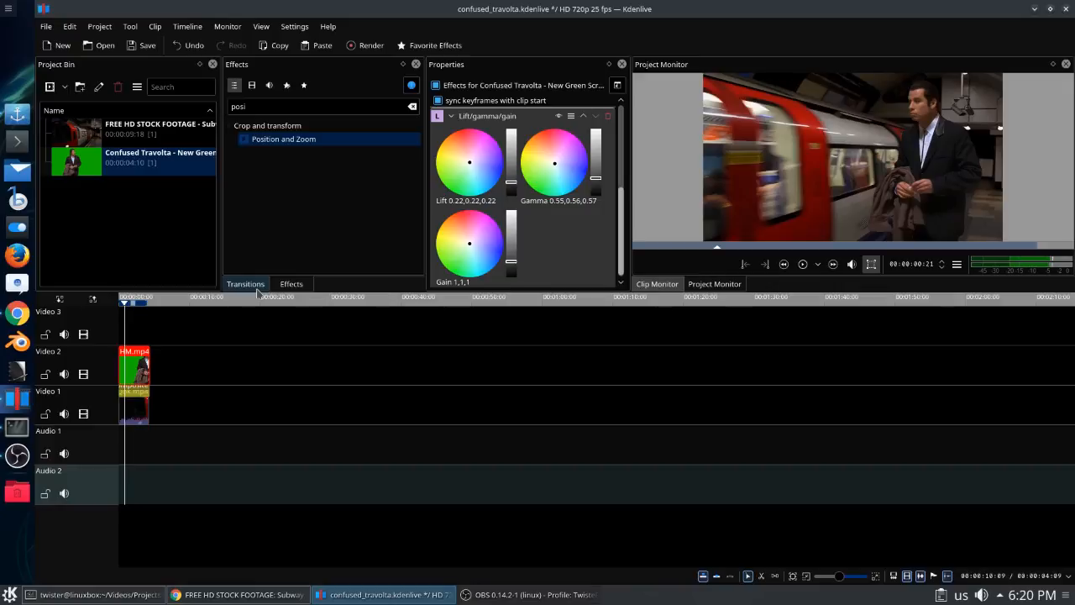
pyautogui.click(147, 49)
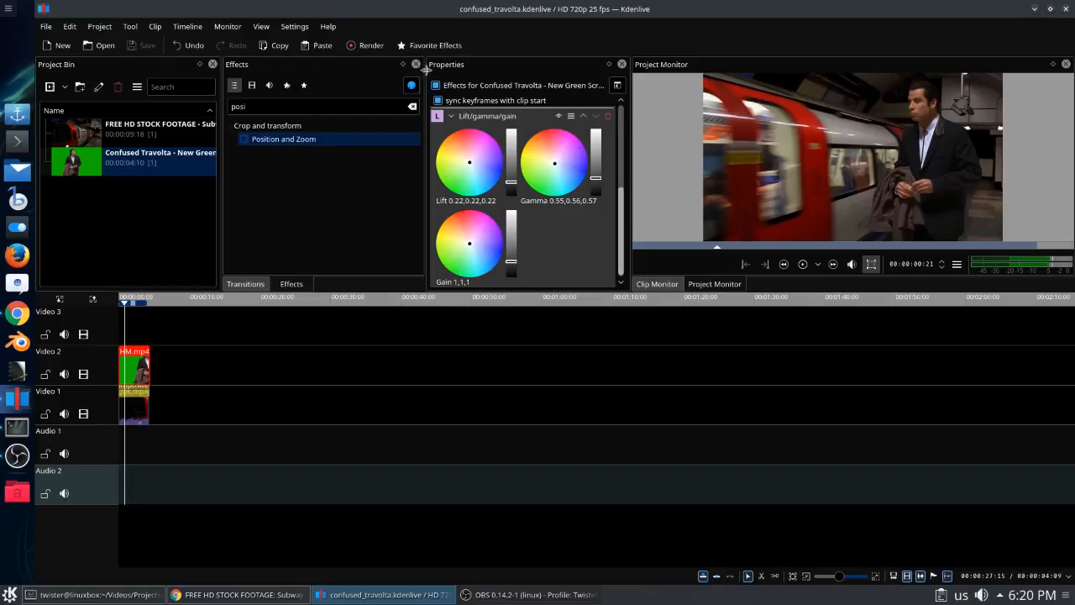
# - Render the full project as MP4 (H264/AAC) to weird_video.mp4 and close the rendering dialog
pyautogui.click(378, 50)
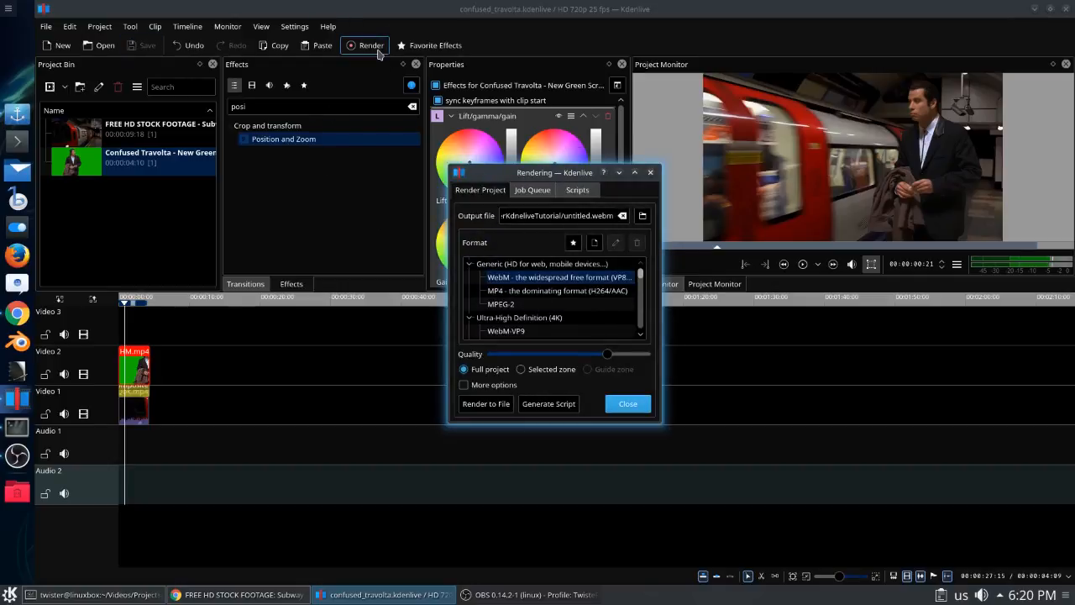
pyautogui.moveTo(580, 215); pyautogui.dragTo(484, 218)
pyautogui.click(555, 212)
pyautogui.moveTo(557, 215); pyautogui.dragTo(757, 223)
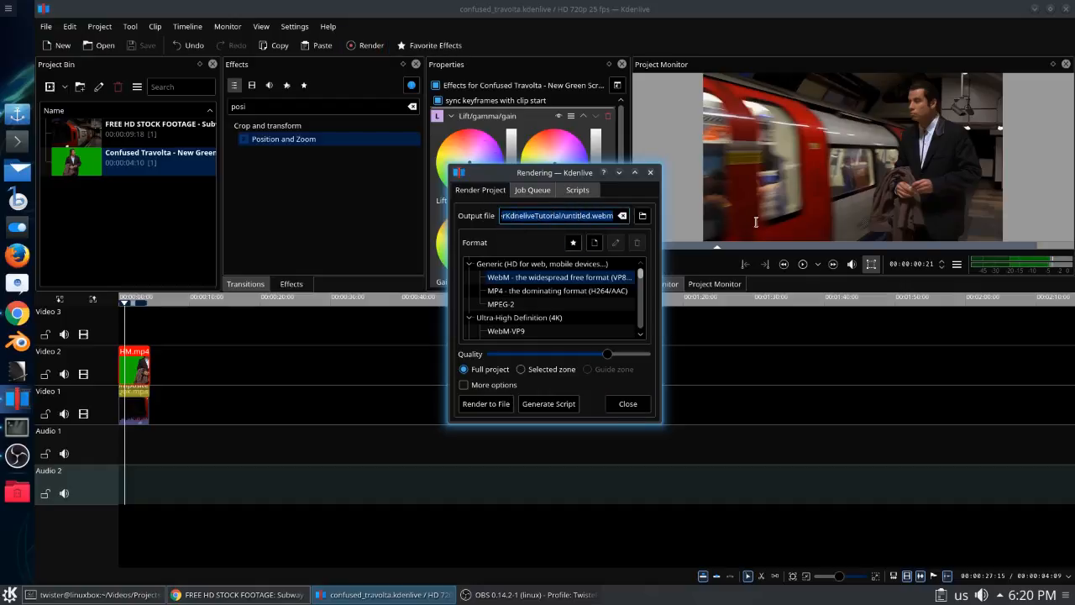
pyautogui.click(565, 214)
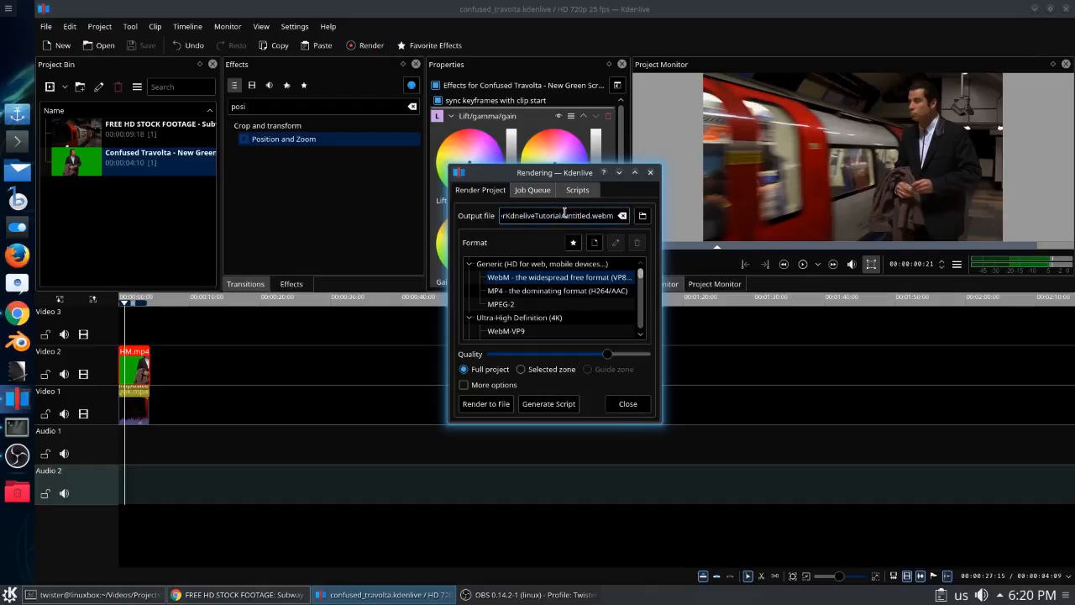
pyautogui.click(499, 293)
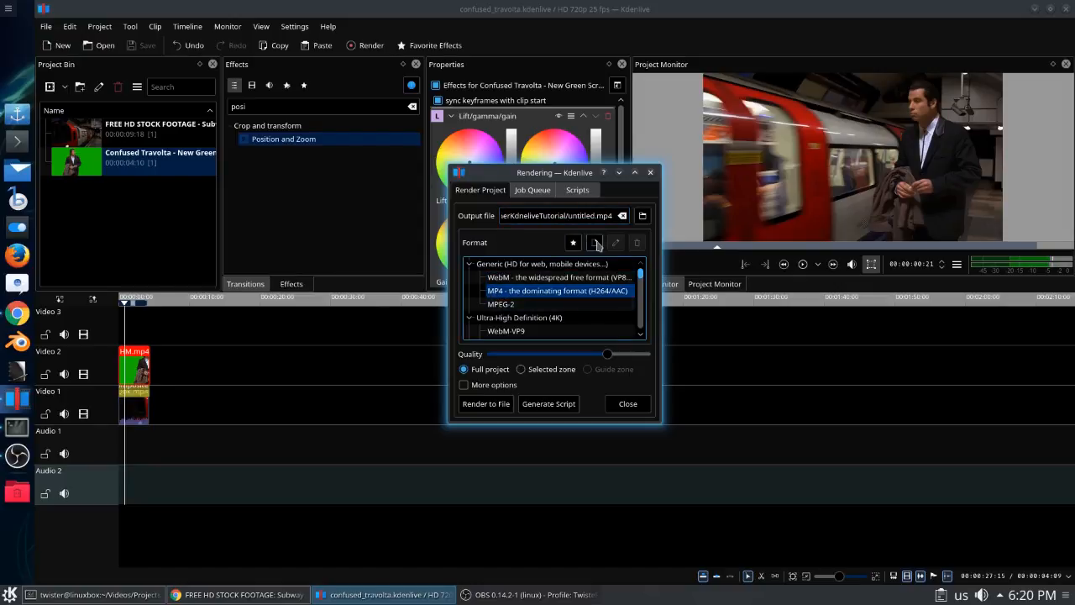
pyautogui.moveTo(567, 215); pyautogui.dragTo(596, 215)
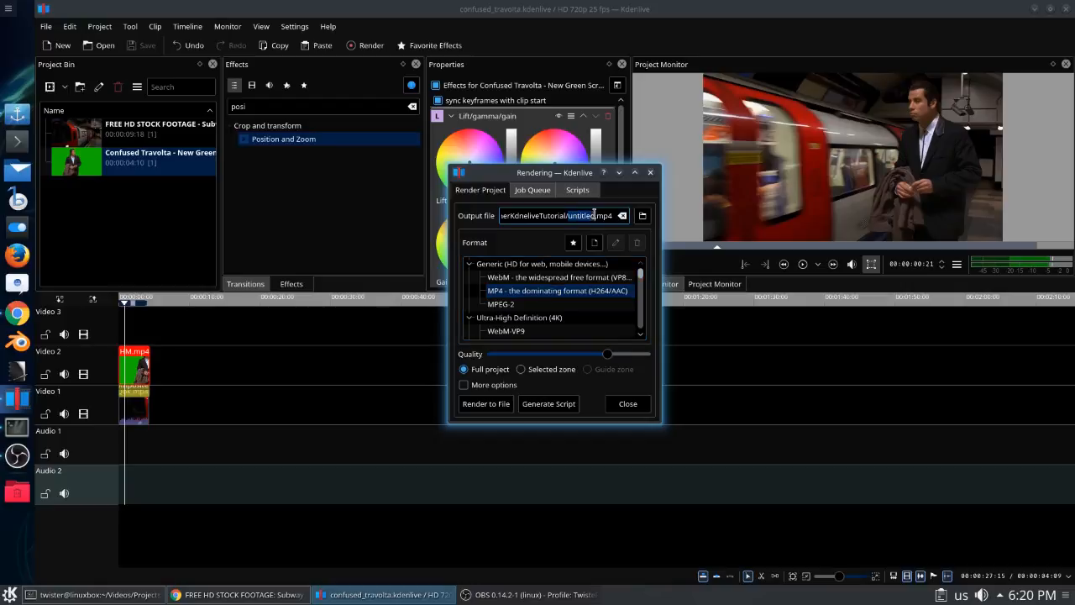
pyautogui.write('we')
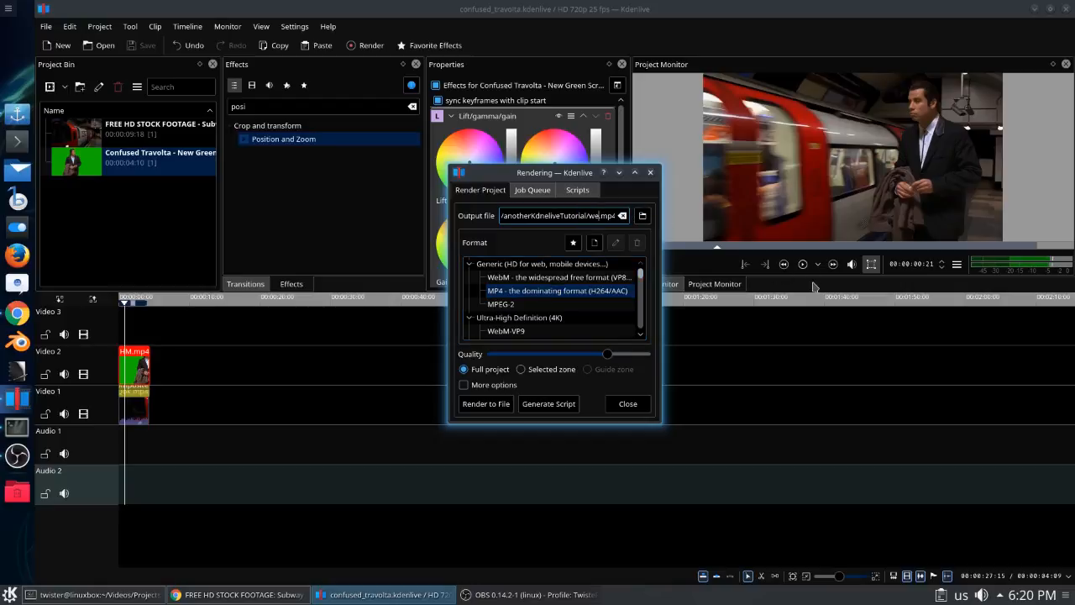
pyautogui.write('ird_video')
pyautogui.click(485, 404)
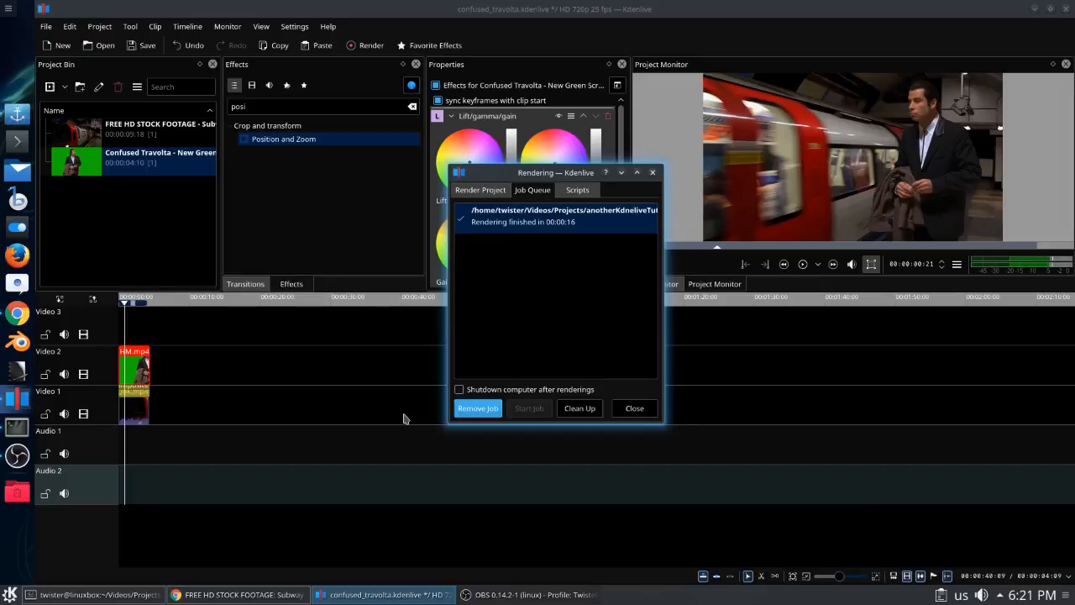
pyautogui.press('Escape')
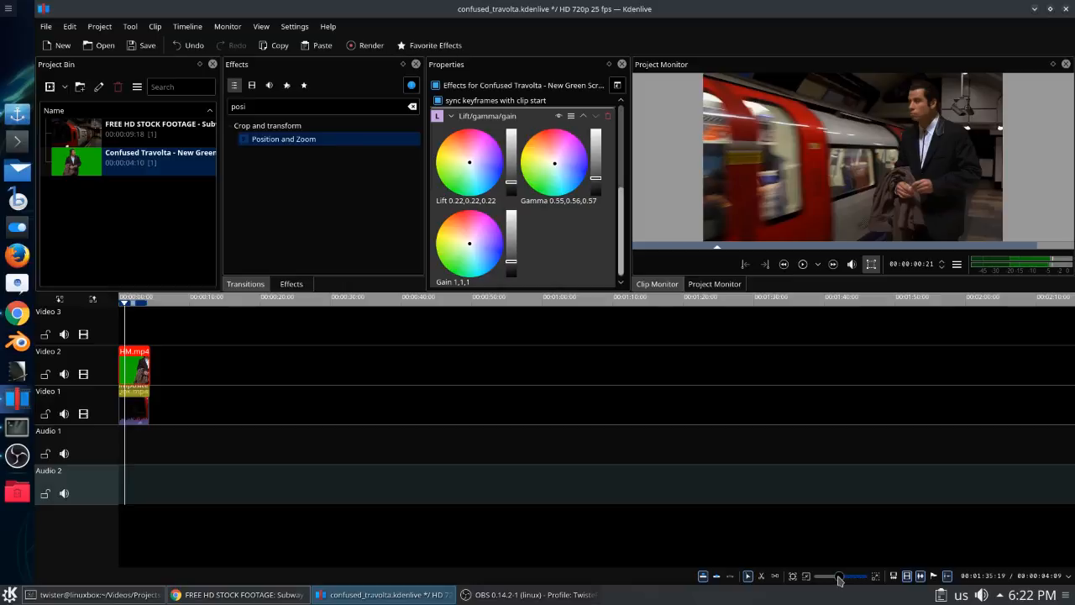
# - Add the Volume (keyframable) effect to the subway clip on Video 1
pyautogui.moveTo(840, 579); pyautogui.dragTo(848, 578)
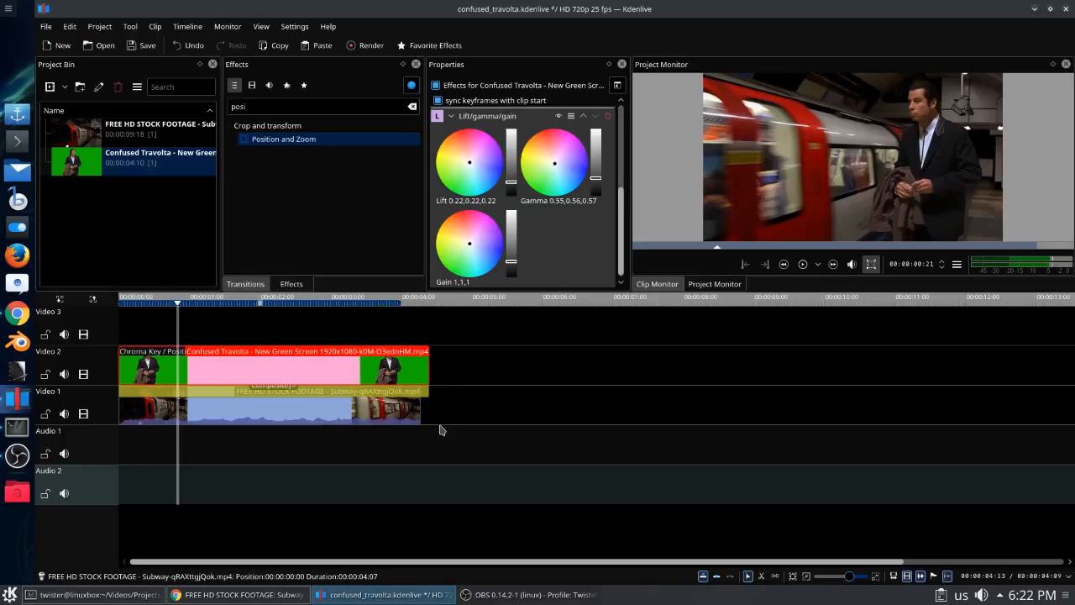
pyautogui.doubleClick(239, 107)
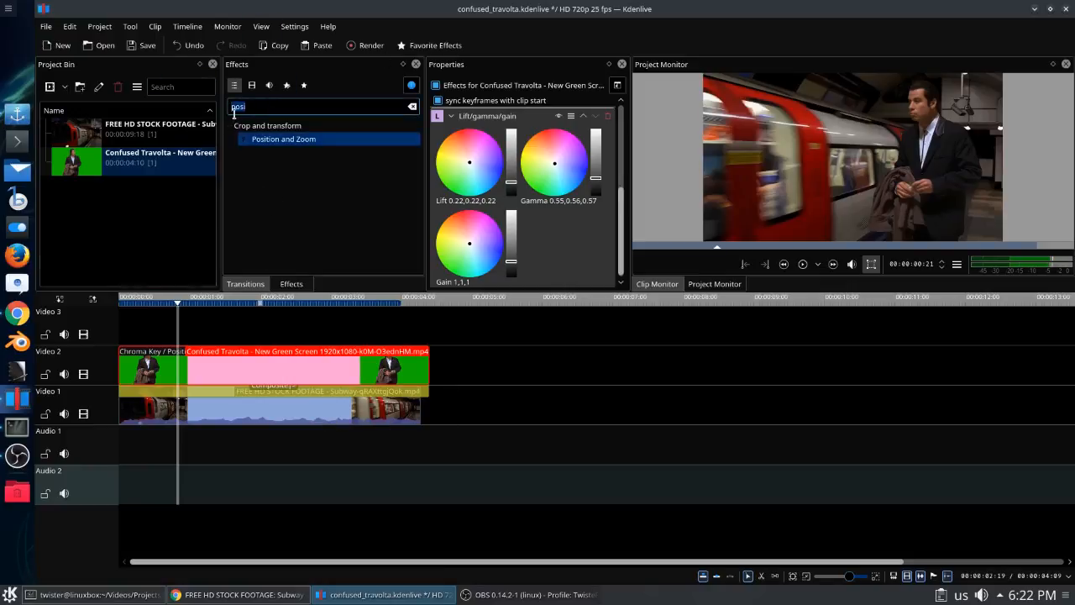
pyautogui.write('volu')
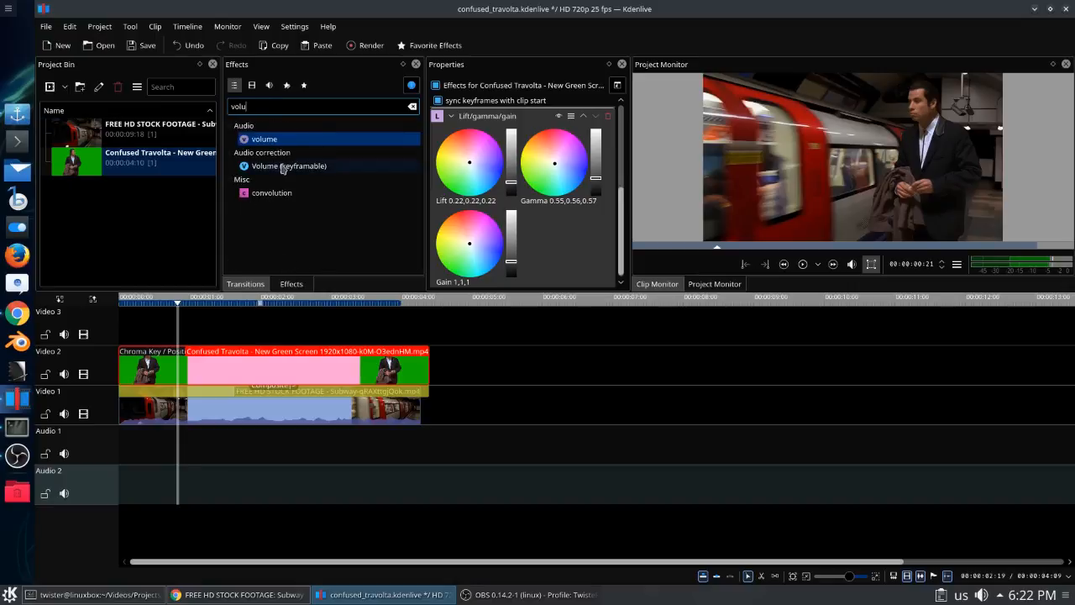
pyautogui.moveTo(283, 166); pyautogui.dragTo(227, 412)
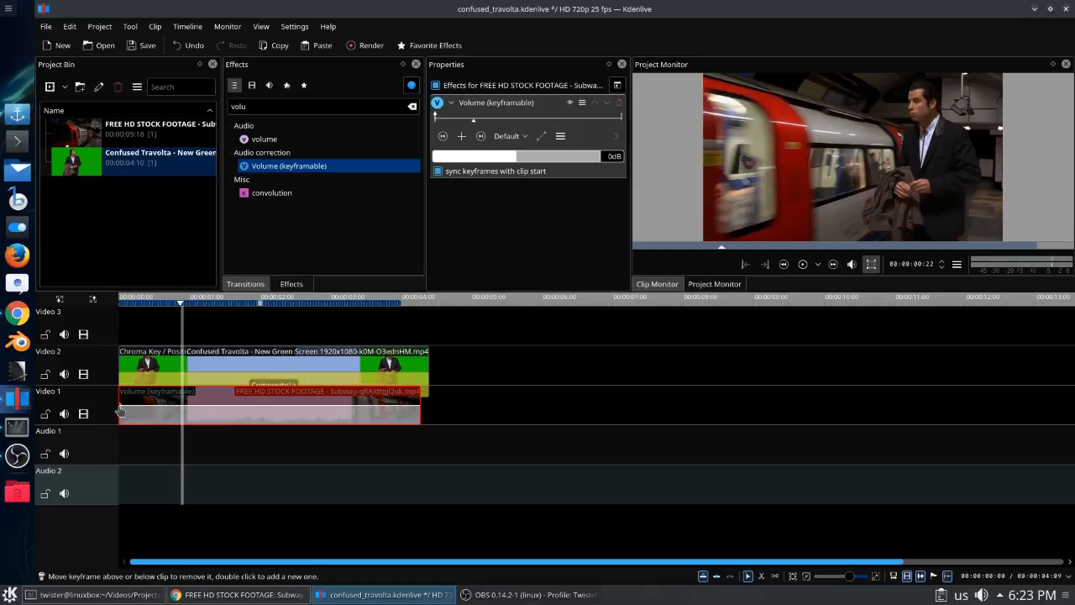
# - Lower the subway clip's volume to -18 dB, add a keyframe at about 3.7 s, and fade the audio out to the clip's end
pyautogui.moveTo(121, 412); pyautogui.dragTo(120, 415)
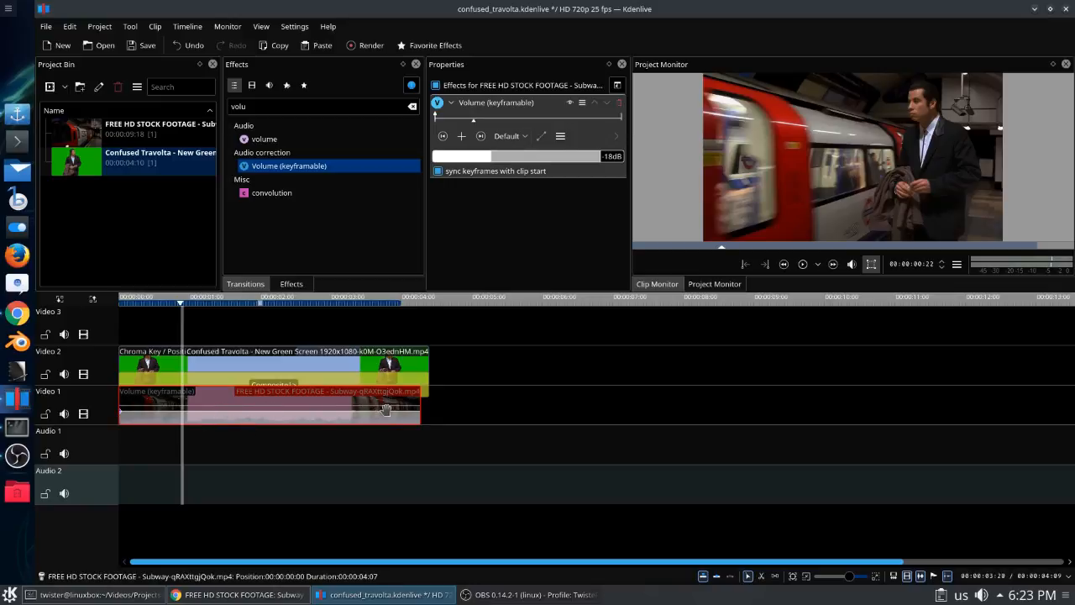
pyautogui.doubleClick(387, 409)
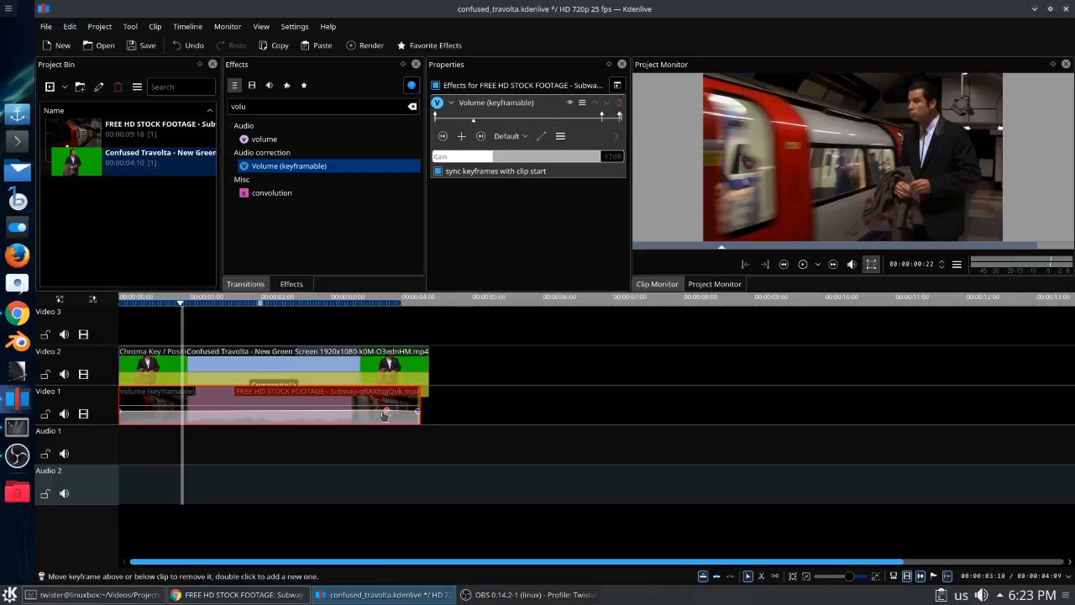
pyautogui.moveTo(388, 410); pyautogui.dragTo(379, 412)
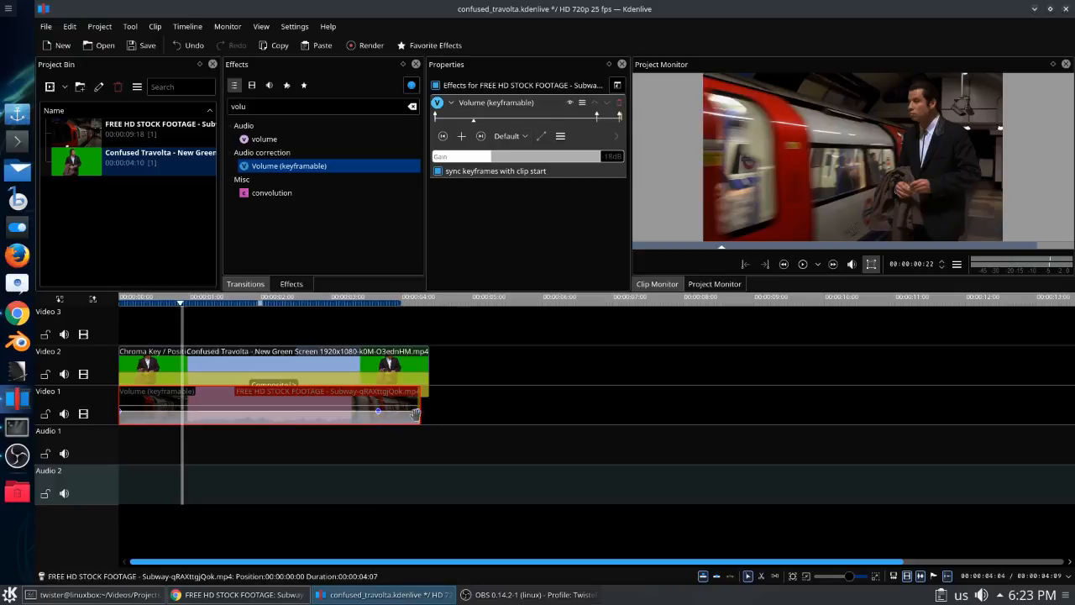
pyautogui.moveTo(418, 414); pyautogui.dragTo(427, 430)
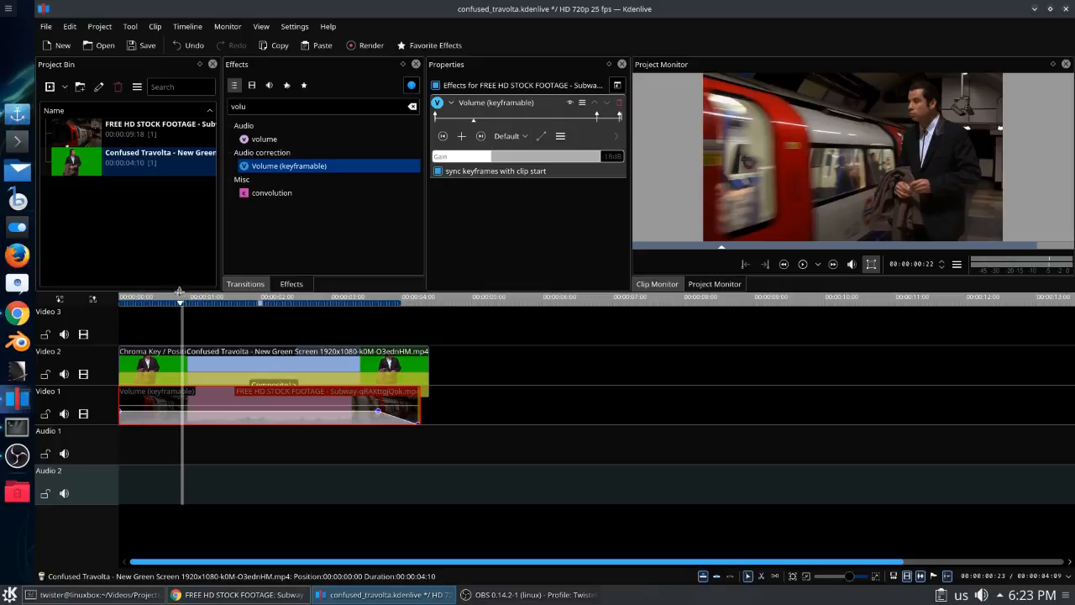
# - Play the composite from the start to check the subway clip's volume fade
pyautogui.click(178, 304)
pyautogui.click(120, 304)
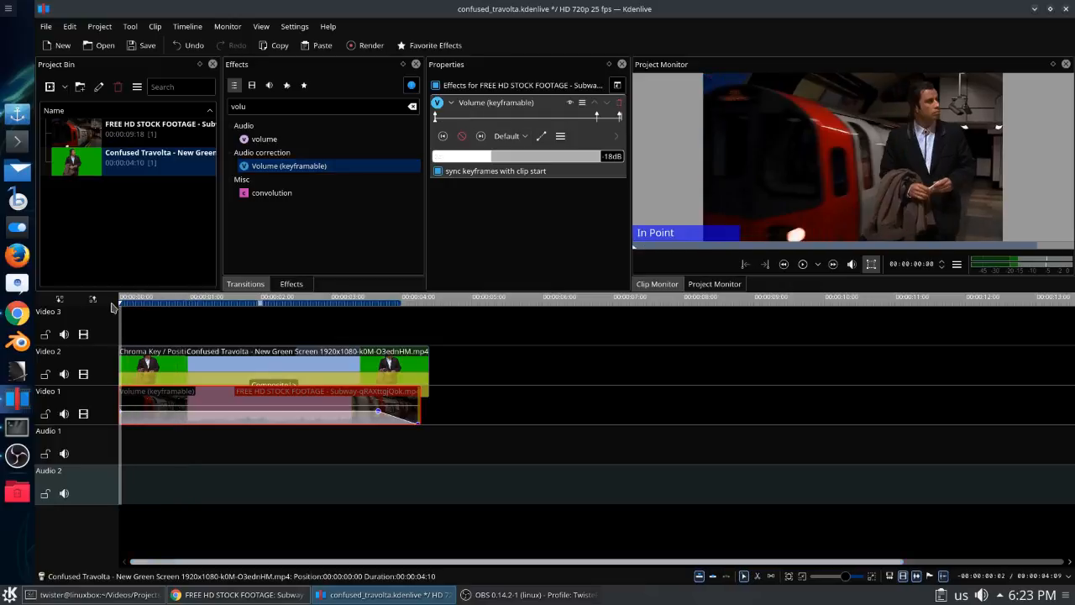
pyautogui.press('space')
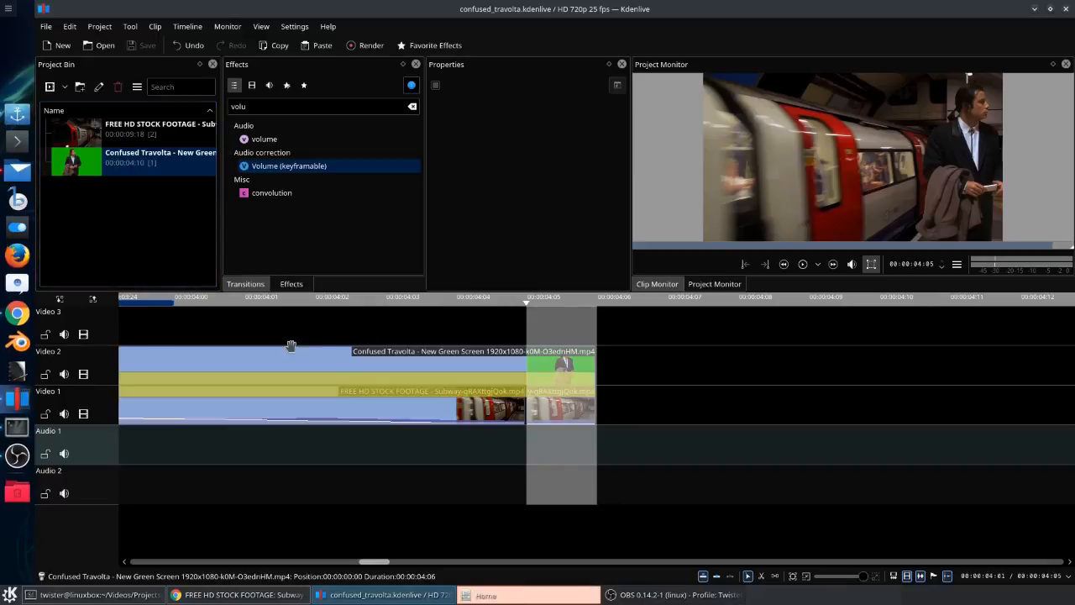
# - Switch to the file manager and open the anotherKdneliveTutorial folder inside Videos/Projects
pyautogui.click(504, 595)
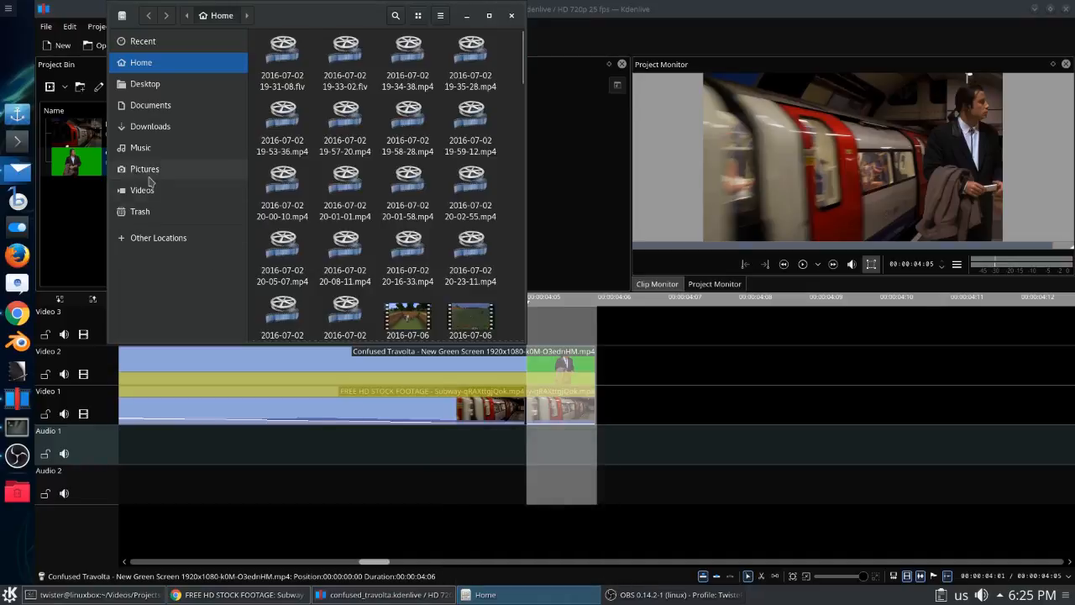
pyautogui.click(149, 176)
pyautogui.click(143, 190)
pyautogui.doubleClick(279, 46)
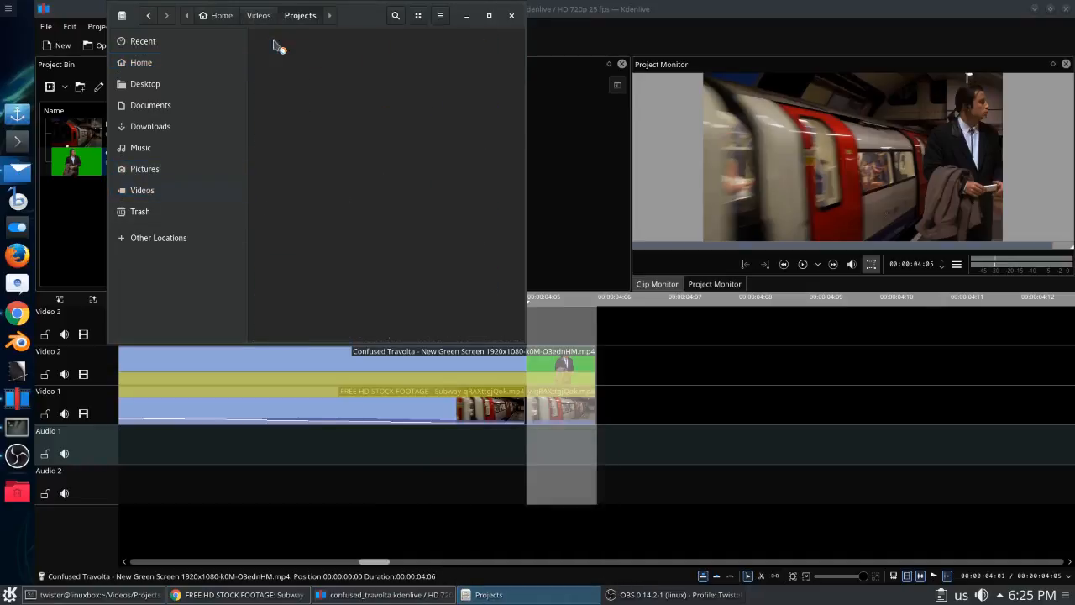
pyautogui.doubleClick(281, 52)
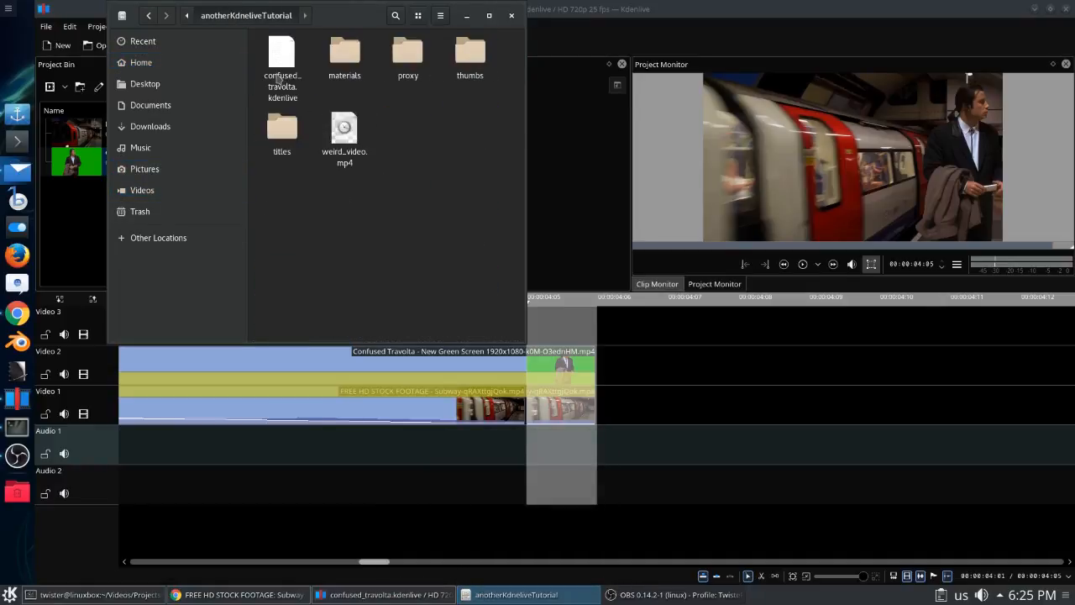
# - Play the rendered weird_video.mp4 in VLC, close the player, and move the file manager window clear of the project bin and effects list
pyautogui.click(348, 138)
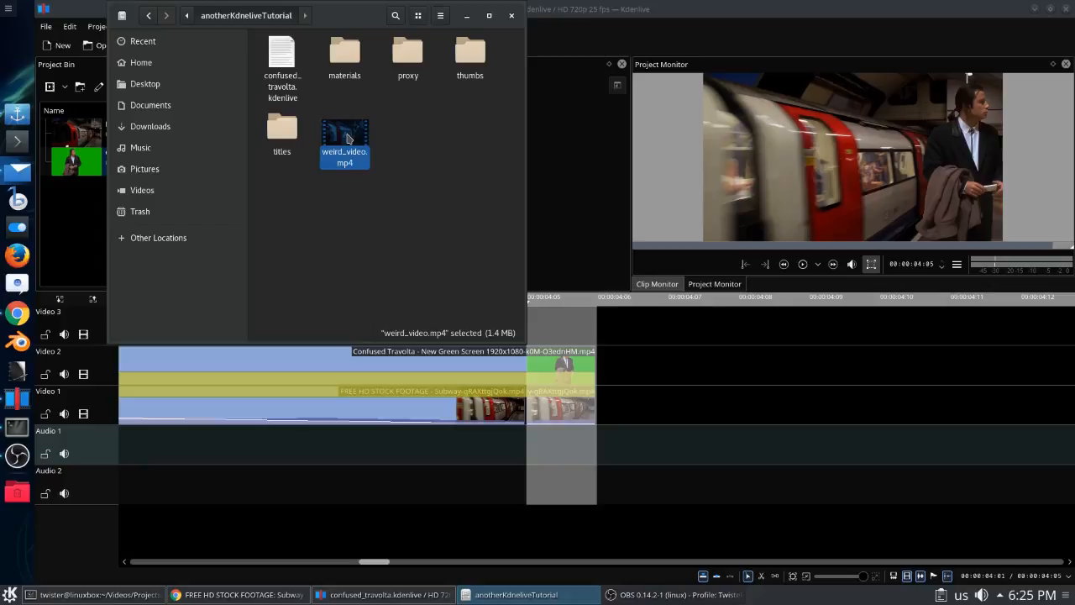
pyautogui.doubleClick(349, 139)
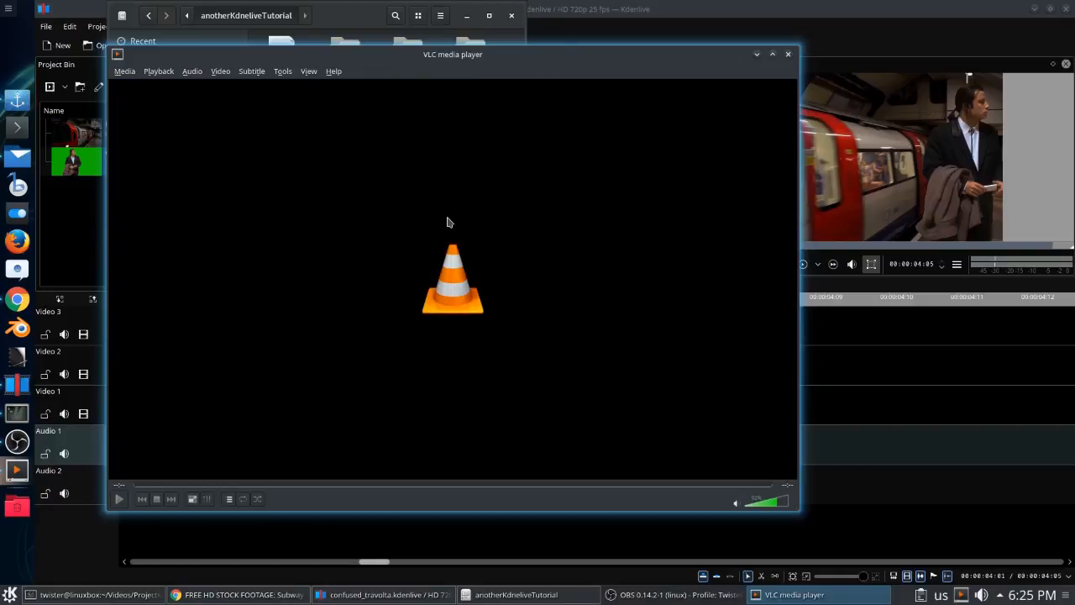
pyautogui.click(788, 54)
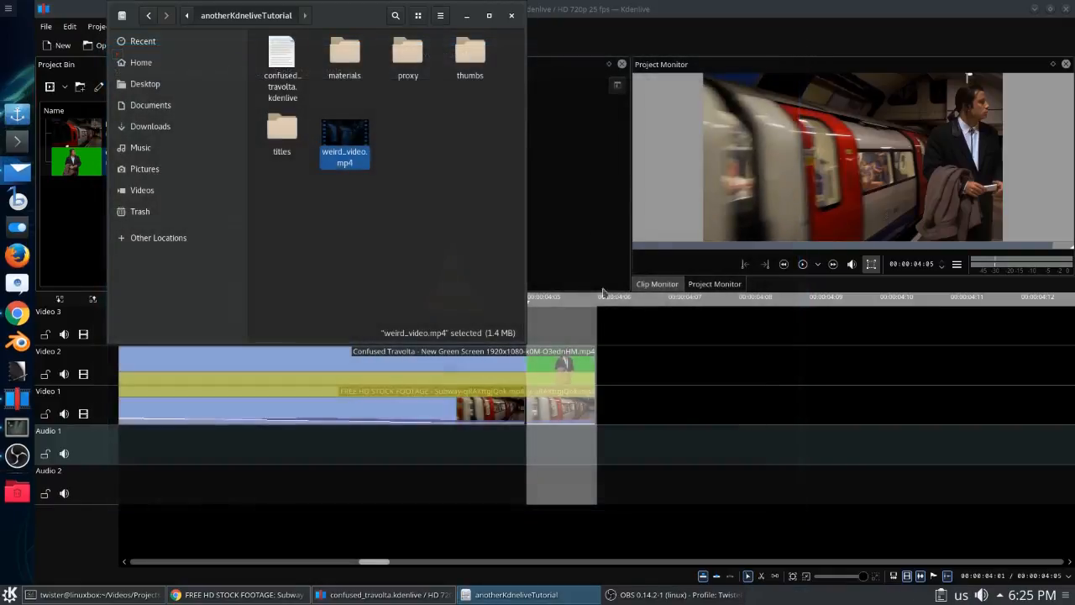
pyautogui.moveTo(334, 15); pyautogui.dragTo(694, 177)
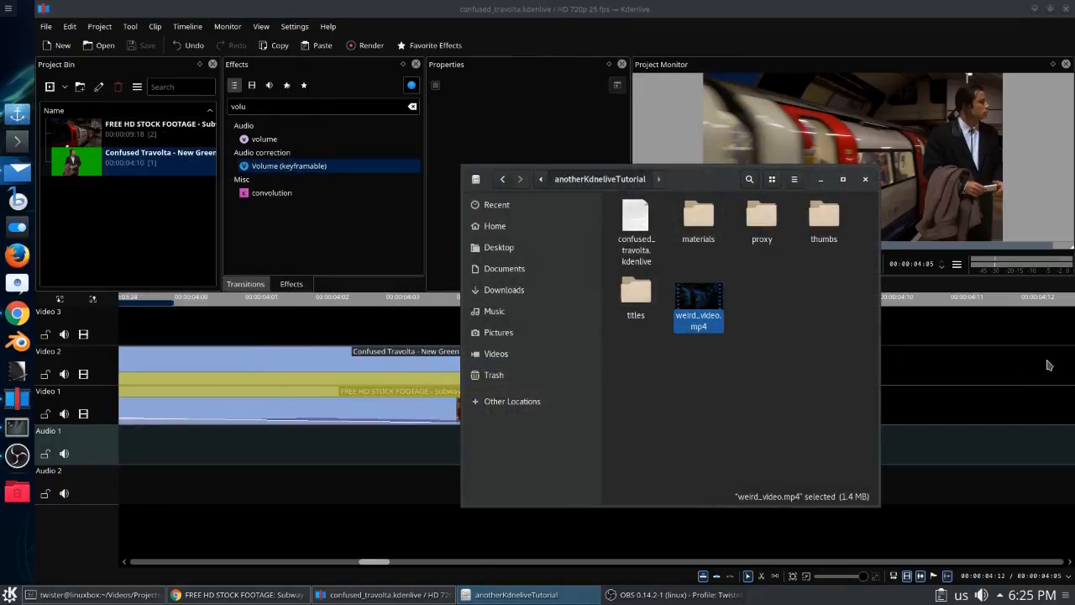